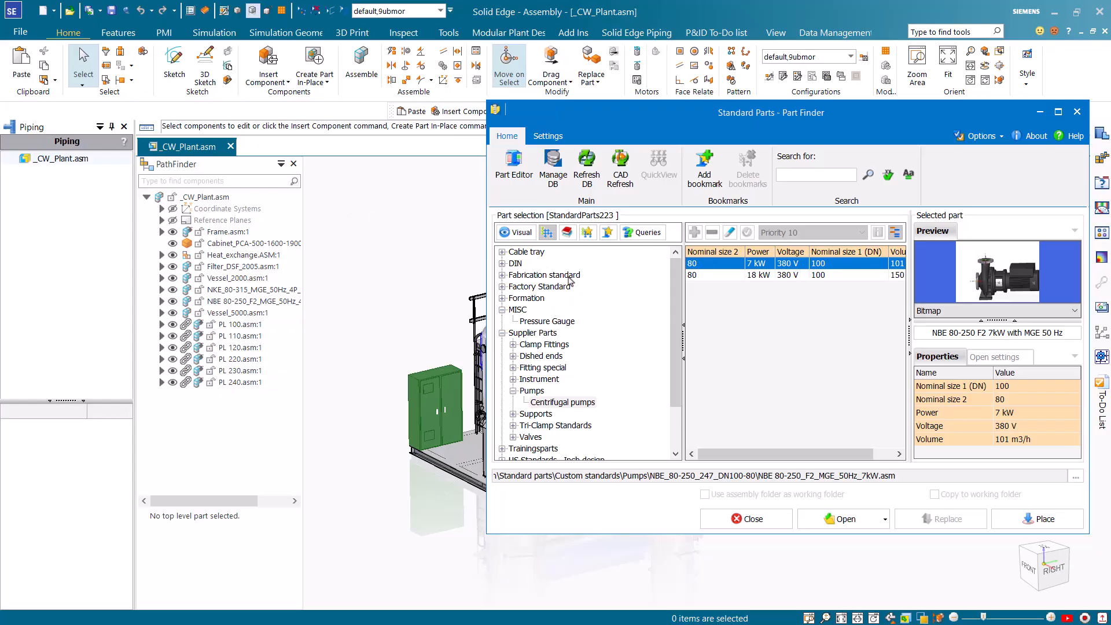
Browse the DIN steel pipe category down to the seamless and welded tube DIN 2448:1981 and review its available sizes
left_click(515, 263)
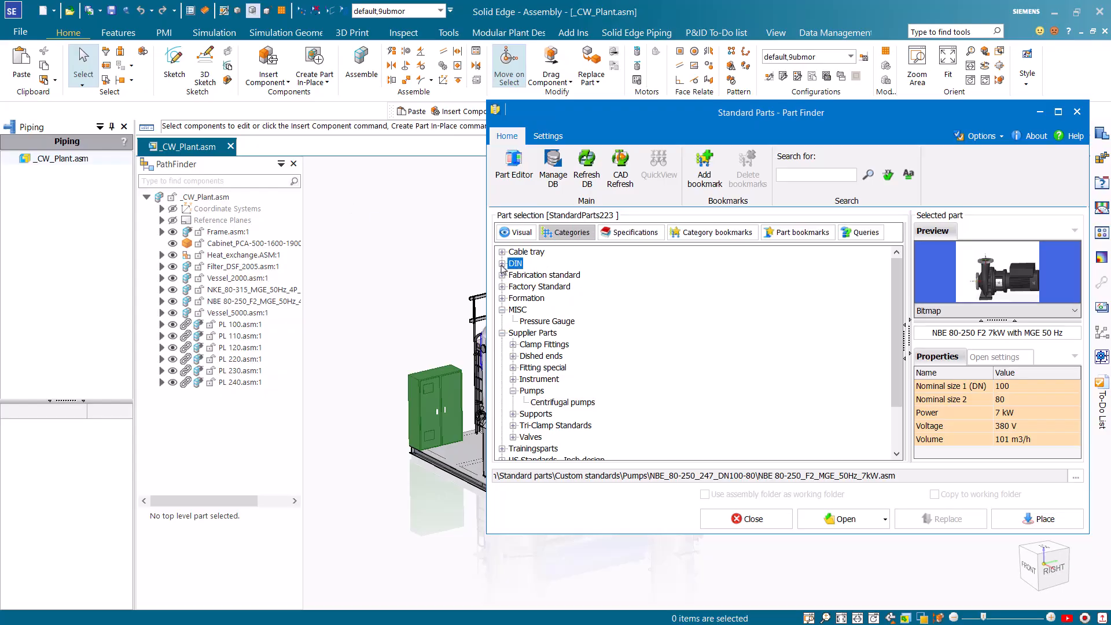
left_click(502, 264)
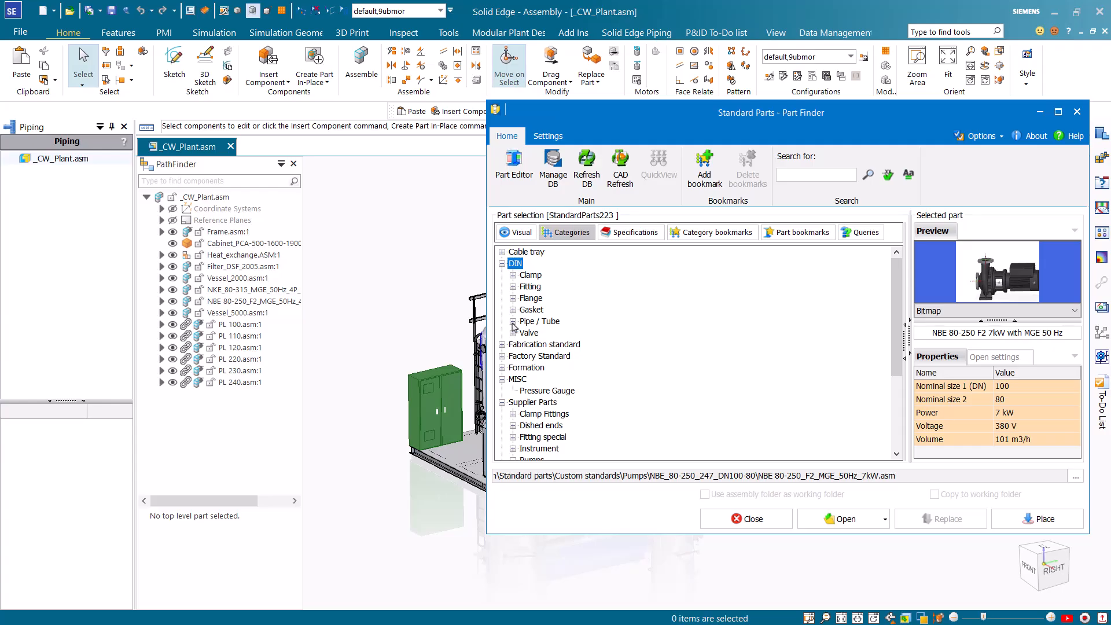
left_click(512, 322)
left_click(523, 438)
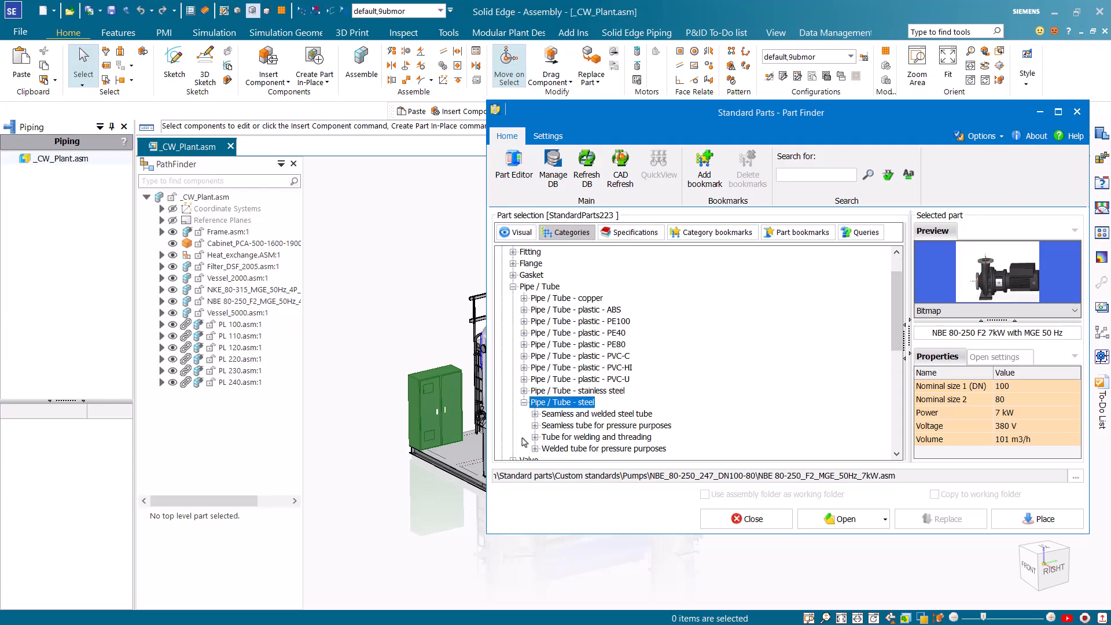
left_click(536, 414)
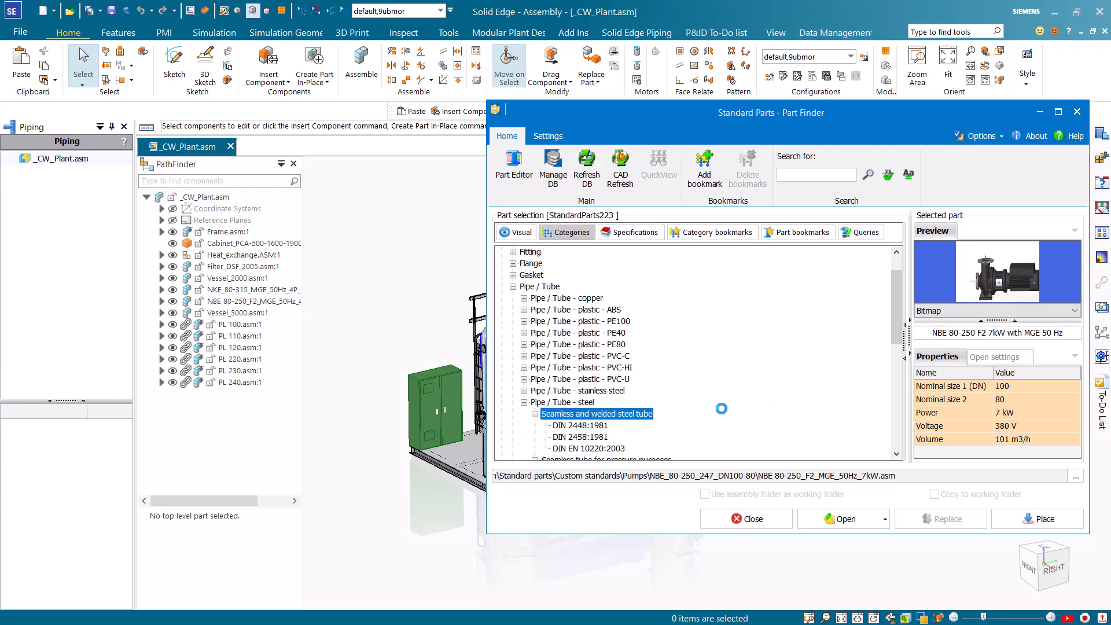
left_click_drag(898, 268, 900, 420)
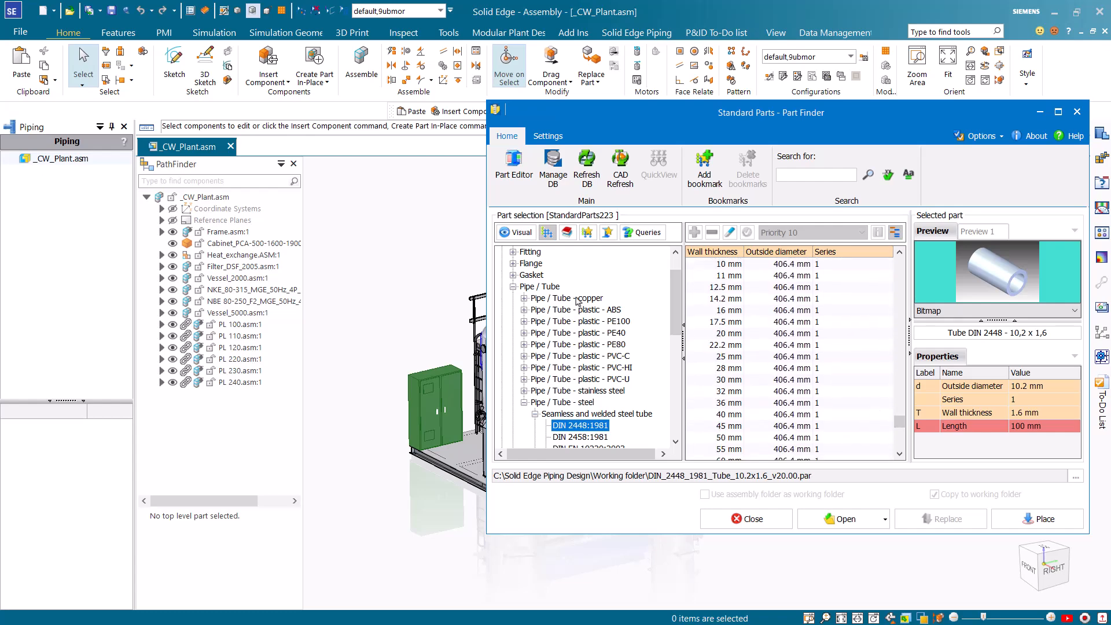
Examine the steel industrial valve types offered in the DIN valve category
left_click(511, 288)
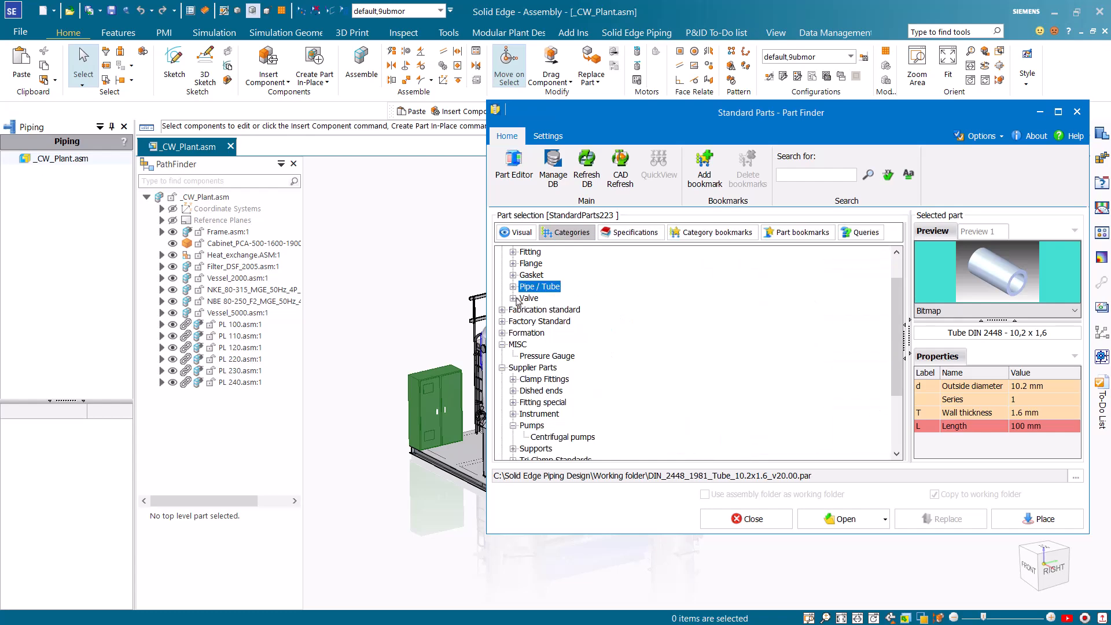
left_click(513, 298)
left_click(525, 310)
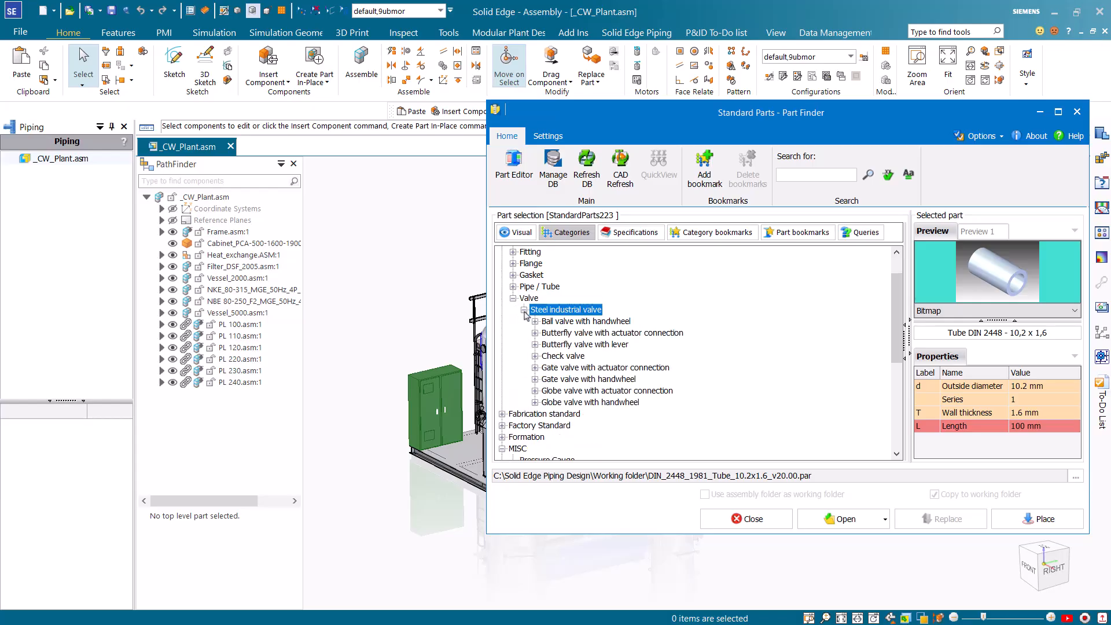
left_click(513, 298)
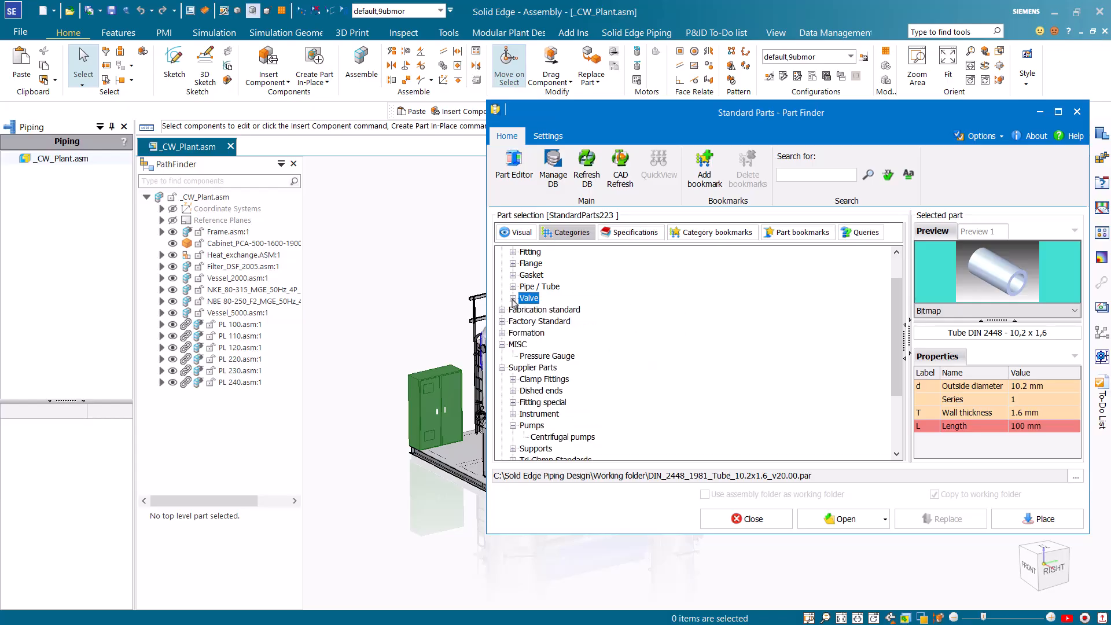
Examine the part categories of the US Standards in metric and inch design
left_click_drag(897, 301, 897, 370)
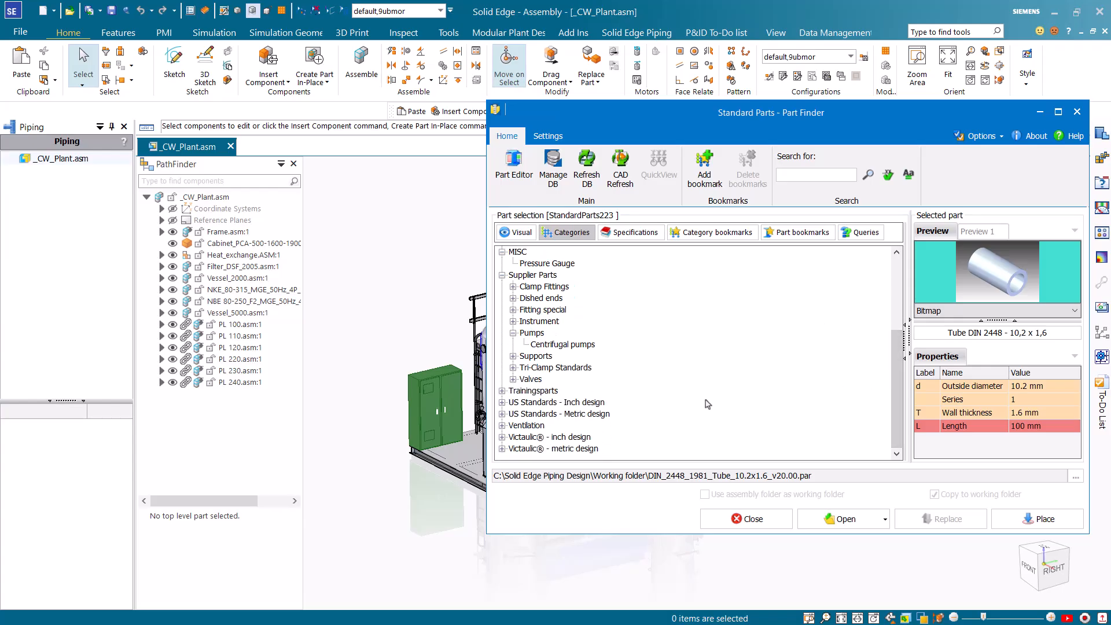
left_click(502, 414)
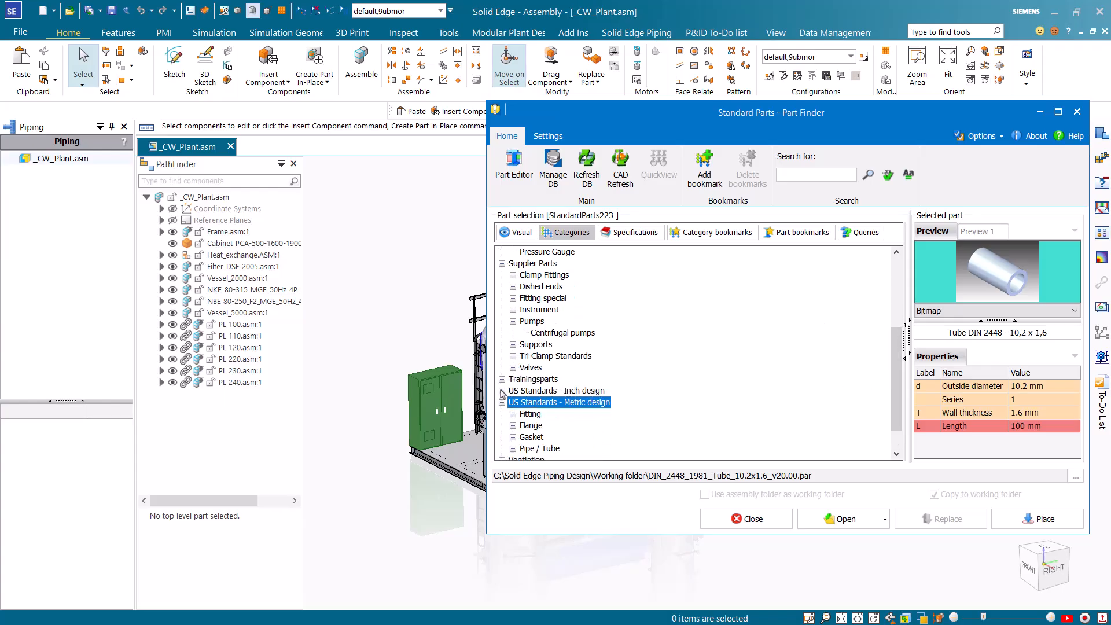
left_click(502, 390)
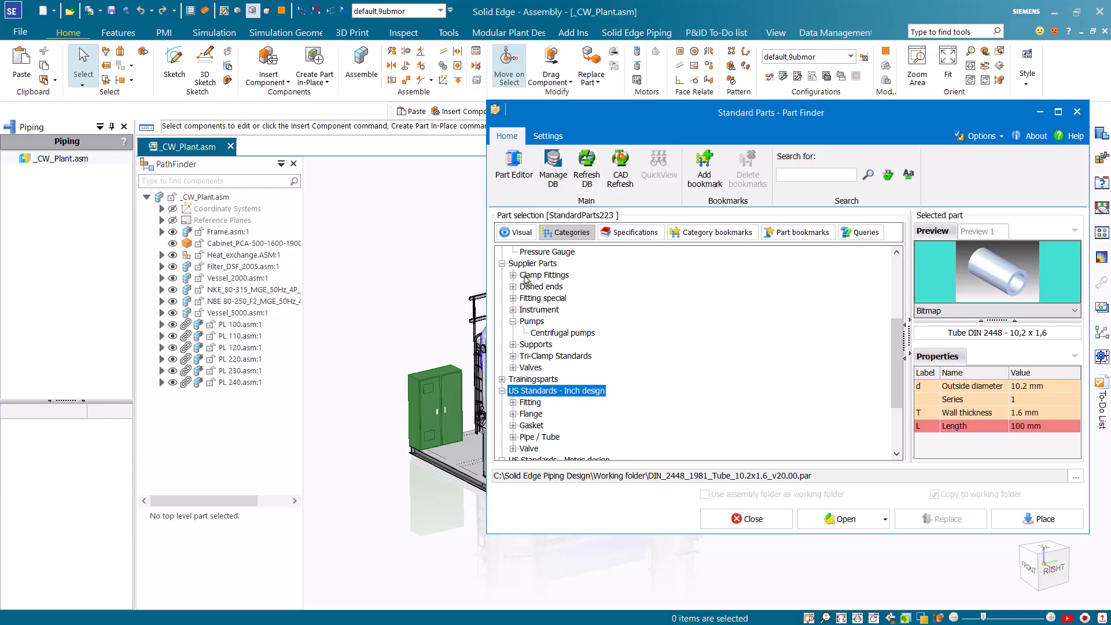
Choose the NBE 80-250 F2 7 kW centrifugal pump from the supplier parts and start placing it in the assembly
left_click(538, 263)
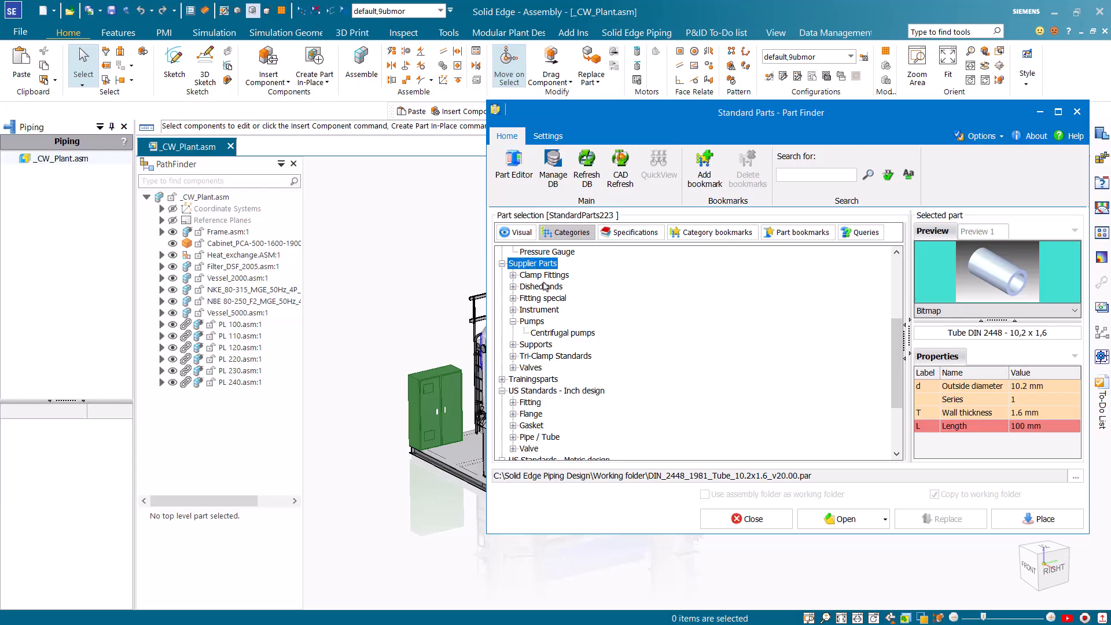
left_click(564, 333)
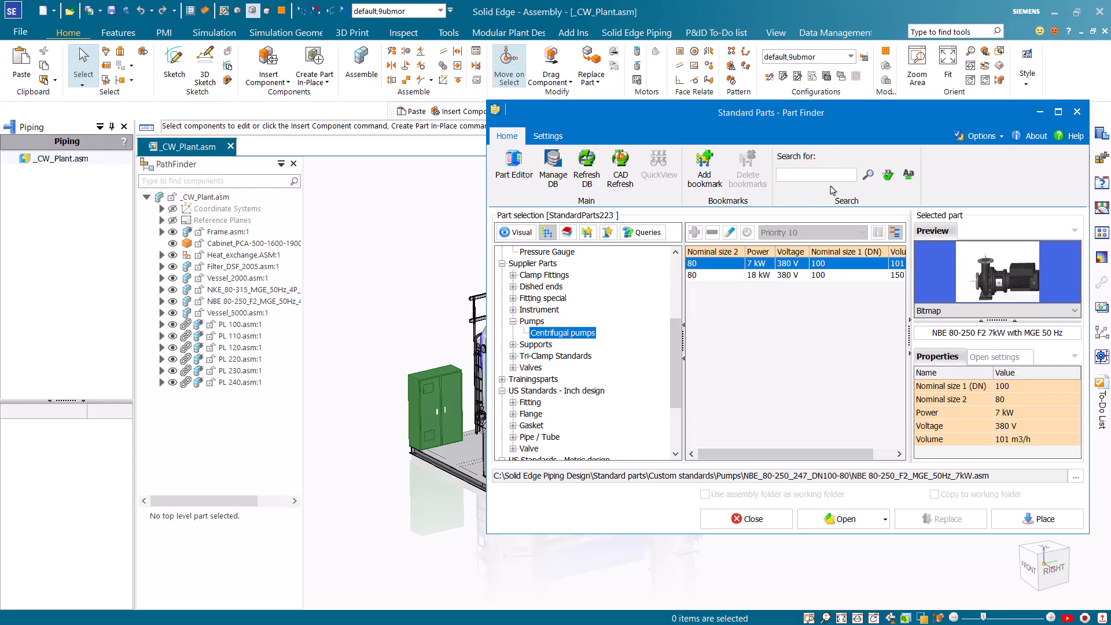
left_click(797, 275)
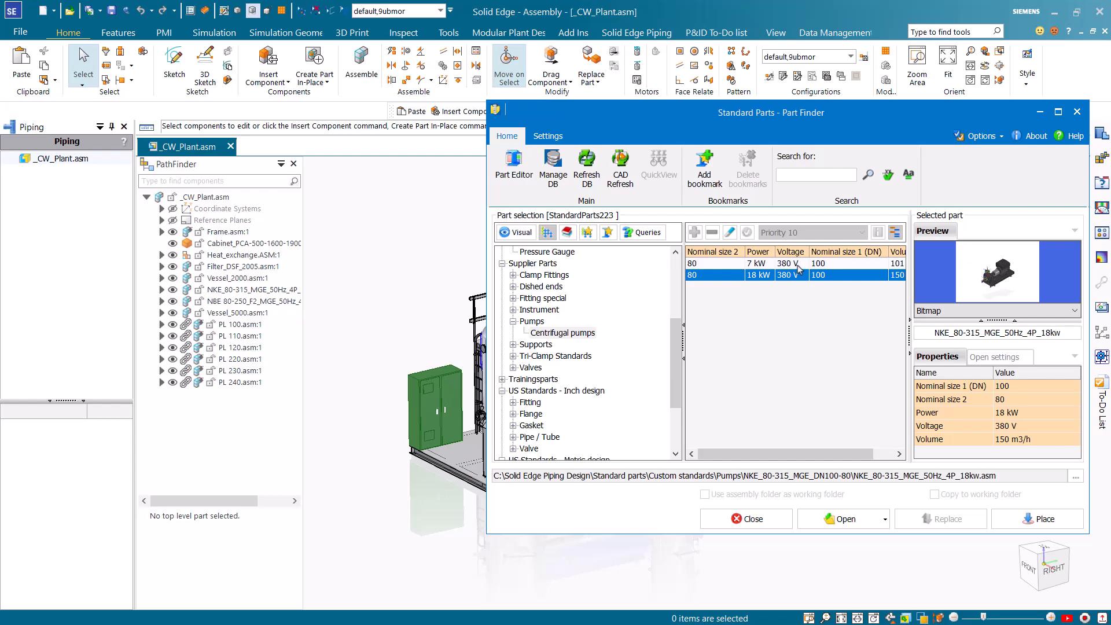
left_click(797, 265)
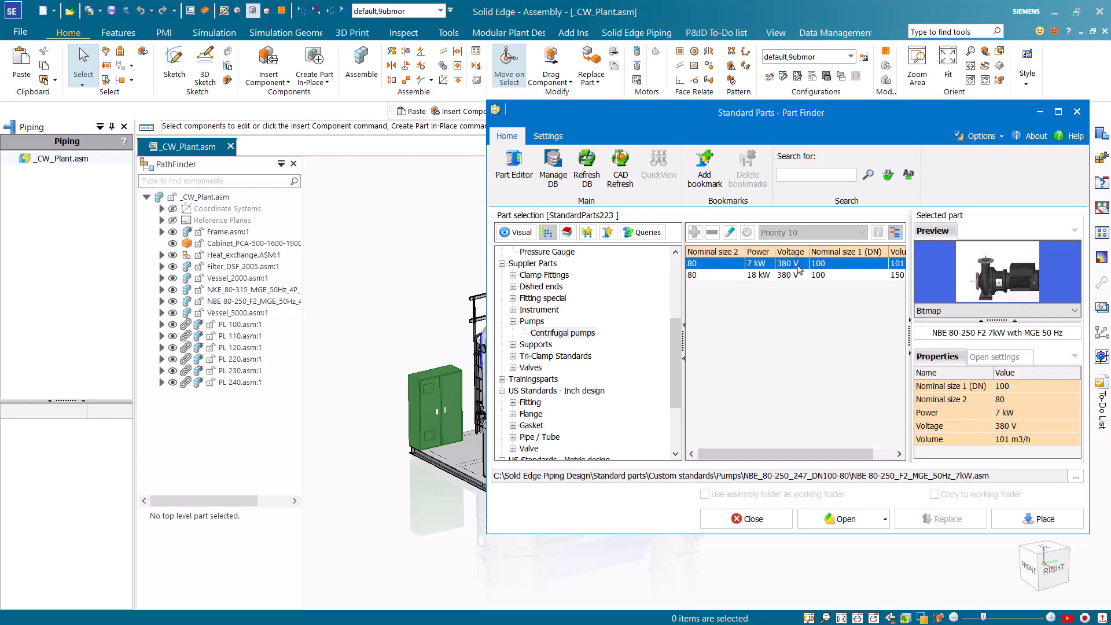
left_click(1011, 520)
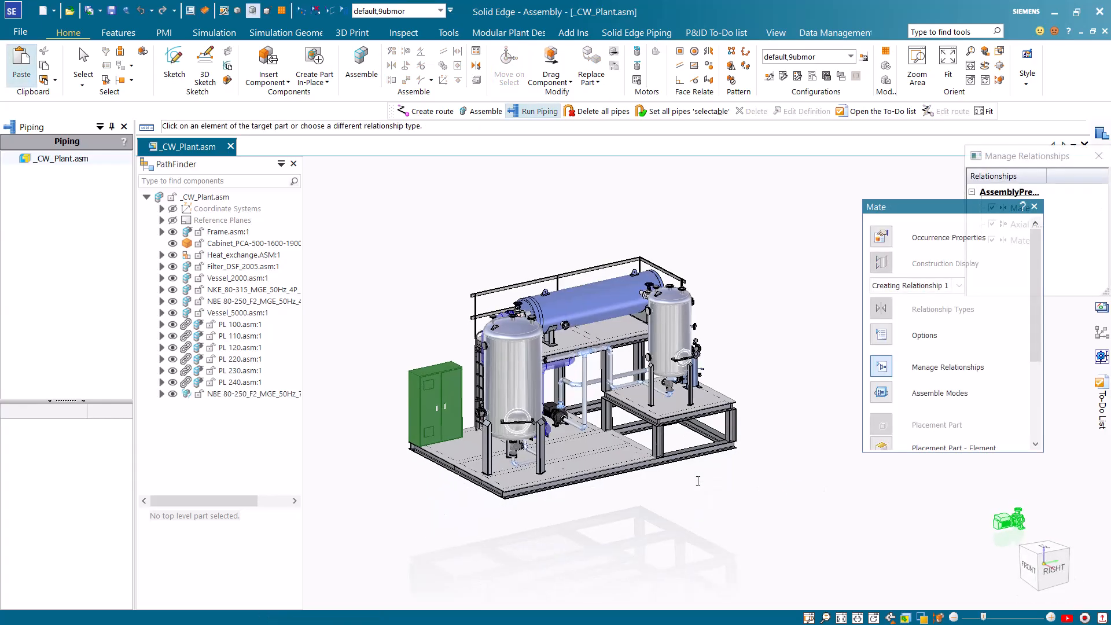
Position the pump on the frame's bottom plate by mating it to the plate, aligning it to a plate hole and orienting it against a beam face
scroll(685, 477, "up", 6)
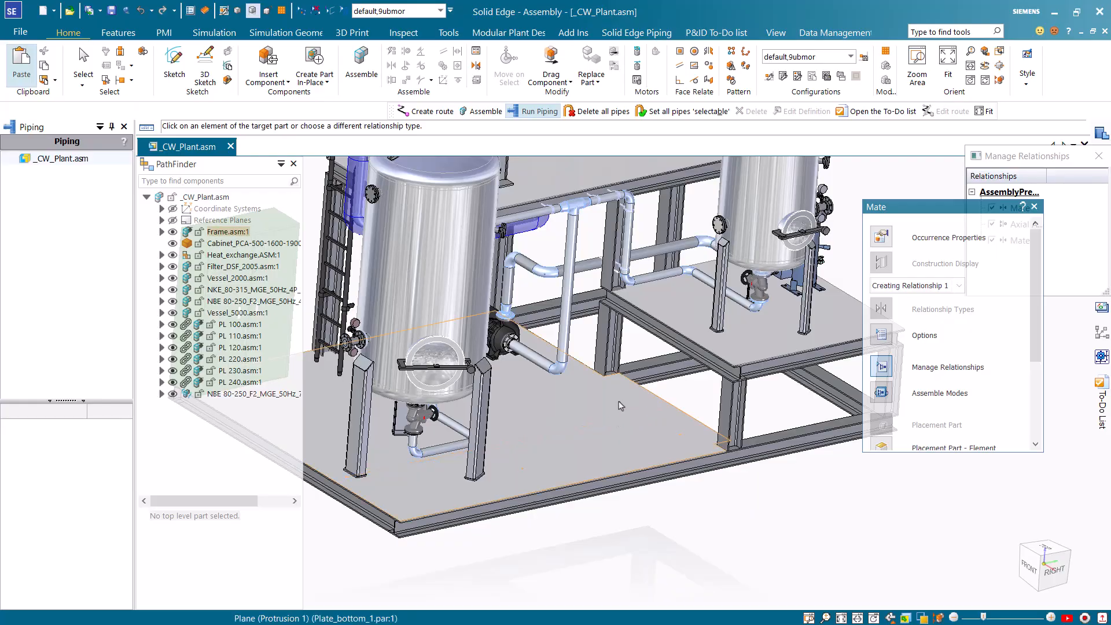
left_click(525, 480)
scroll(525, 480, "up", 5)
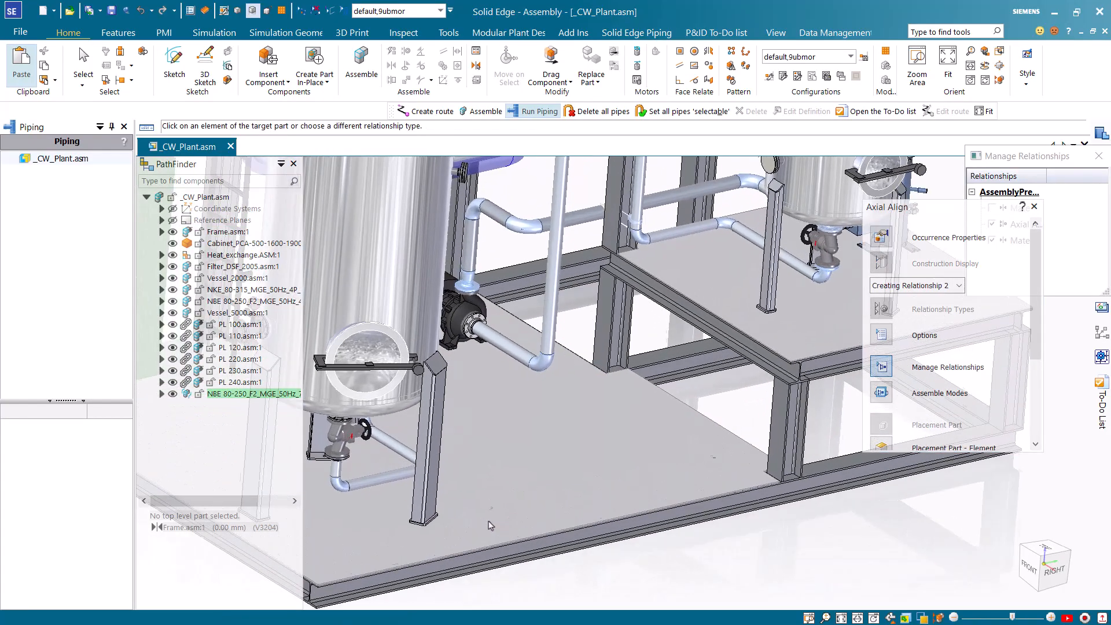
left_click(489, 527)
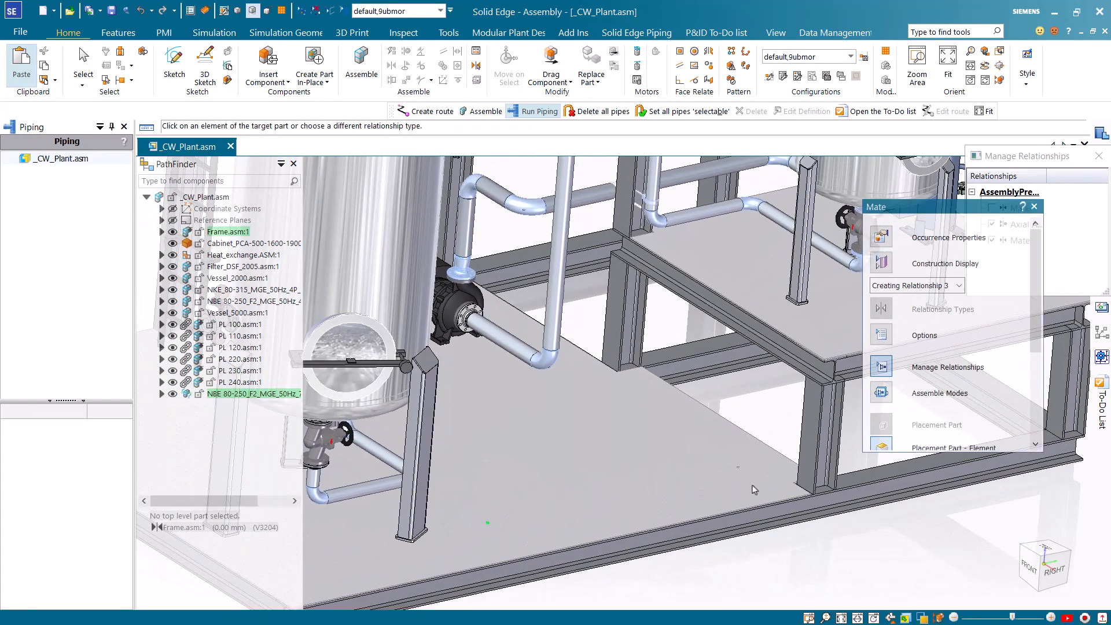
left_click(808, 429)
Create a new piping route in a new sub assembly with the file name PL 260
scroll(614, 452, "down", 4)
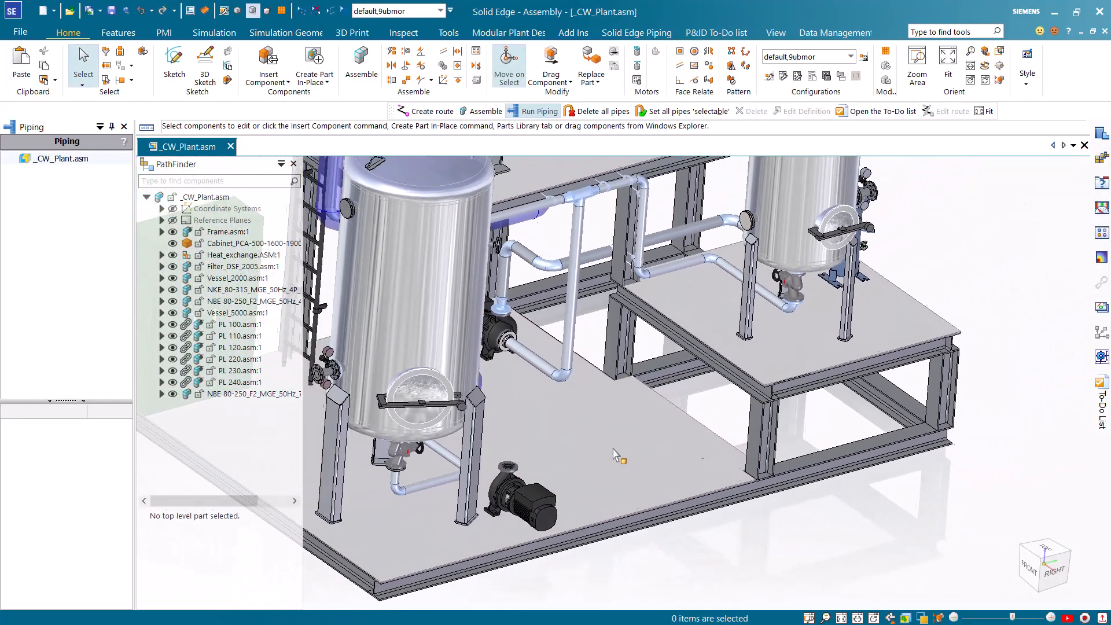
scroll(615, 454, "down", 5)
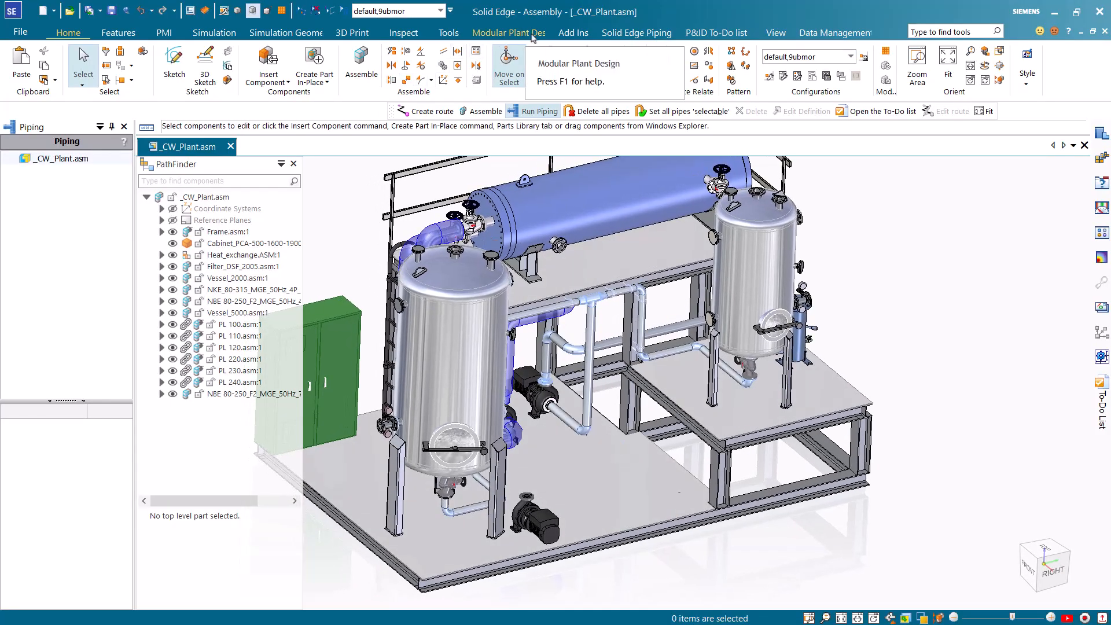
left_click(603, 33)
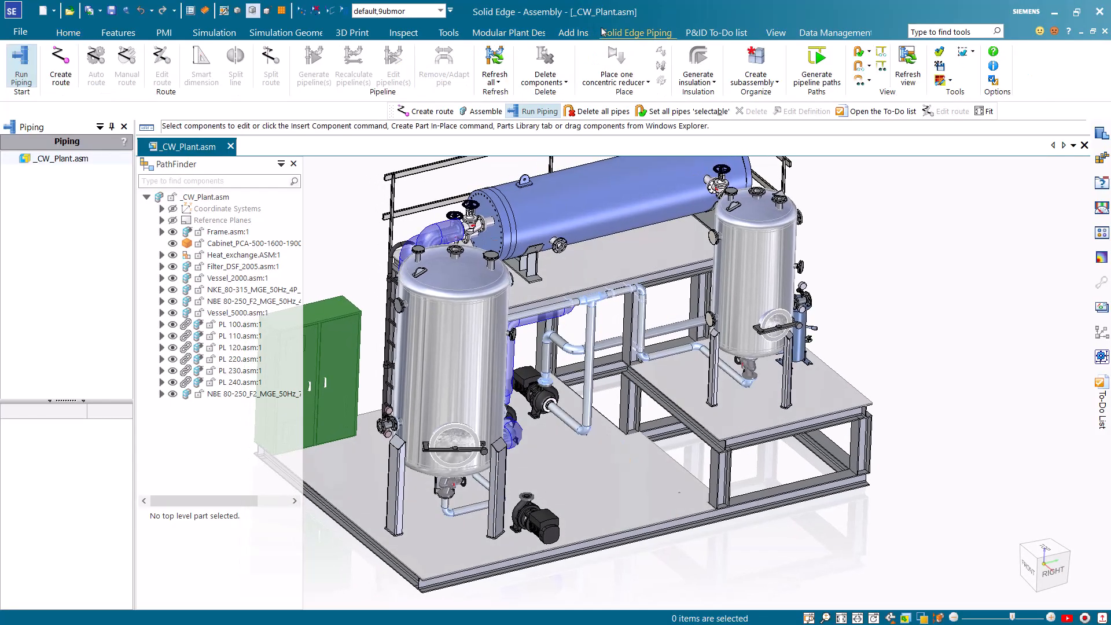
left_click(62, 78)
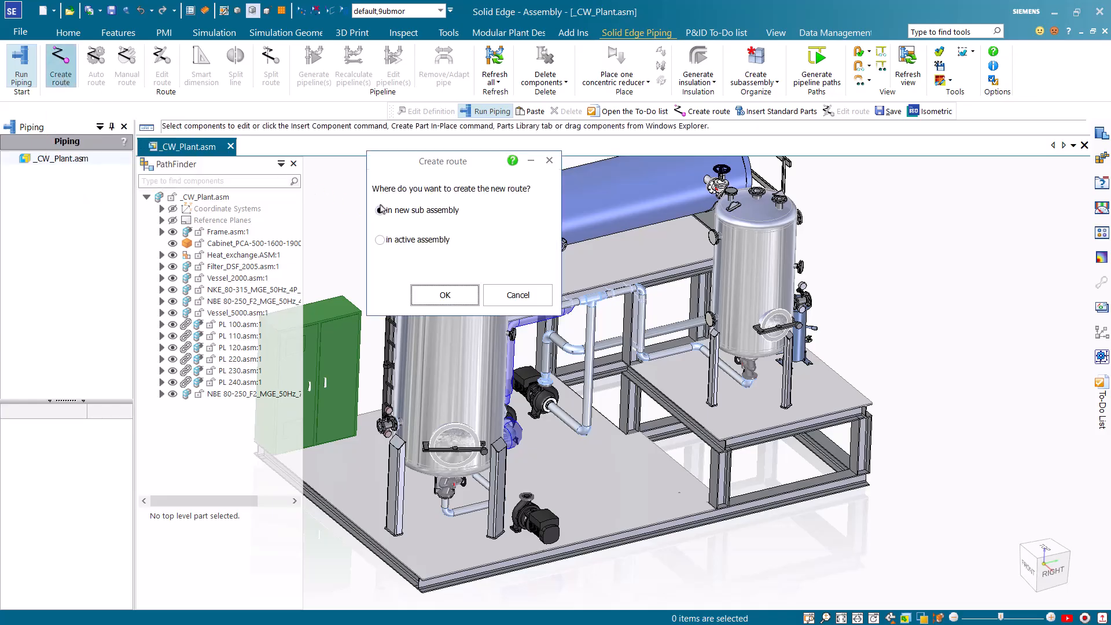
left_click(425, 301)
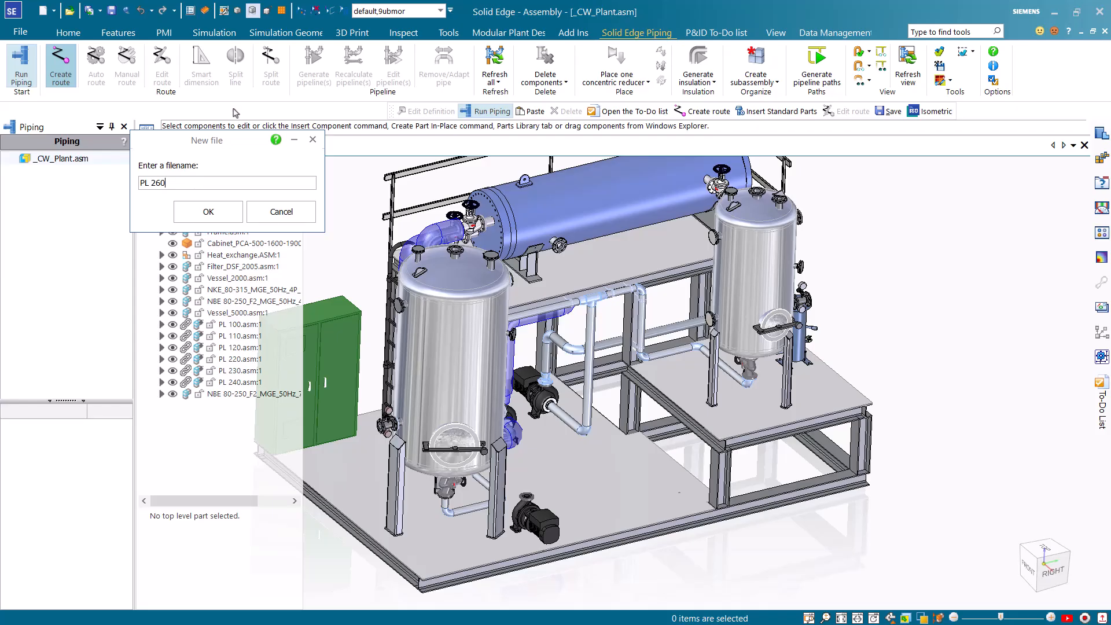
left_click(186, 210)
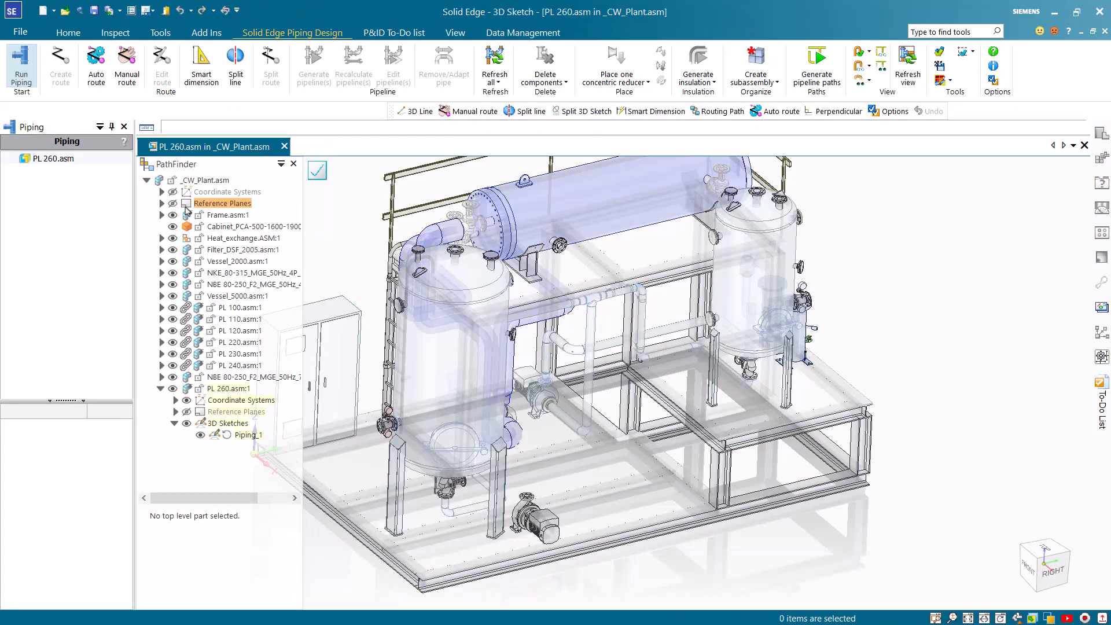
Start an auto route using the pipe specification Spec10CA with diameter DN 100
left_click(96, 84)
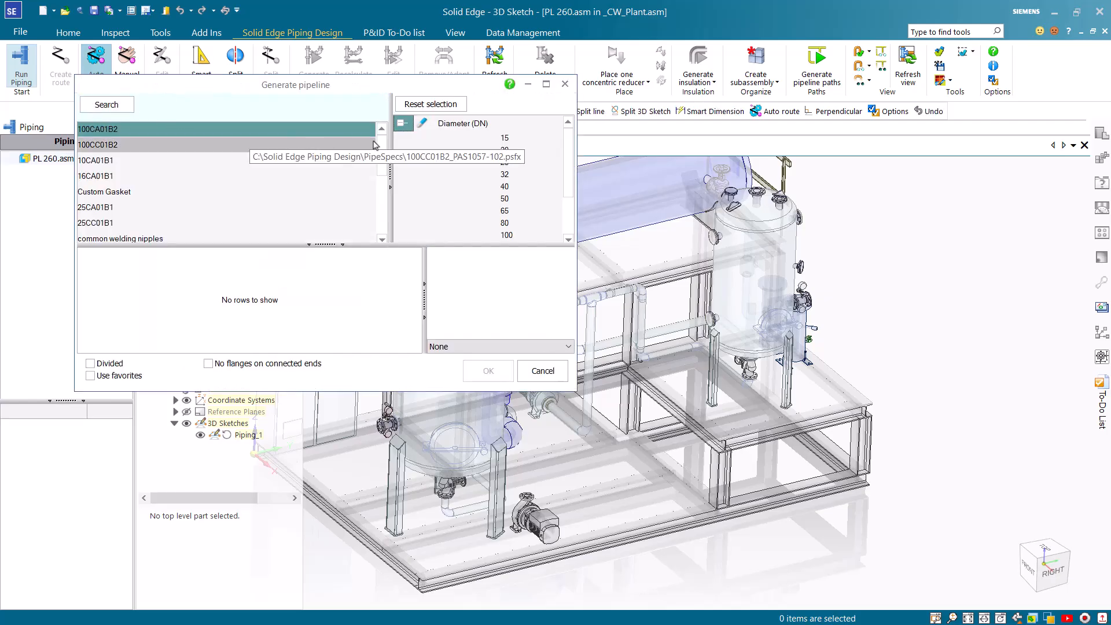
scroll(174, 191, "down", 4)
left_click(266, 191)
left_click(491, 235)
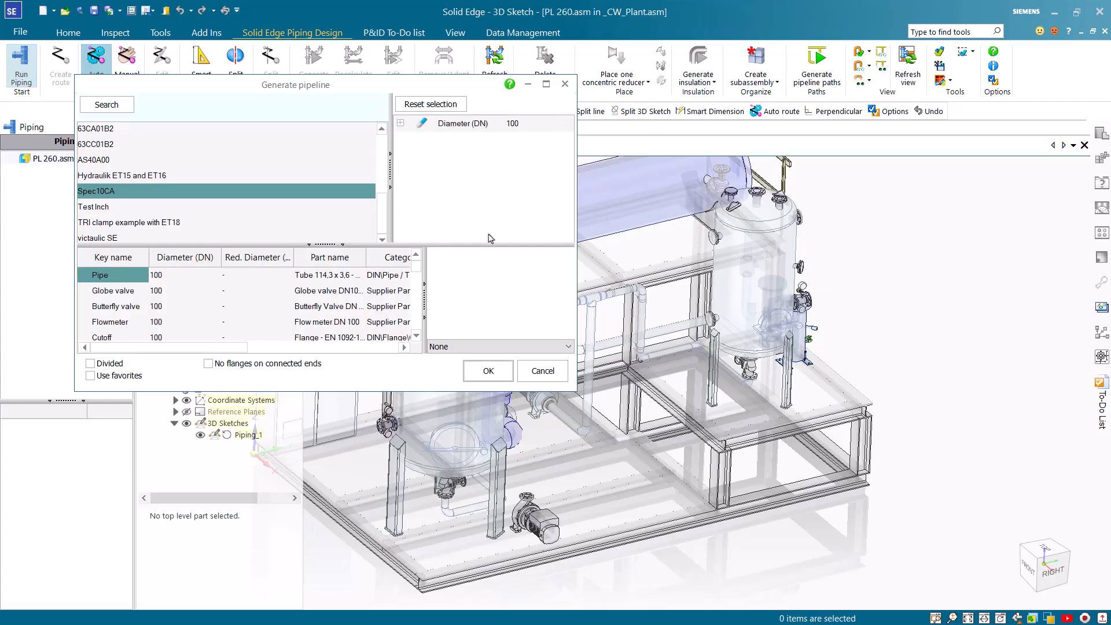
left_click(483, 370)
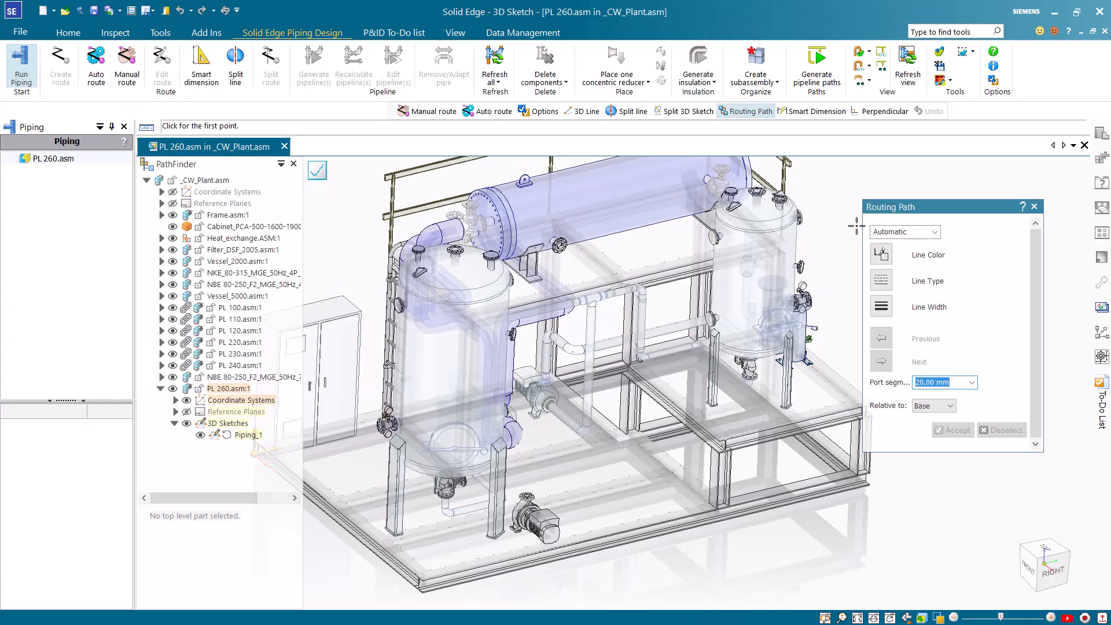
Set the start point of the automatic routing path at the small flange on the underside of the heat exchanger
scroll(824, 229, "up", 4)
scroll(707, 248, "up", 5)
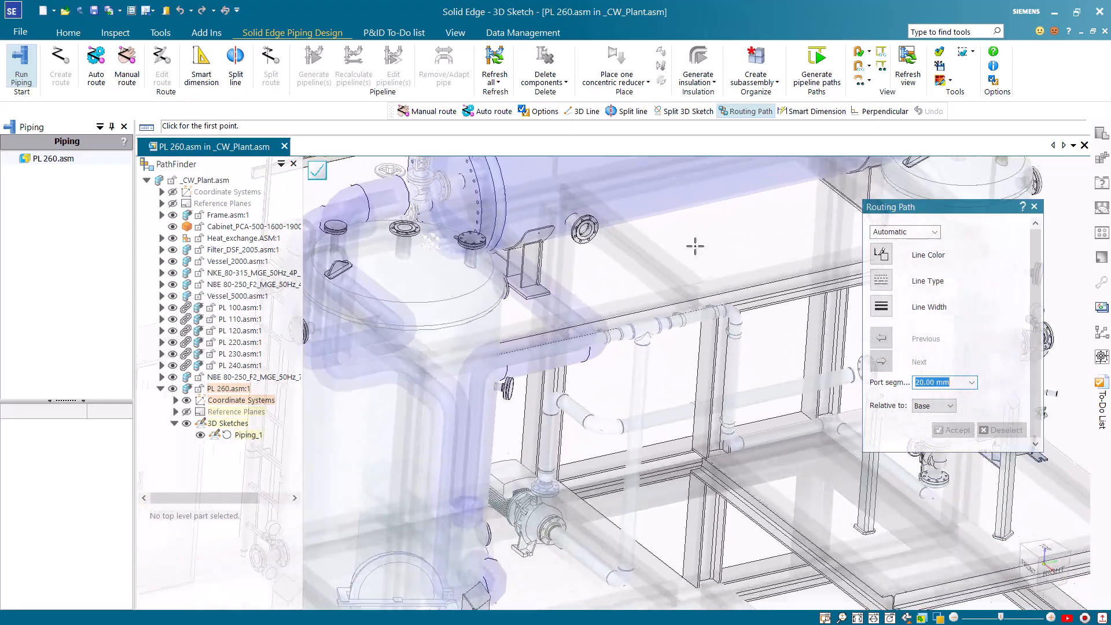
middle_click_drag(654, 259, 662, 239)
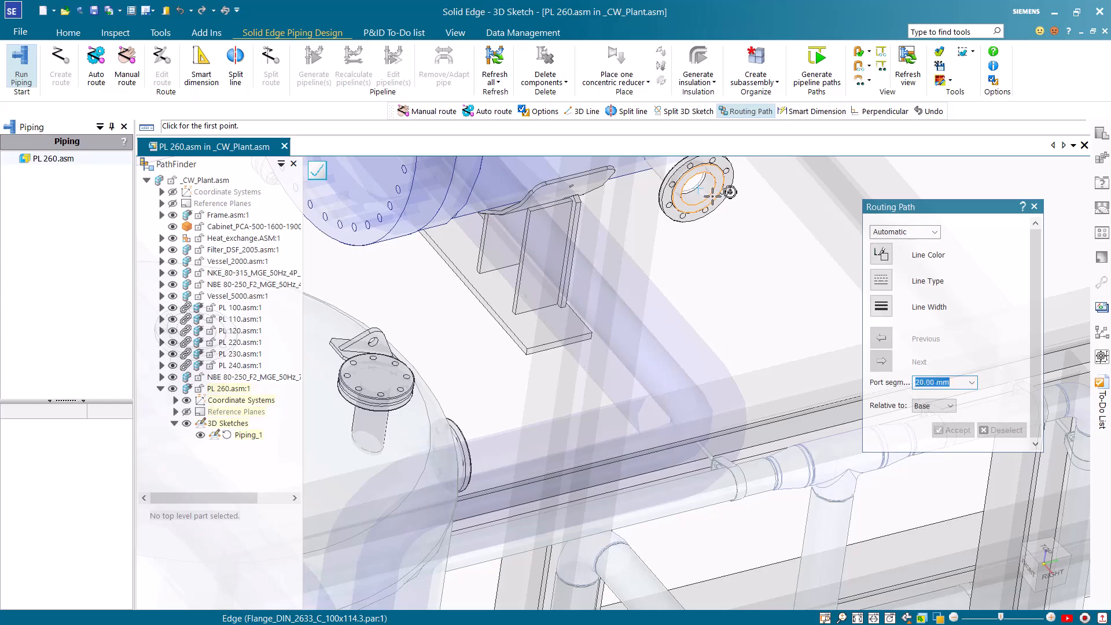
left_click(729, 193)
End the routing path at the upper flange of the newly placed pump and accept the proposed path with 20 mm port segments
scroll(530, 387, "down", 3)
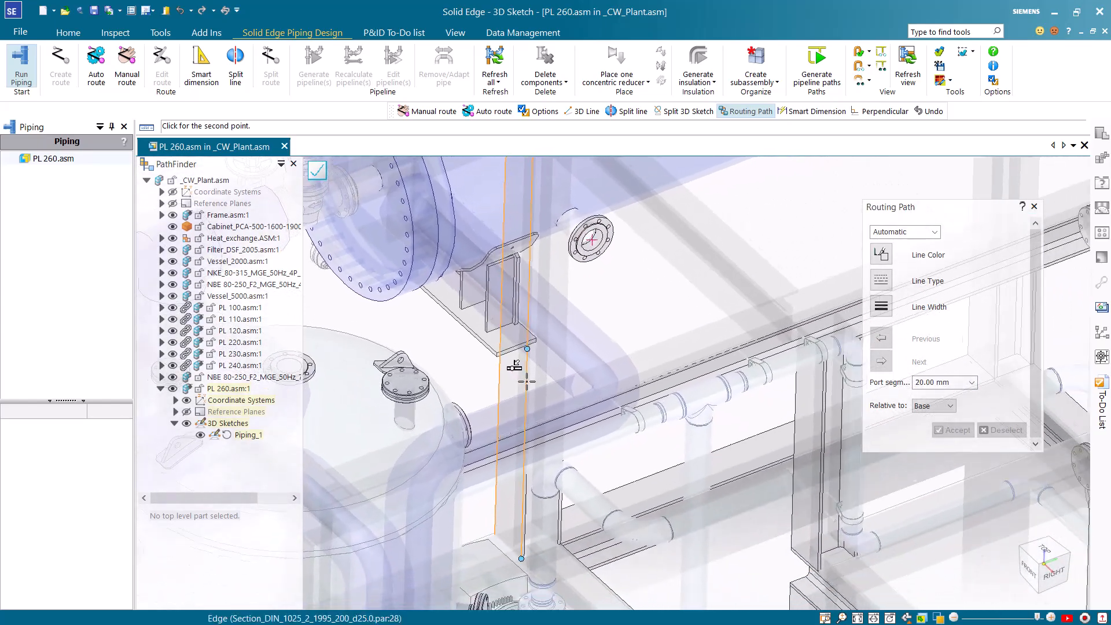
scroll(521, 380, "down", 5)
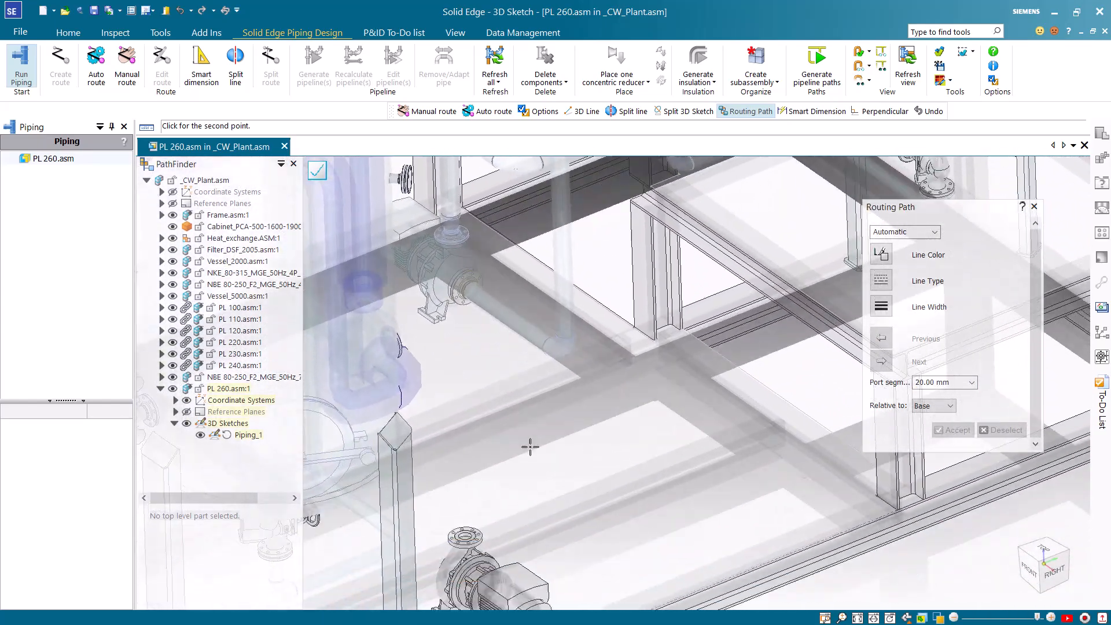
middle_click_drag(530, 447, 509, 246, "shift")
scroll(510, 401, "up", 5)
middle_click_drag(493, 352, 403, 405, "shift")
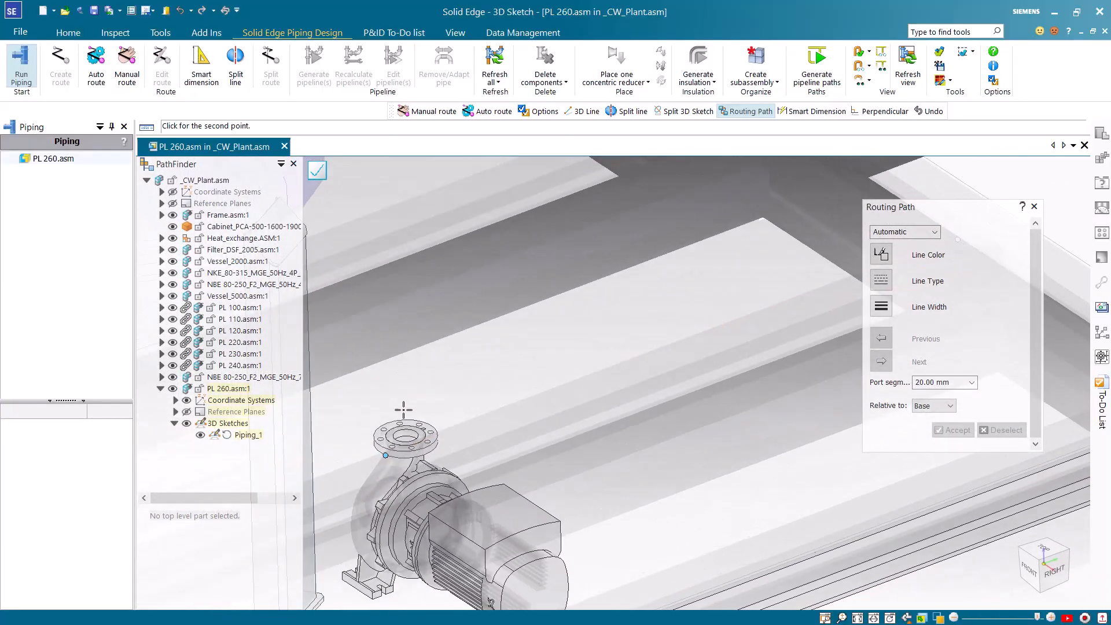
left_click(426, 420)
scroll(546, 562, "down", 4)
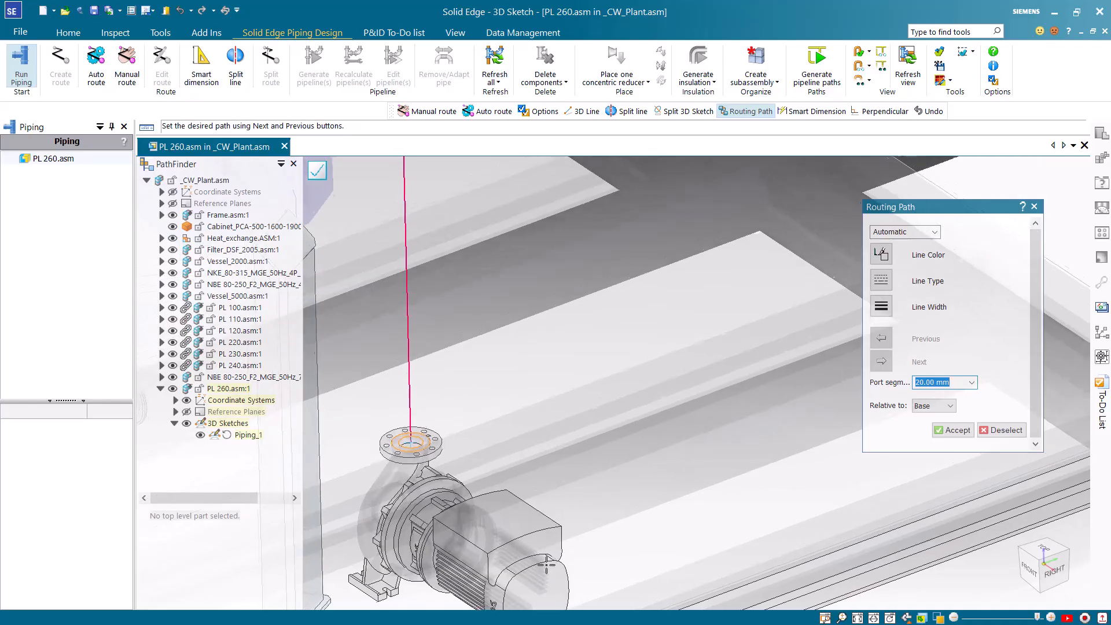
scroll(546, 562, "down", 6)
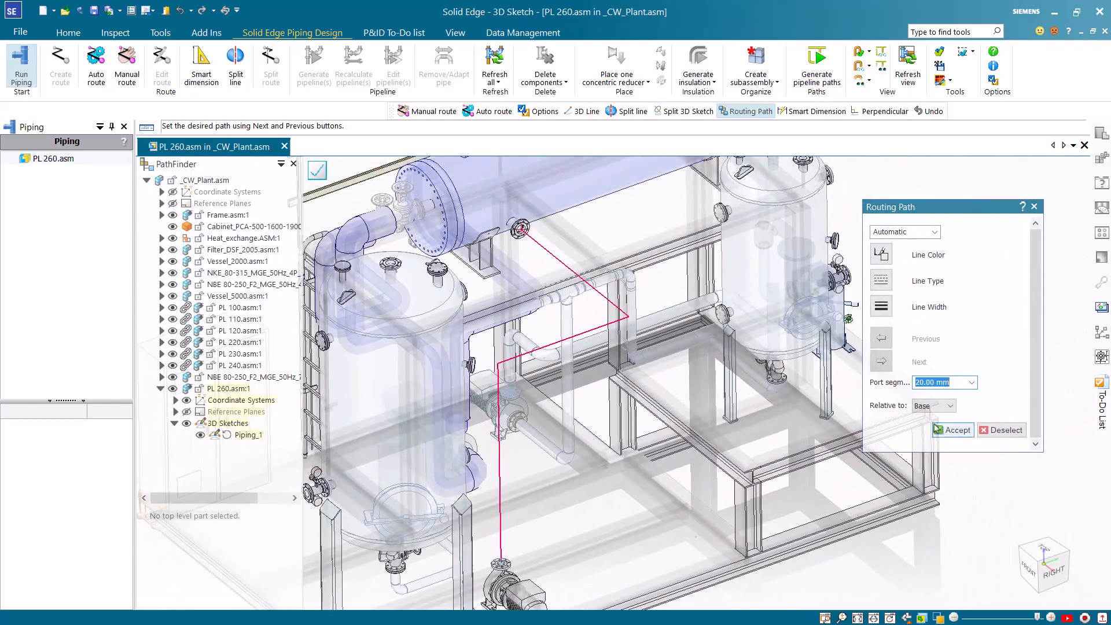
left_click(955, 430)
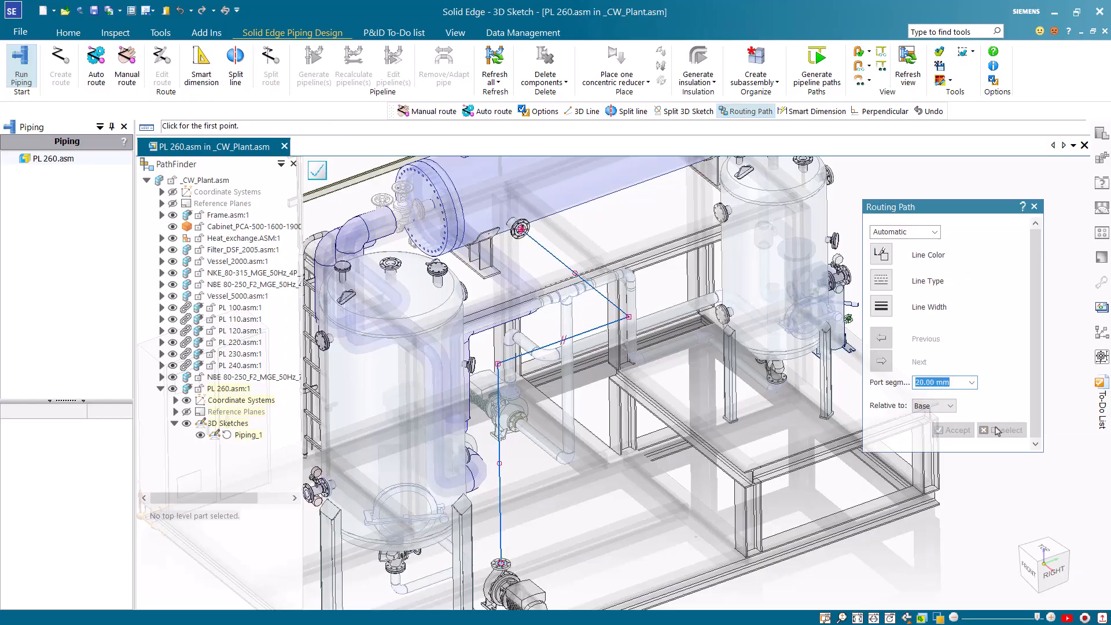
Start a manual route on the first path segment near the heat exchanger flange and draw a vertical Z-axis line up above the heat exchanger
left_click(1035, 206)
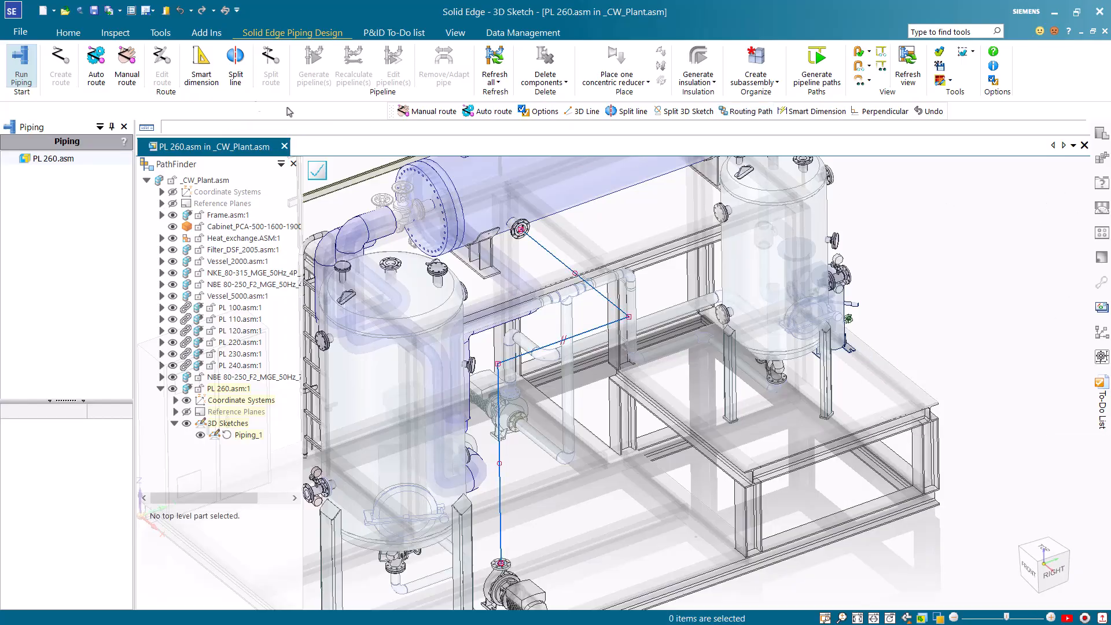
left_click(127, 64)
scroll(781, 271, "up", 2)
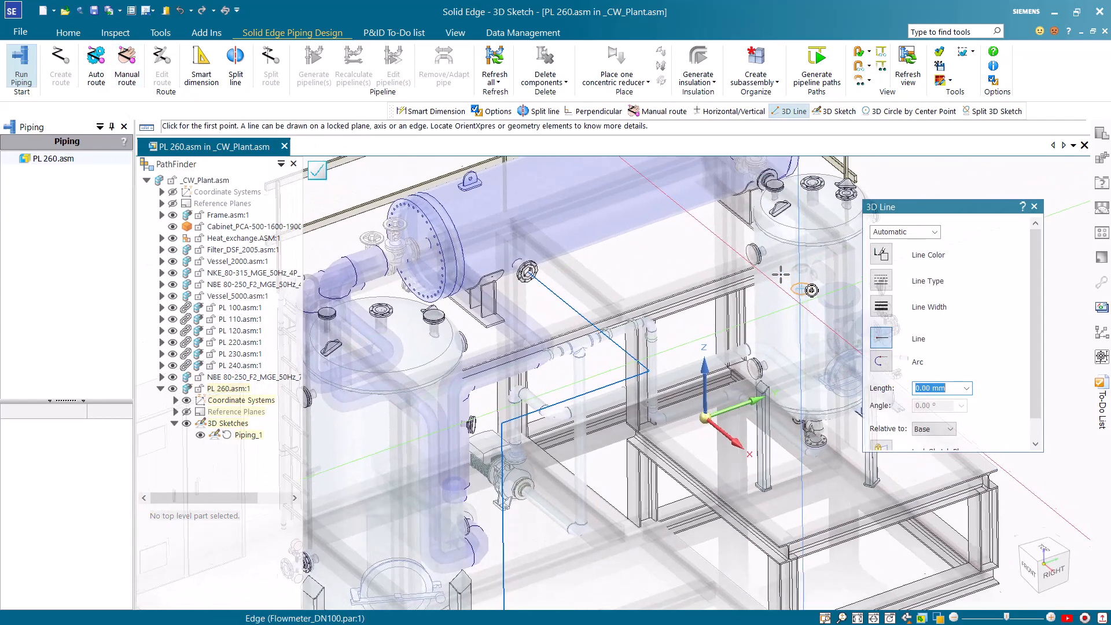
scroll(781, 272, "up", 2)
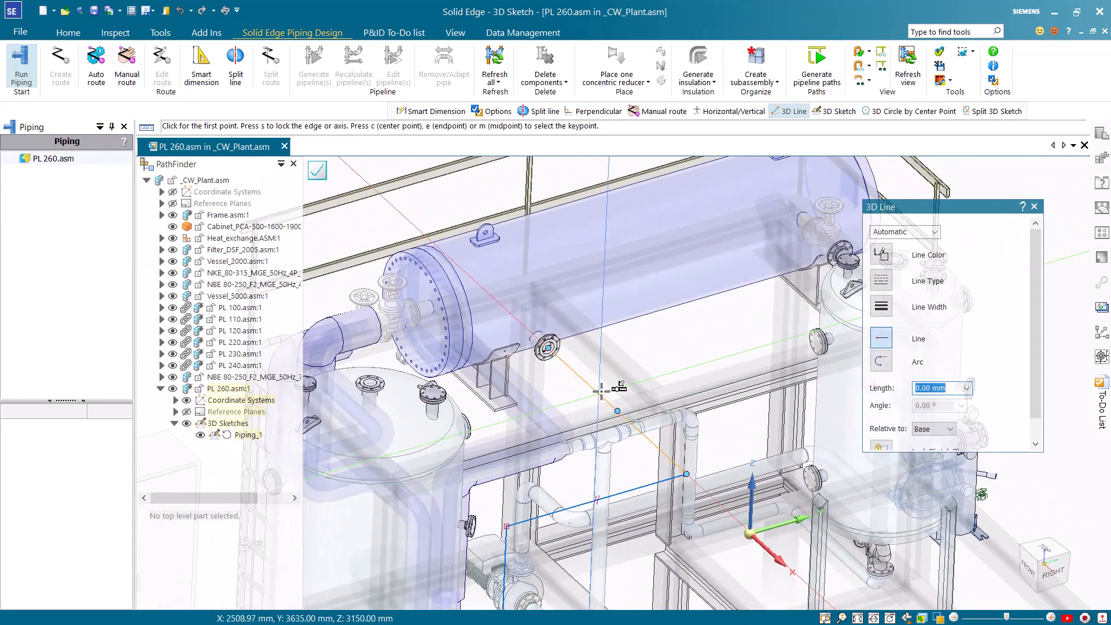
left_click(617, 410)
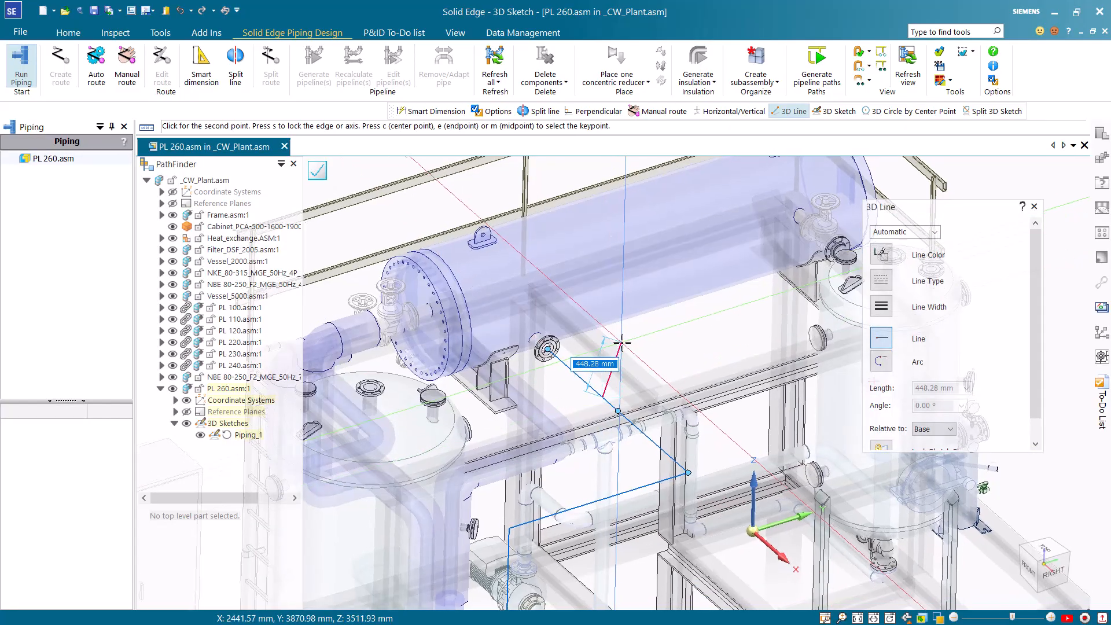
scroll(622, 343, "down", 4)
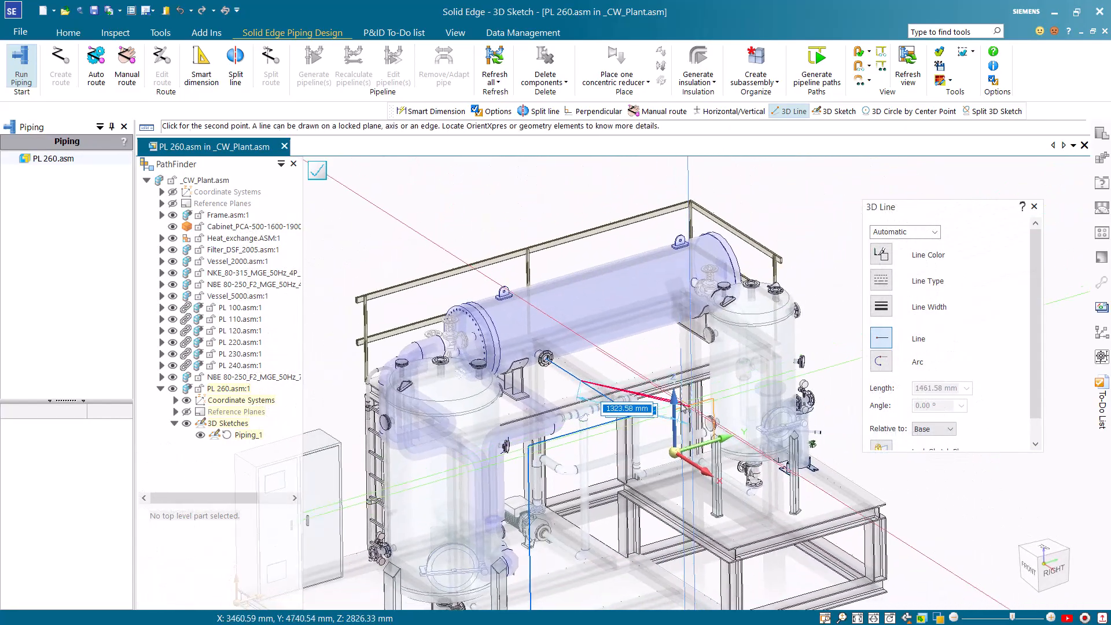
left_click(674, 402)
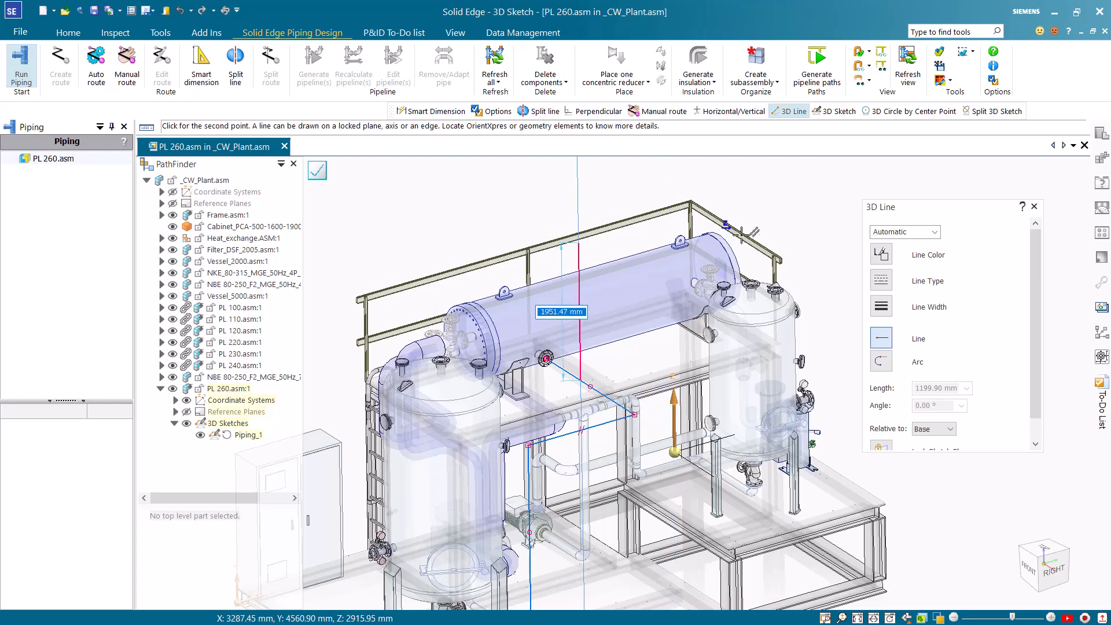
left_click(749, 255)
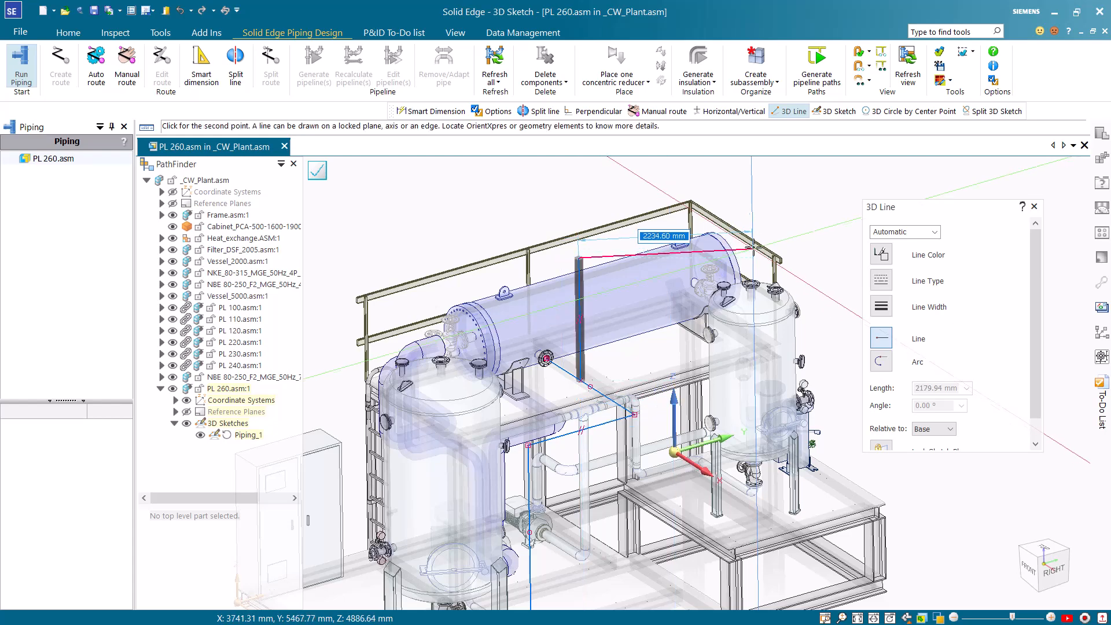
Continue the manual route horizontally along the Y axis, then along the X axis to align with the DN 100 nozzle atop the smaller vessel
left_click(721, 435)
scroll(815, 314, "up", 1)
left_click(777, 315)
left_click(705, 532)
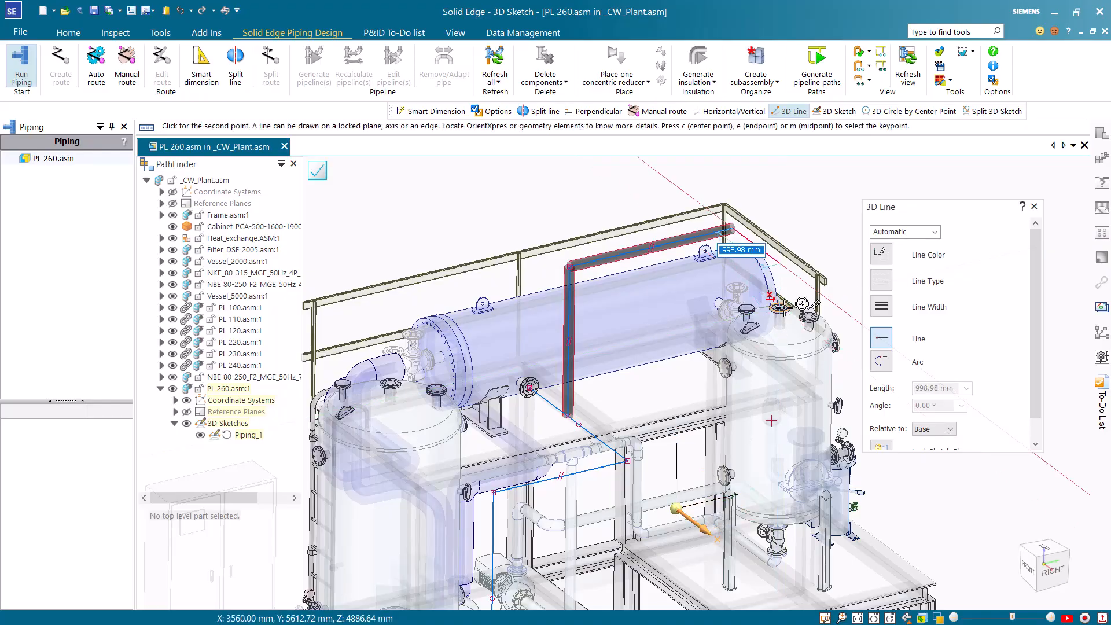
left_click(780, 308)
Draw the last line straight down to the centre of the DN 100 vessel nozzle and end the manual route
scroll(775, 330, "up", 5)
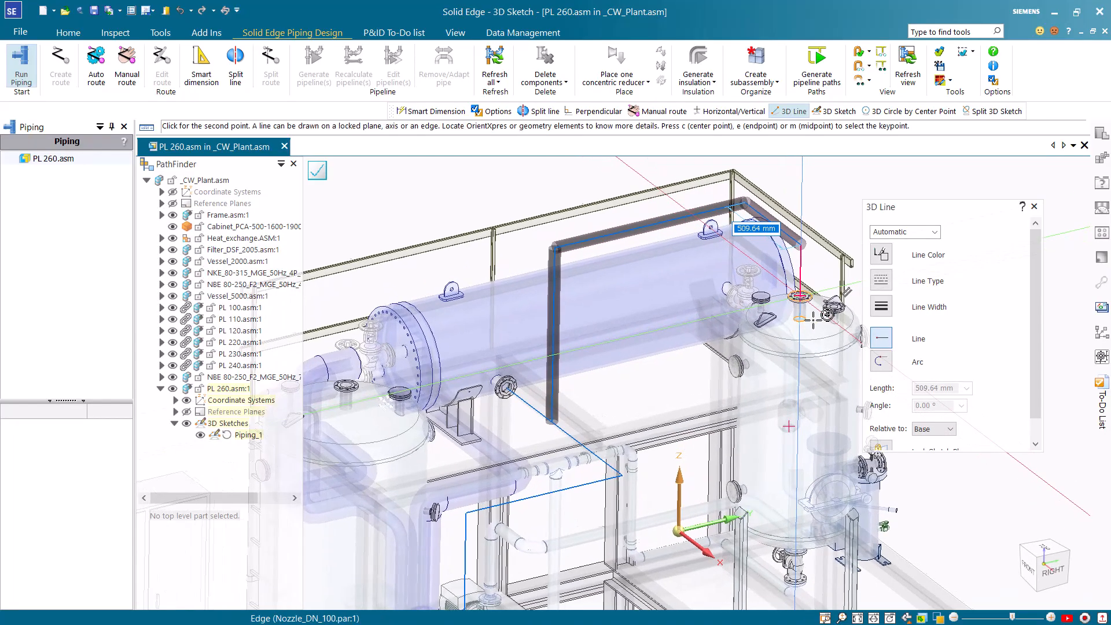
scroll(827, 338, "up", 5)
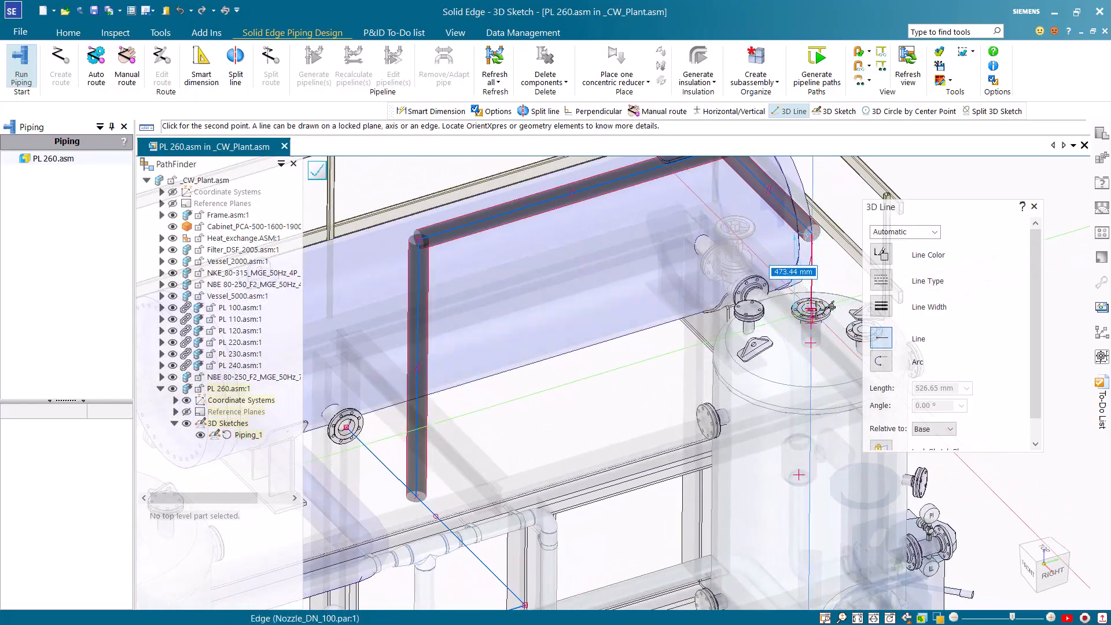
left_click(821, 308)
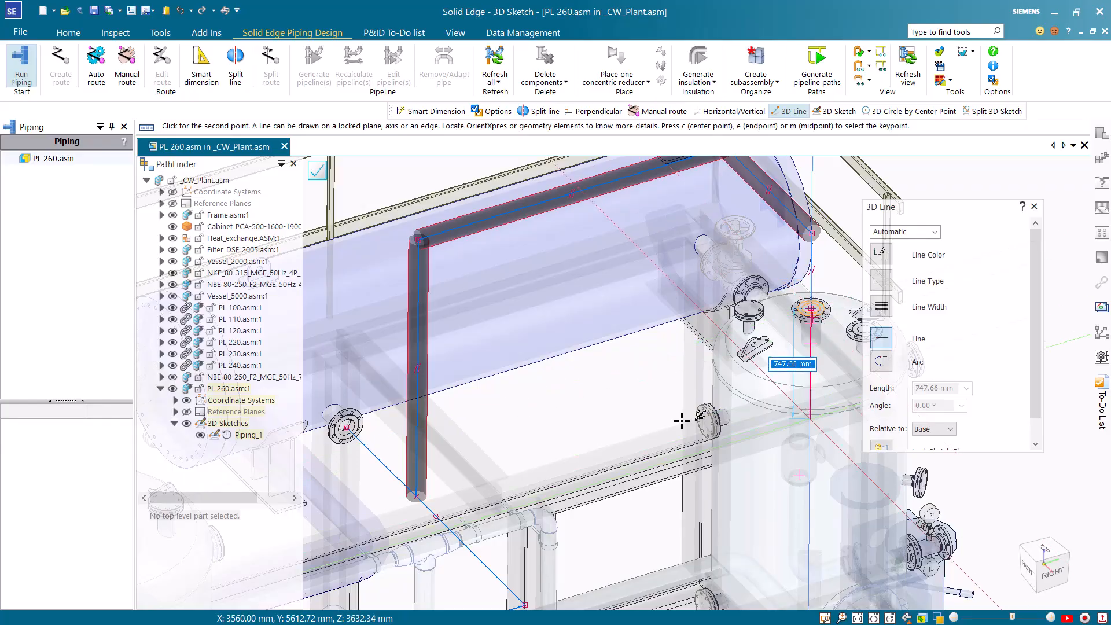
scroll(683, 420, "down", 4)
scroll(660, 427, "down", 4)
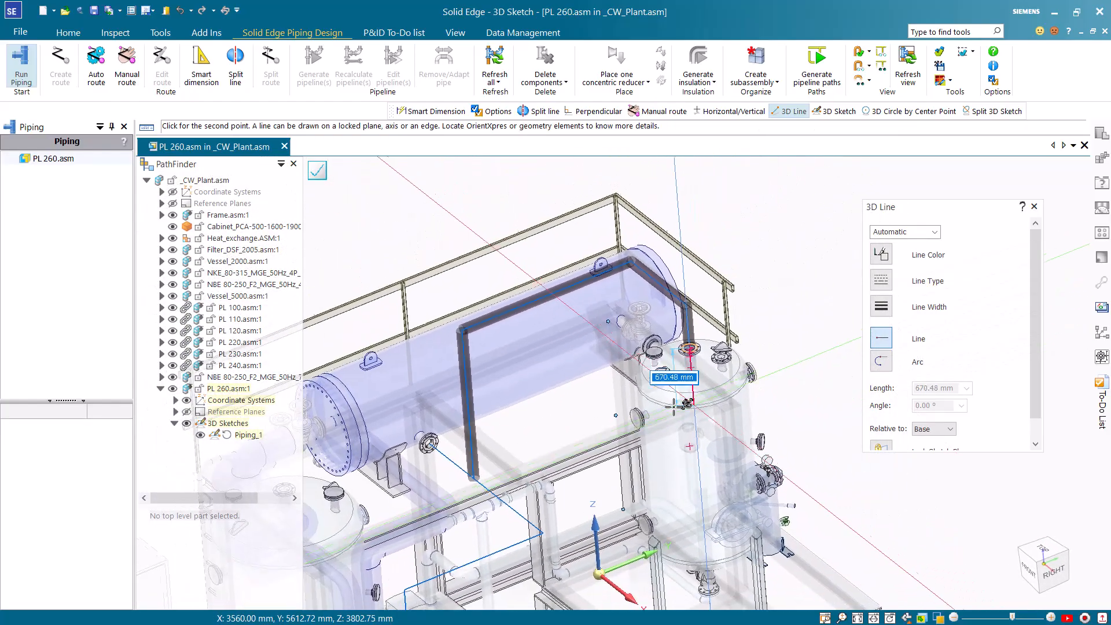
scroll(683, 388, "down", 3)
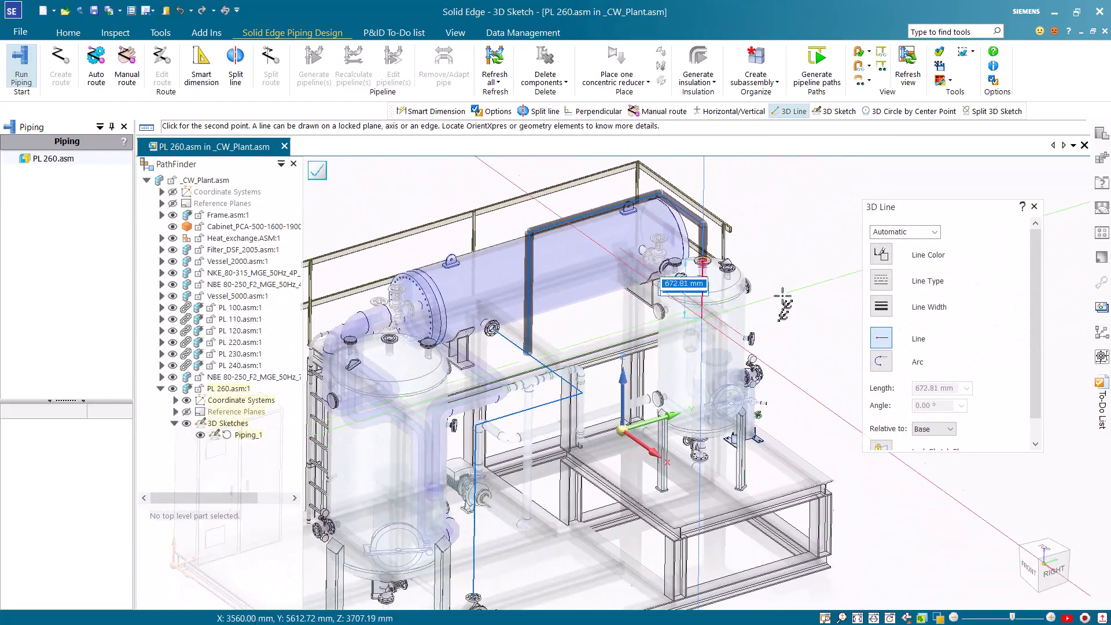
right_click(802, 255)
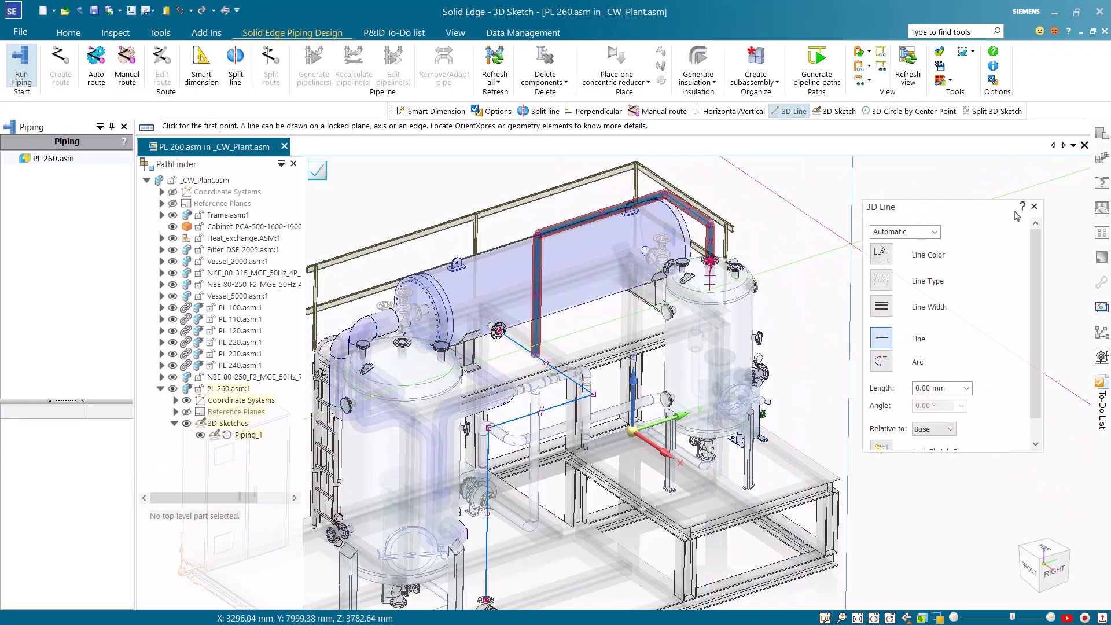
left_click(1034, 207)
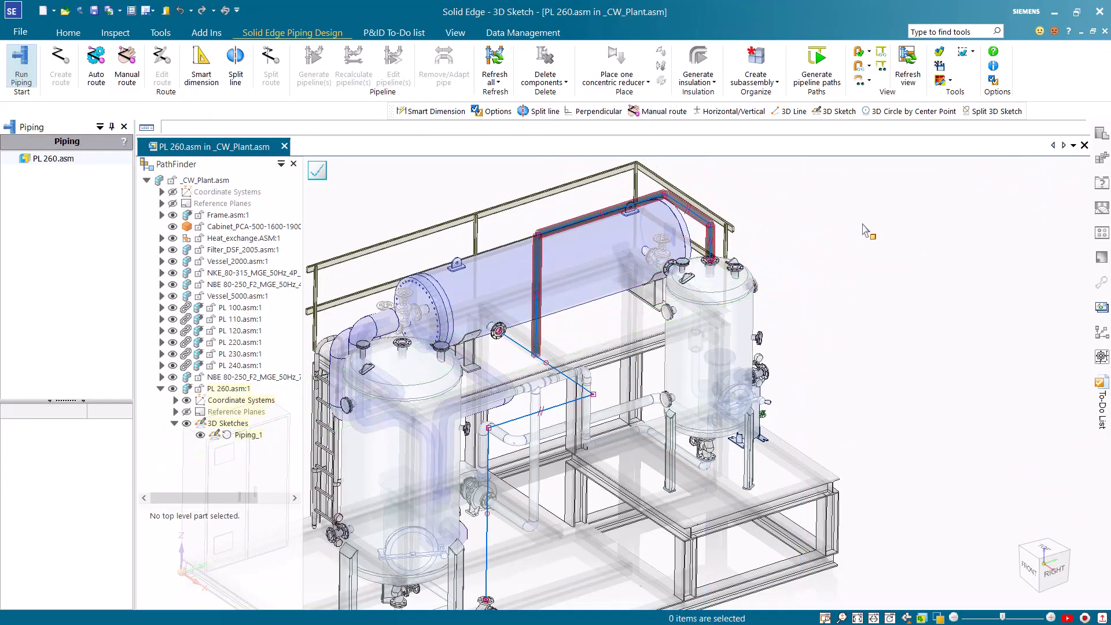
Dimension the distance between the vertical branch and the path's horizontal Y-axis segment at 1200 mm, and finish the 3D sketch to generate the pipelines
left_click(68, 33)
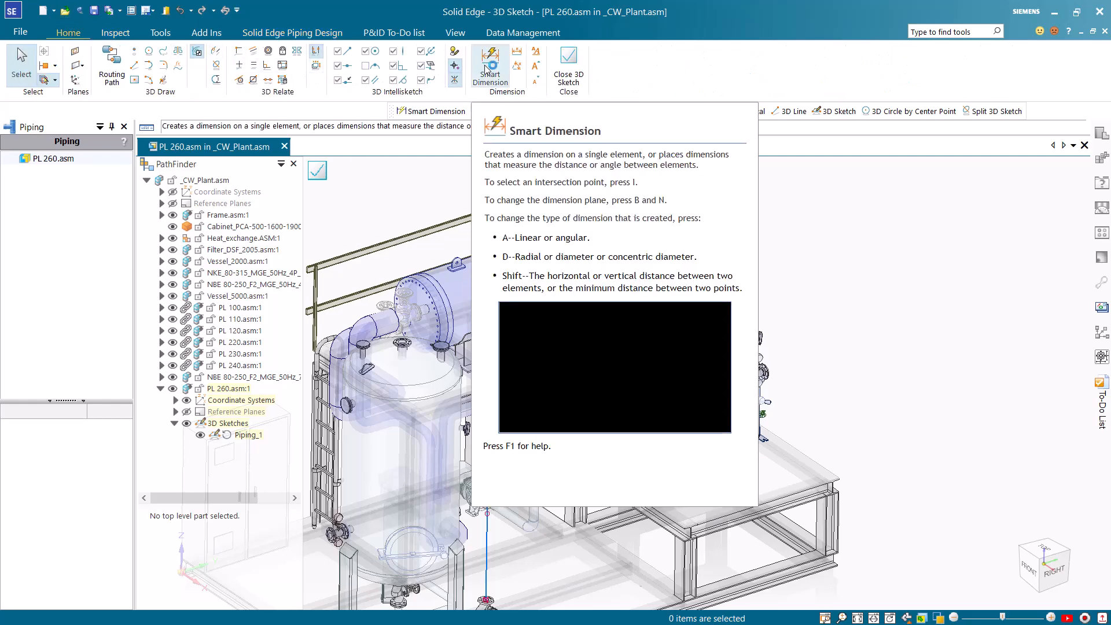
left_click(490, 63)
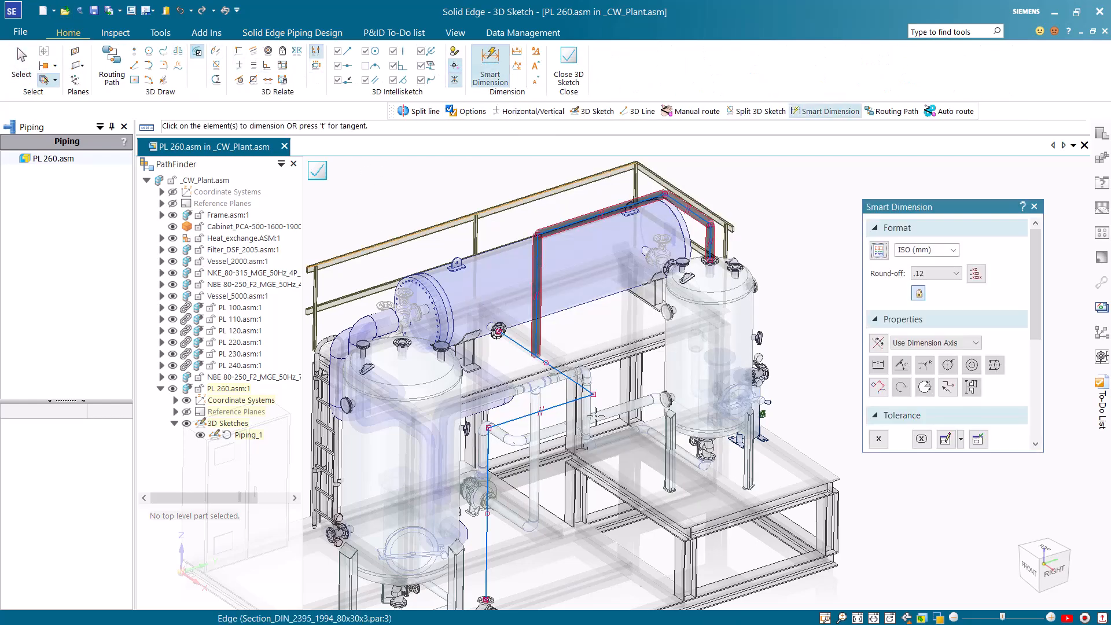
left_click(572, 401)
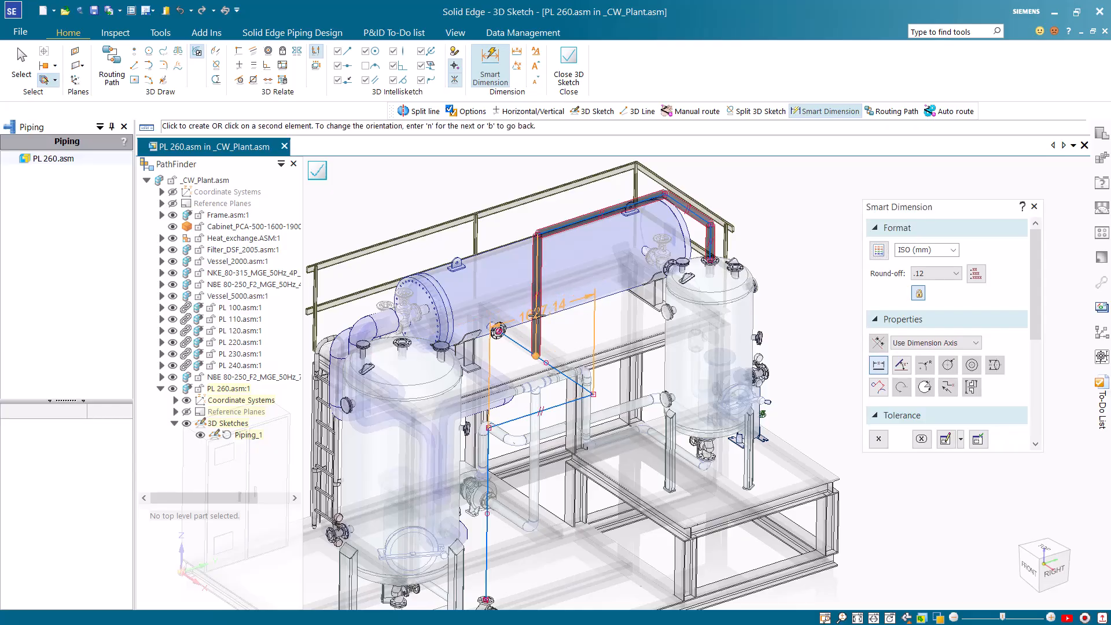
left_click(535, 316)
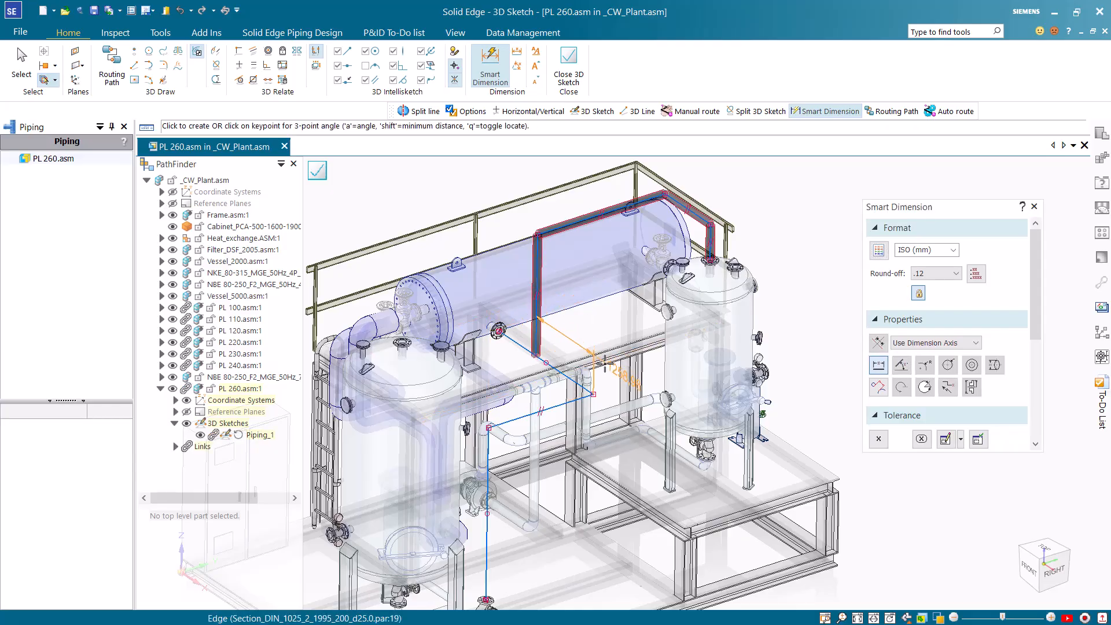
left_click(605, 370)
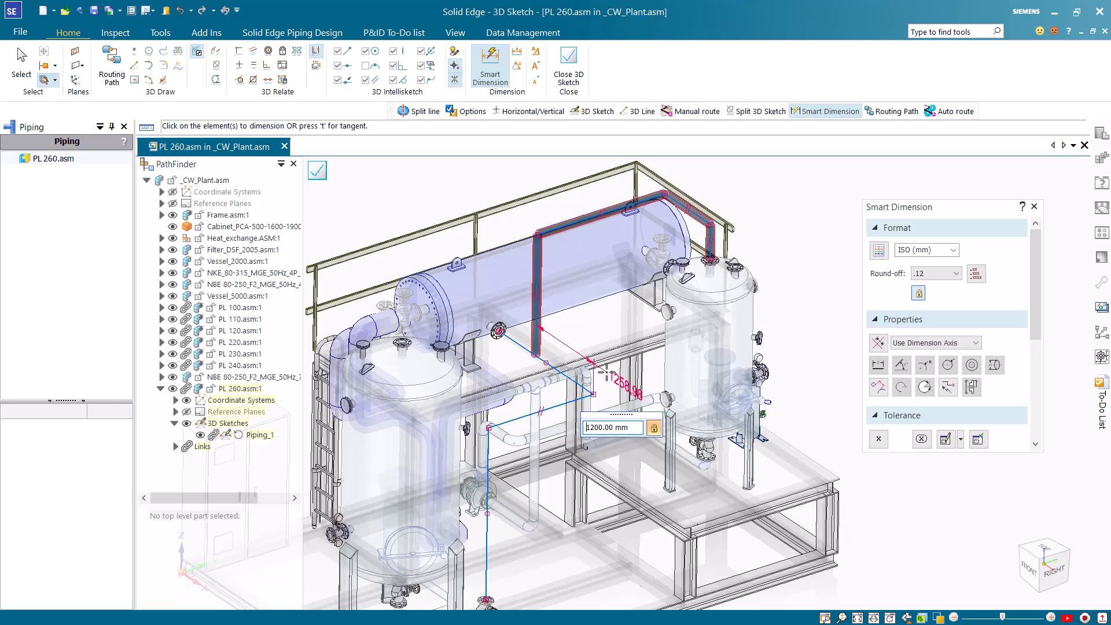
left_click(857, 617)
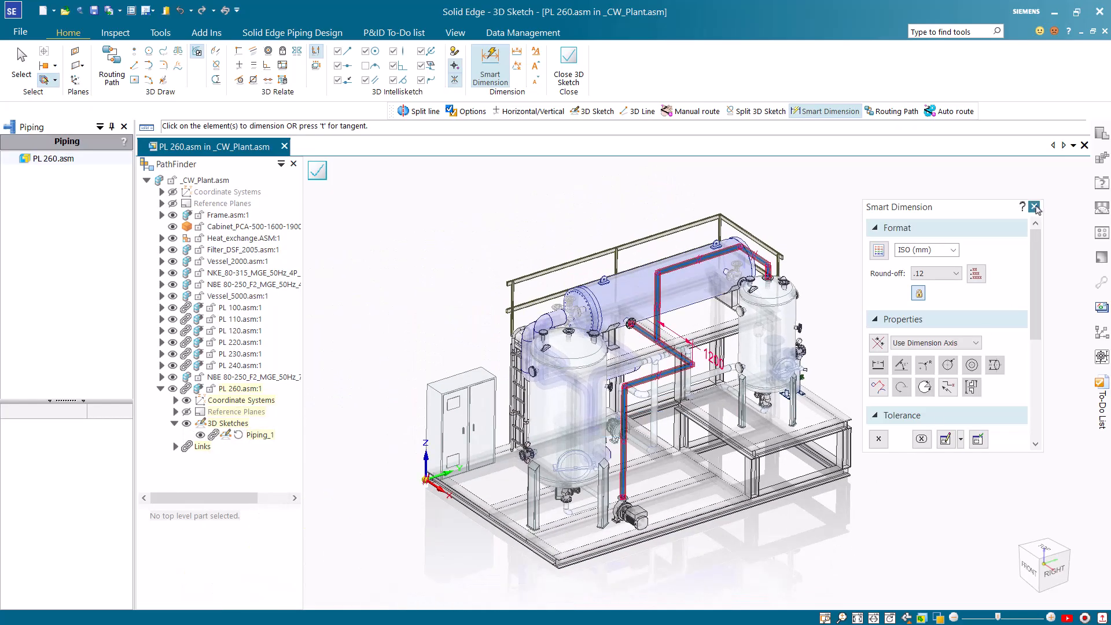
left_click(1034, 207)
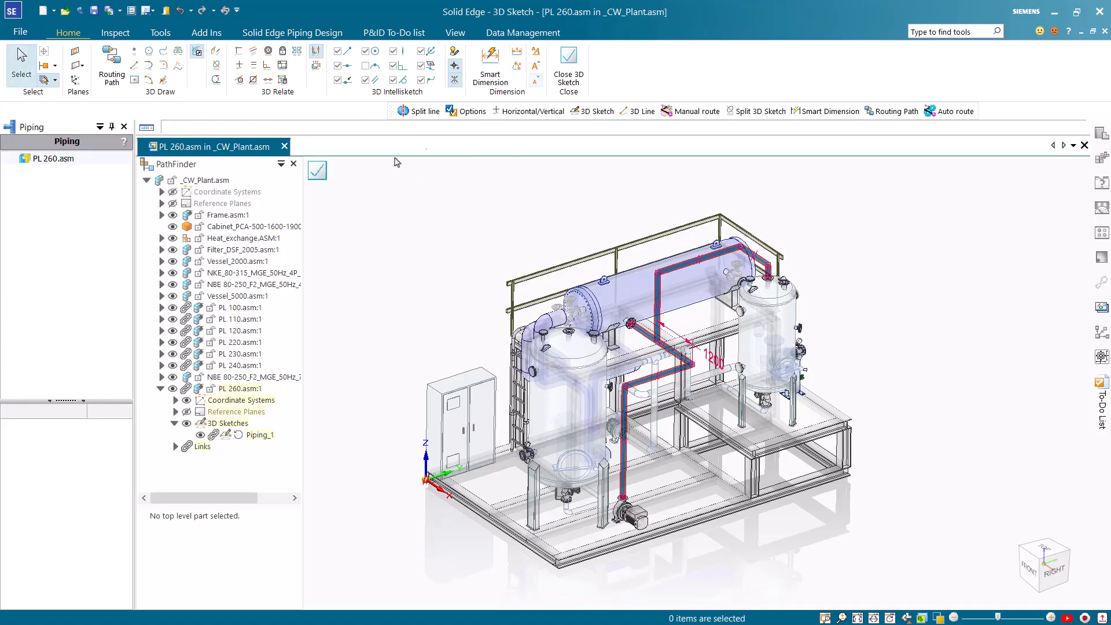
left_click(322, 175)
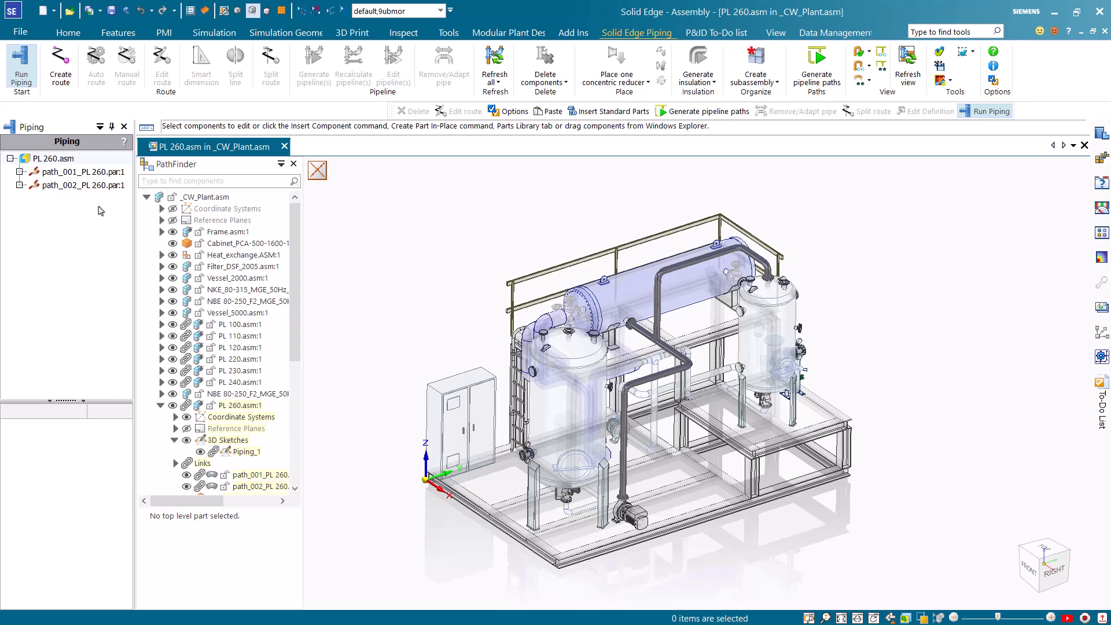
Delete the pipeline flange at the heat exchanger connection from the first path
scroll(896, 372, "up", 3)
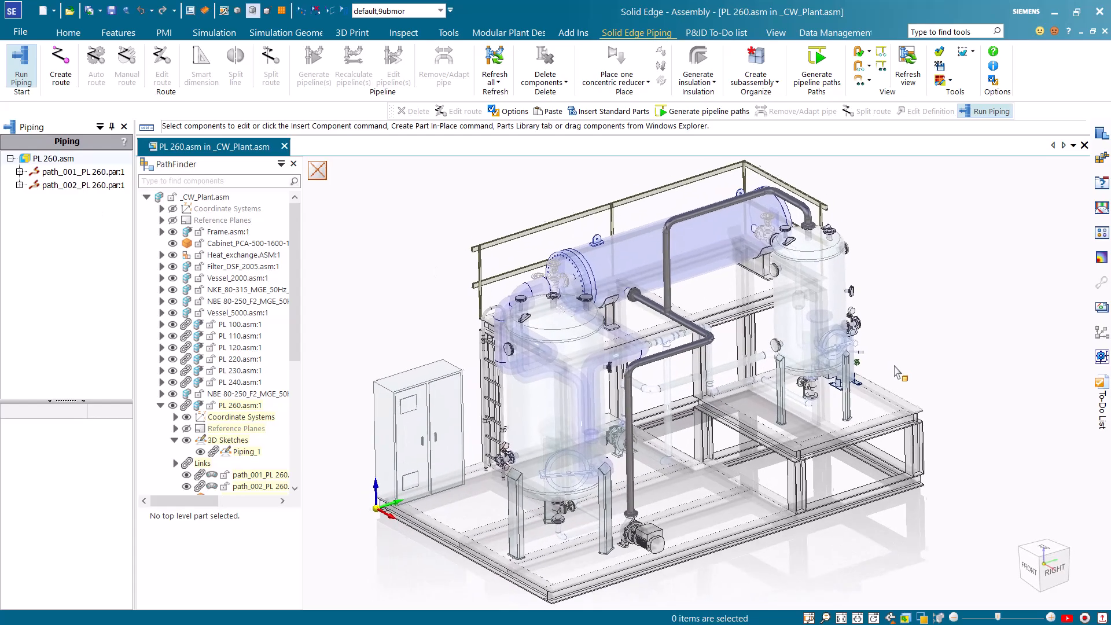
scroll(899, 373, "up", 5)
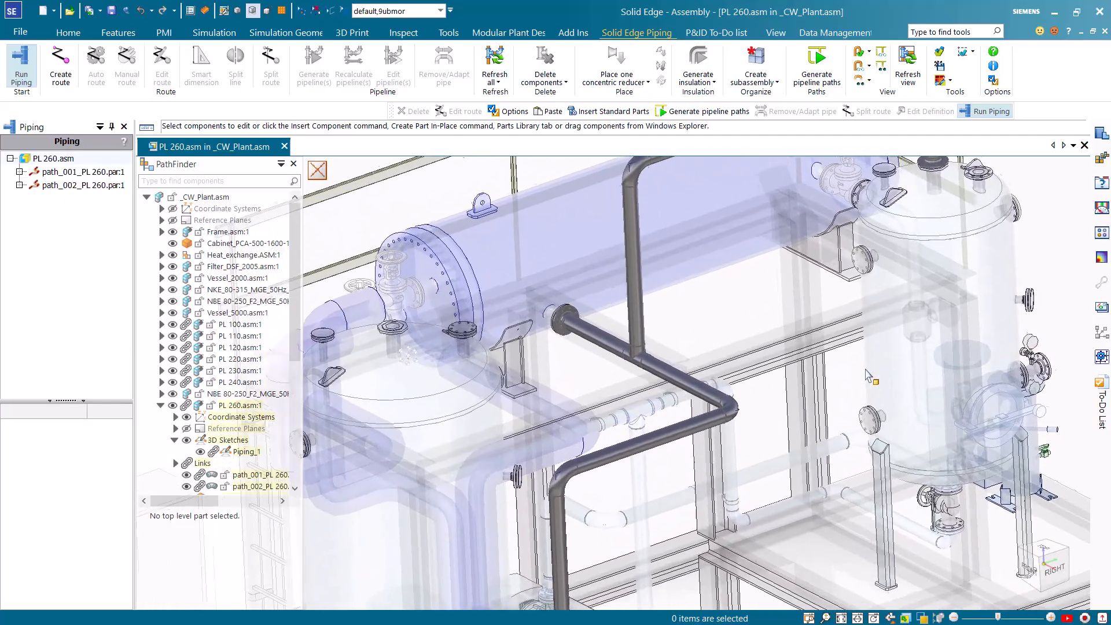
scroll(870, 376, "up", 8)
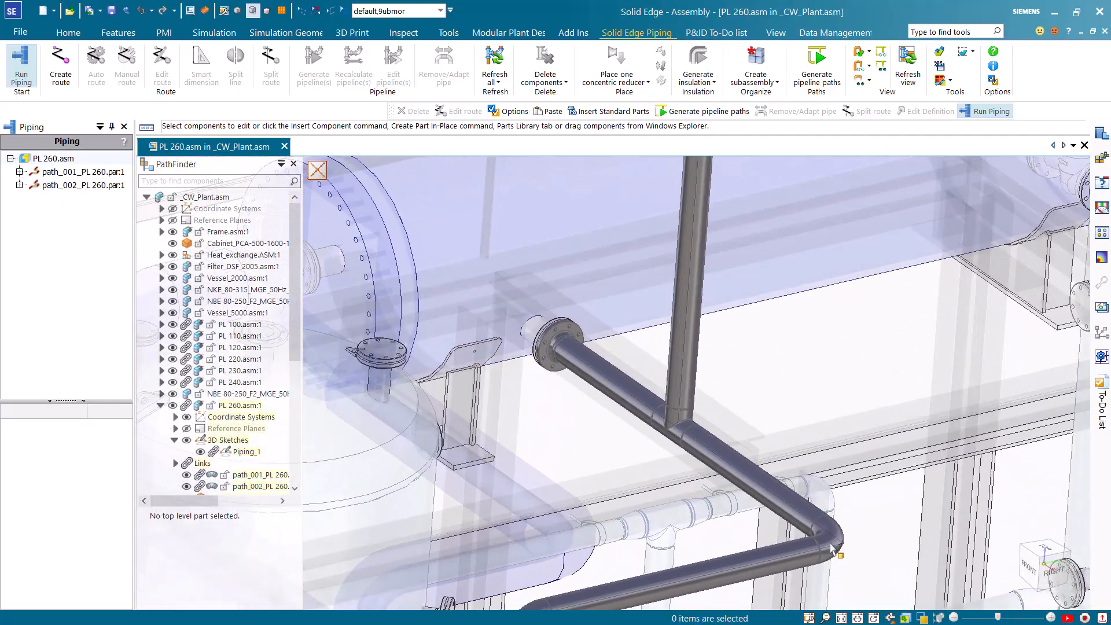
middle_click_drag(668, 427, 557, 356)
left_click(550, 338)
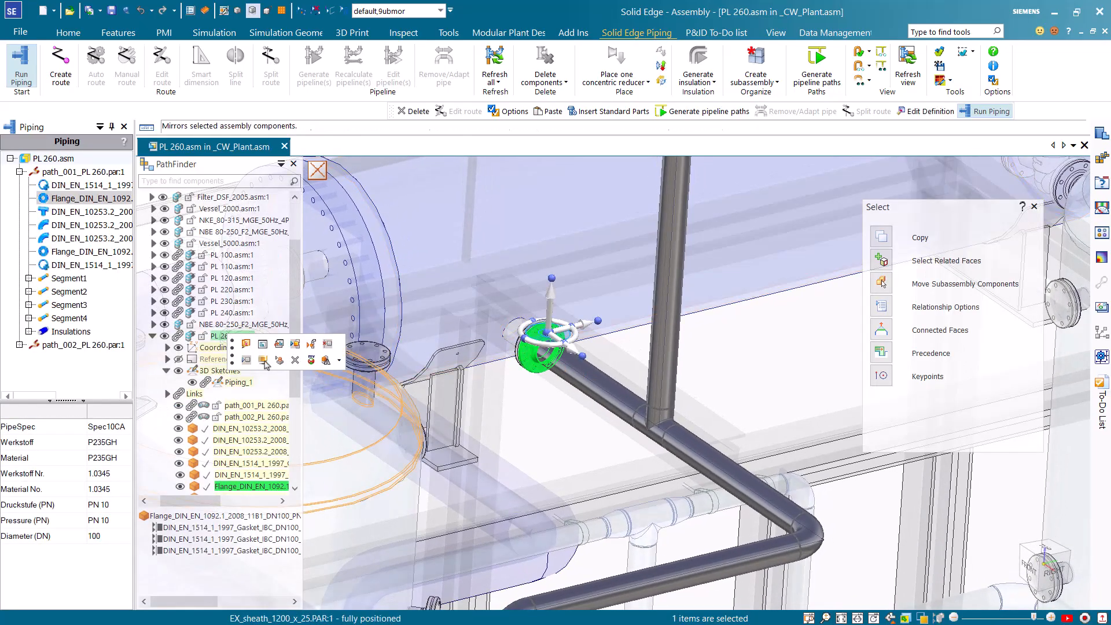
left_click(298, 364)
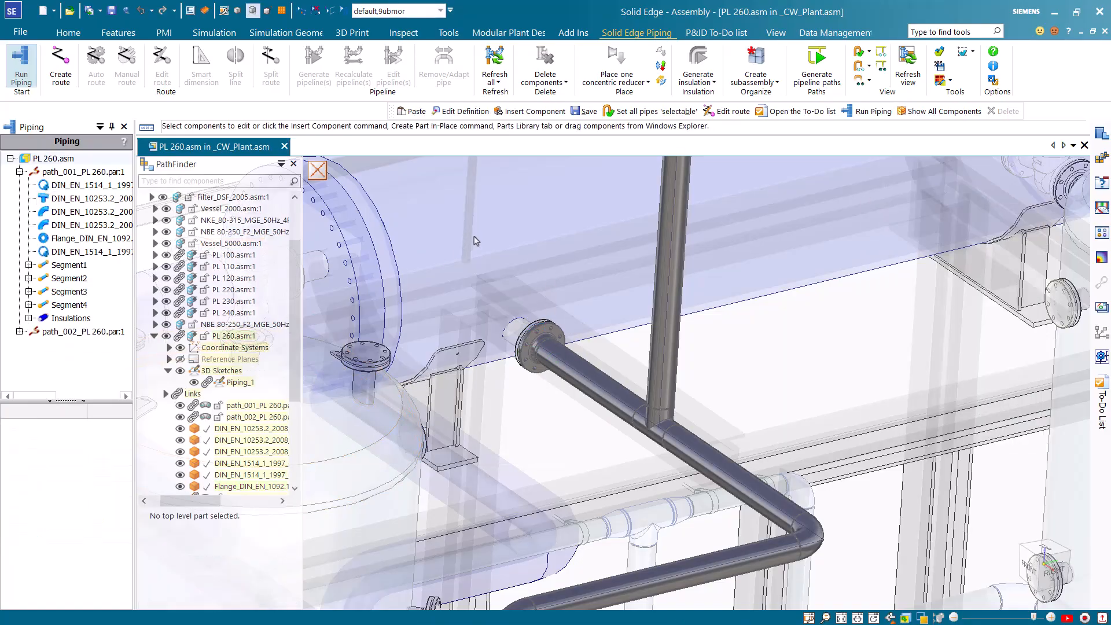
Place a DN 100 globe valve from Spec10CA on the first pipeline path, with the 2D preview displayed during fitting selection
left_click(80, 174)
right_click(80, 177)
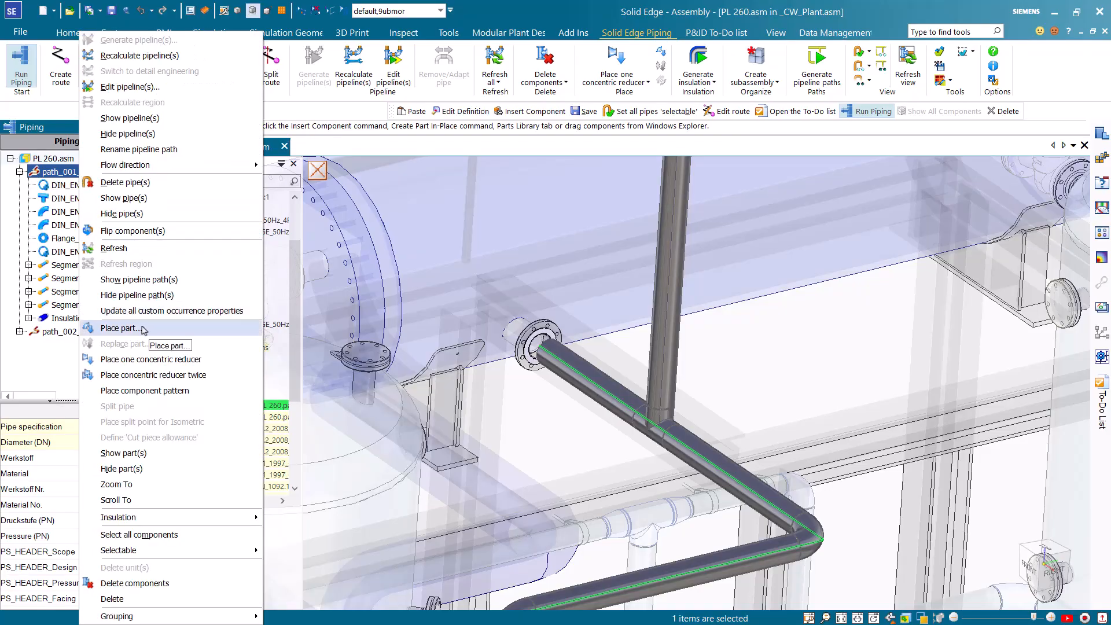
left_click(142, 328)
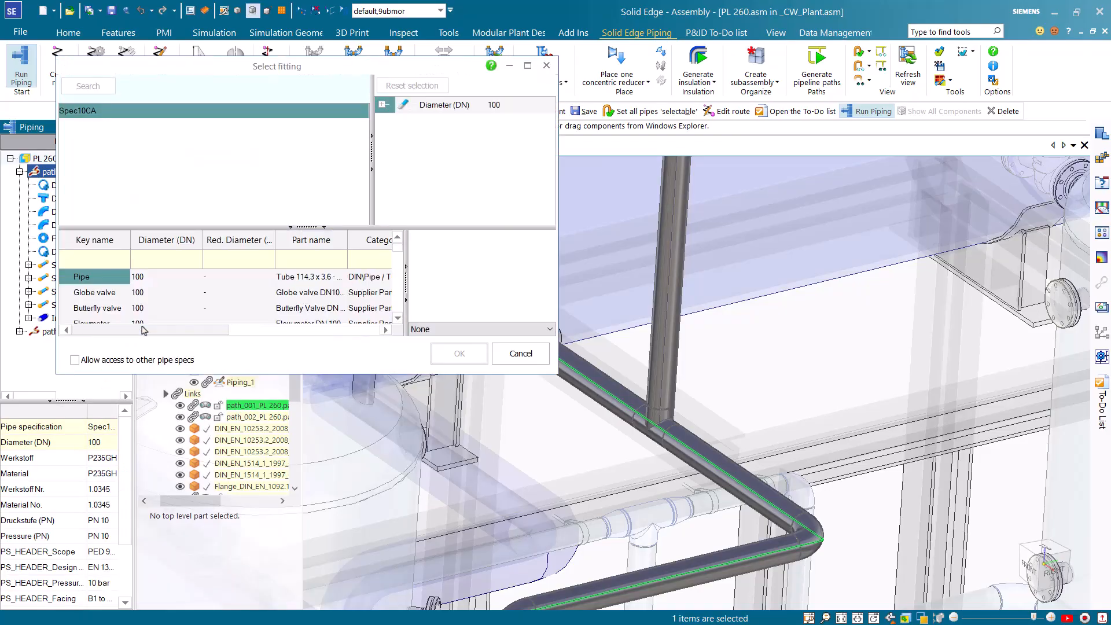
left_click(192, 299)
left_click(438, 331)
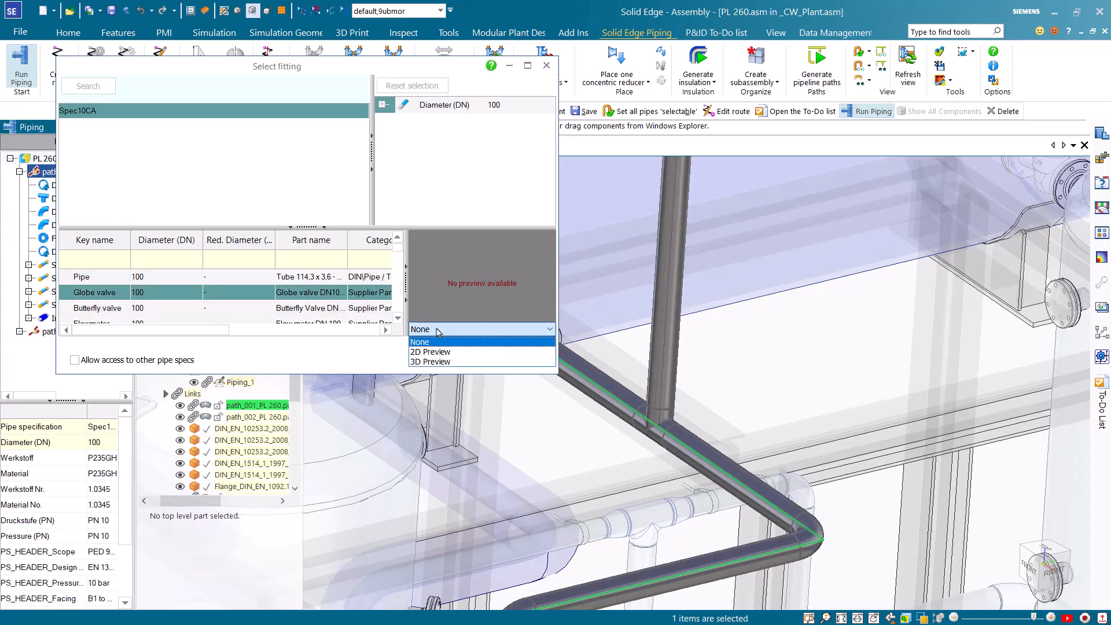
left_click(441, 352)
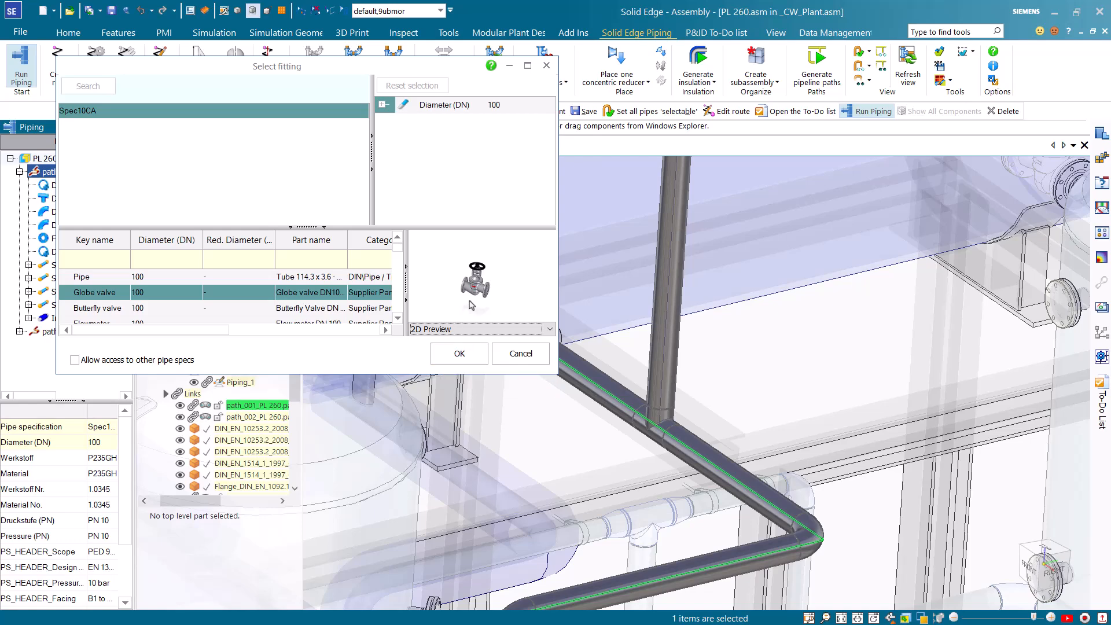
left_click(460, 353)
Position the globe valve against the heat exchanger gasket with mate and axial align, and orient it by planar align to PL 260's Top (xy) plane
middle_click_drag(566, 312, 625, 347)
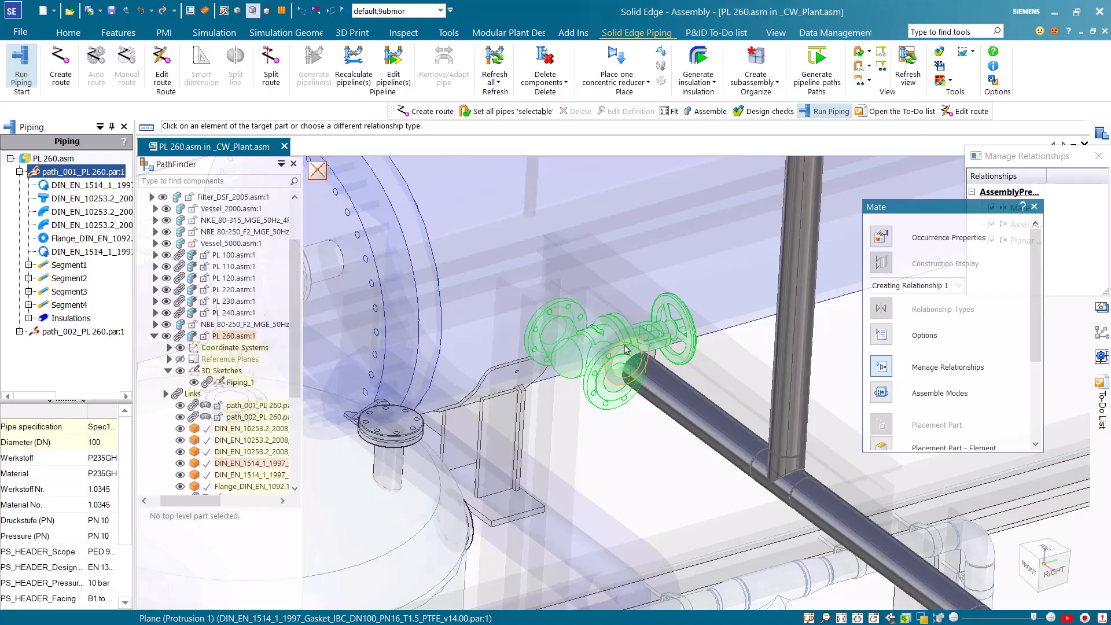
left_click(625, 349)
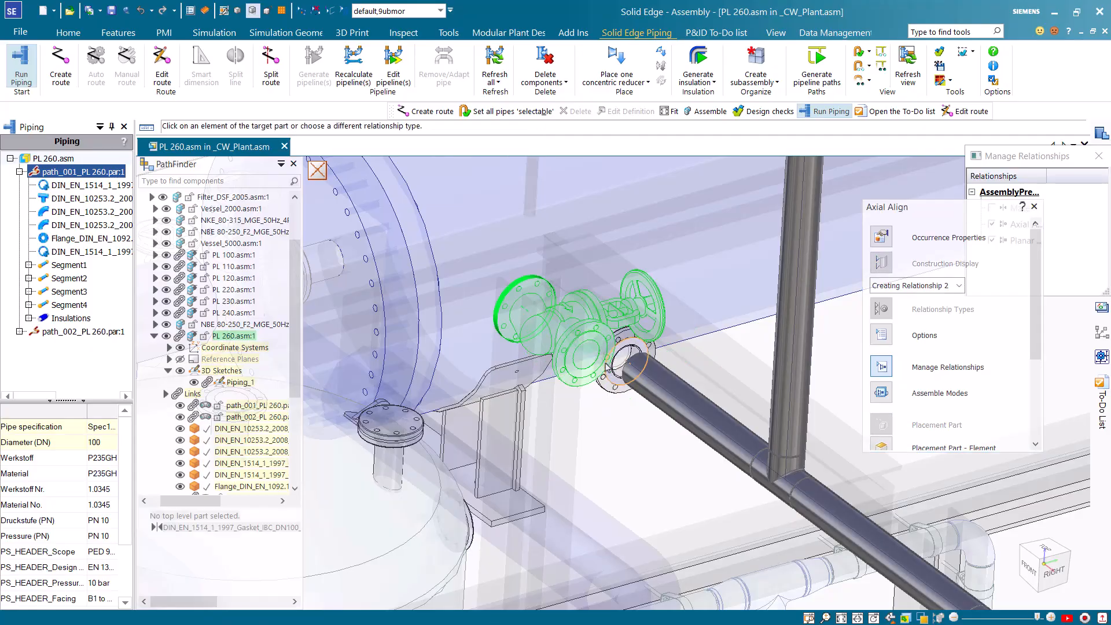
left_click(607, 369)
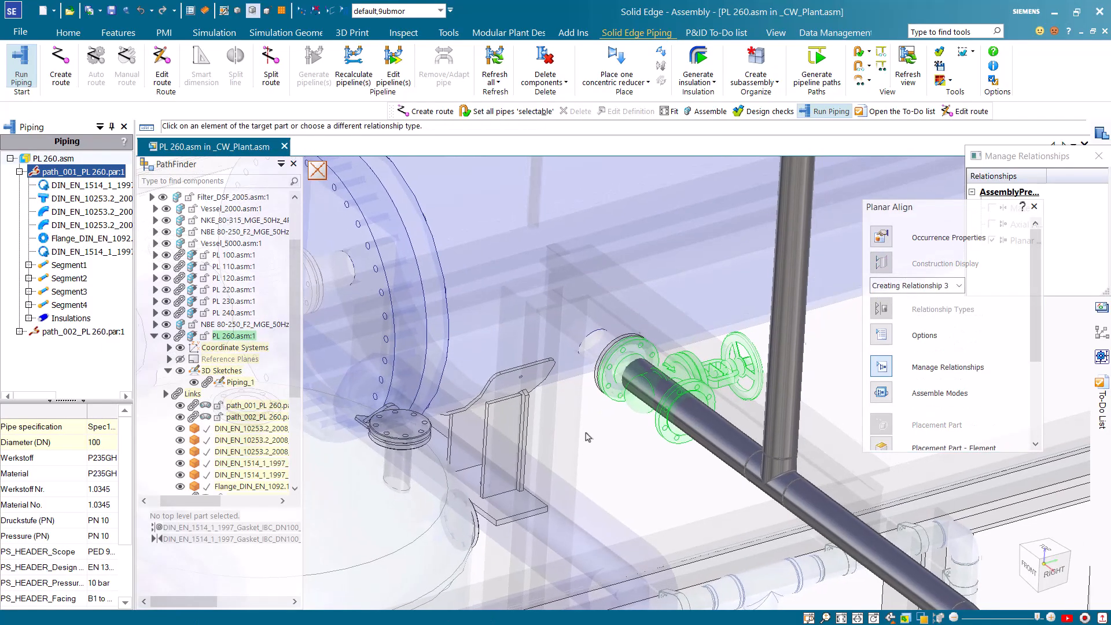
scroll(586, 438, "up", 1)
scroll(232, 390, "up", 1)
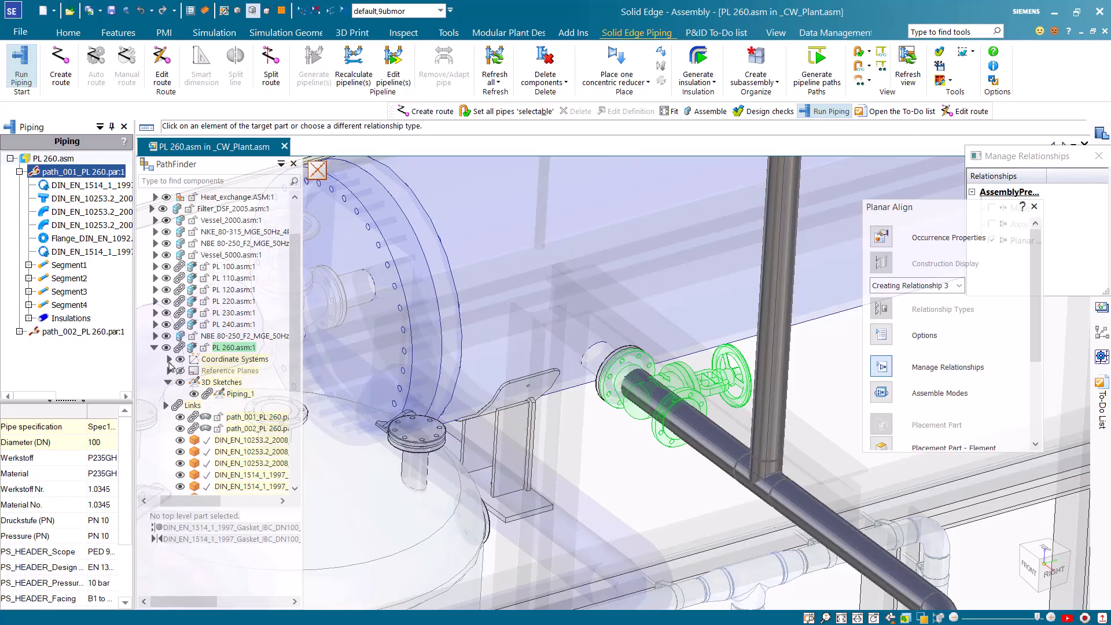
left_click(170, 361)
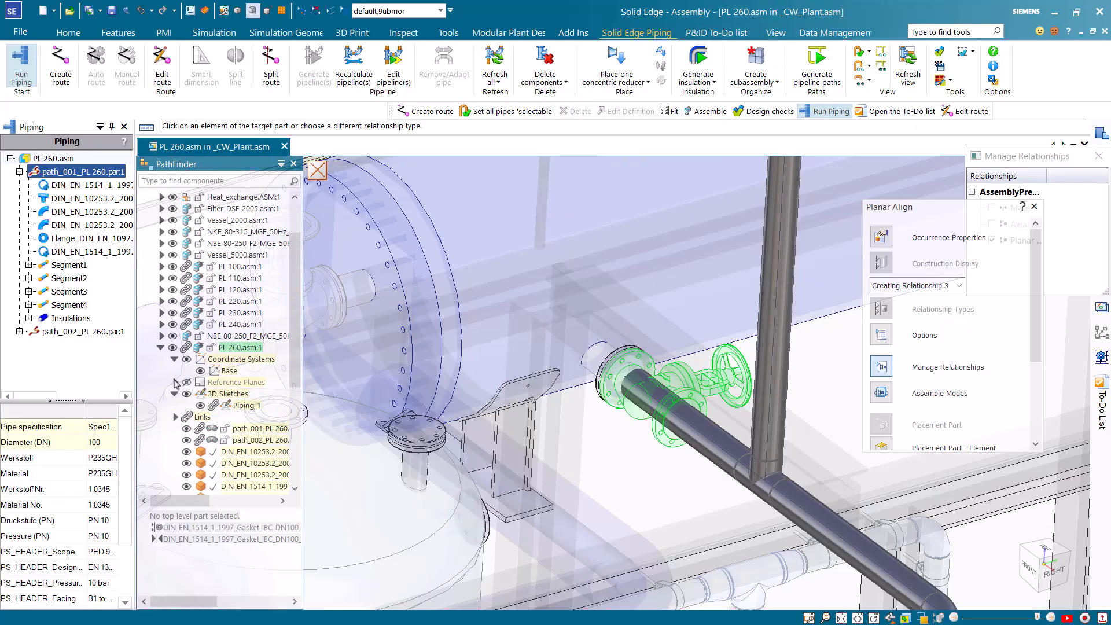
left_click(175, 382)
left_click(227, 394)
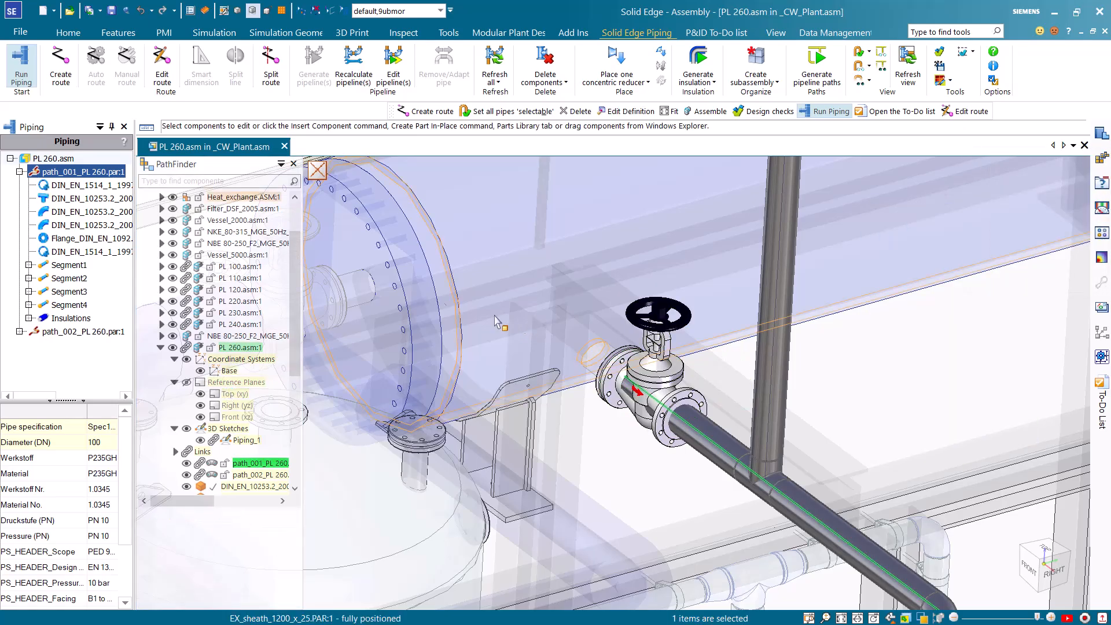
Recalculate the region around the globe valve in the first pipeline path
left_click(116, 194)
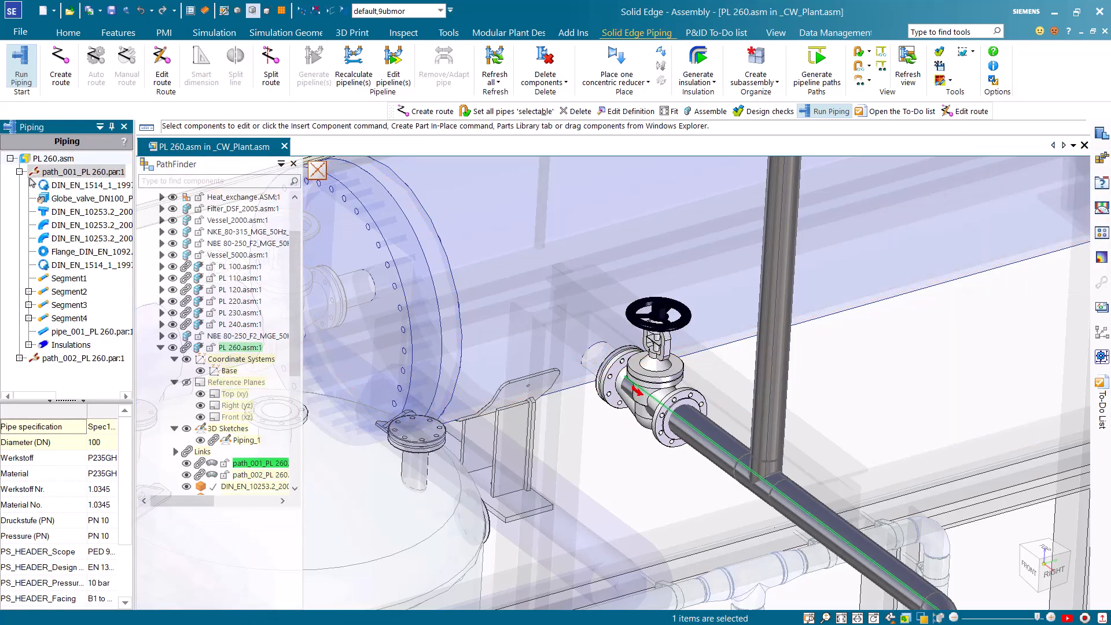
left_click(77, 200)
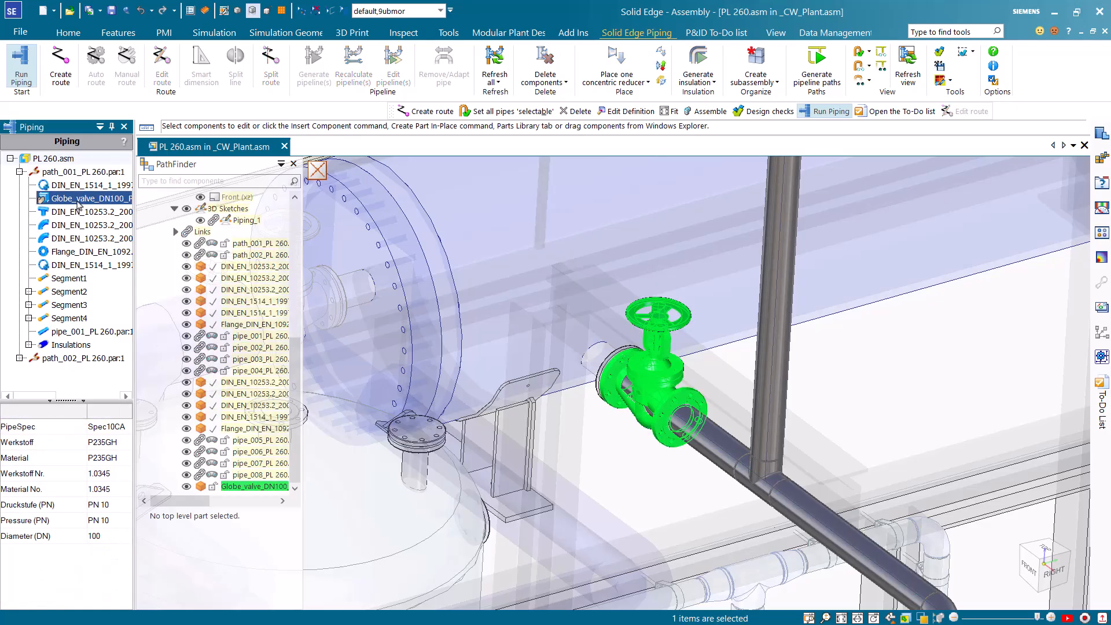
right_click(78, 203)
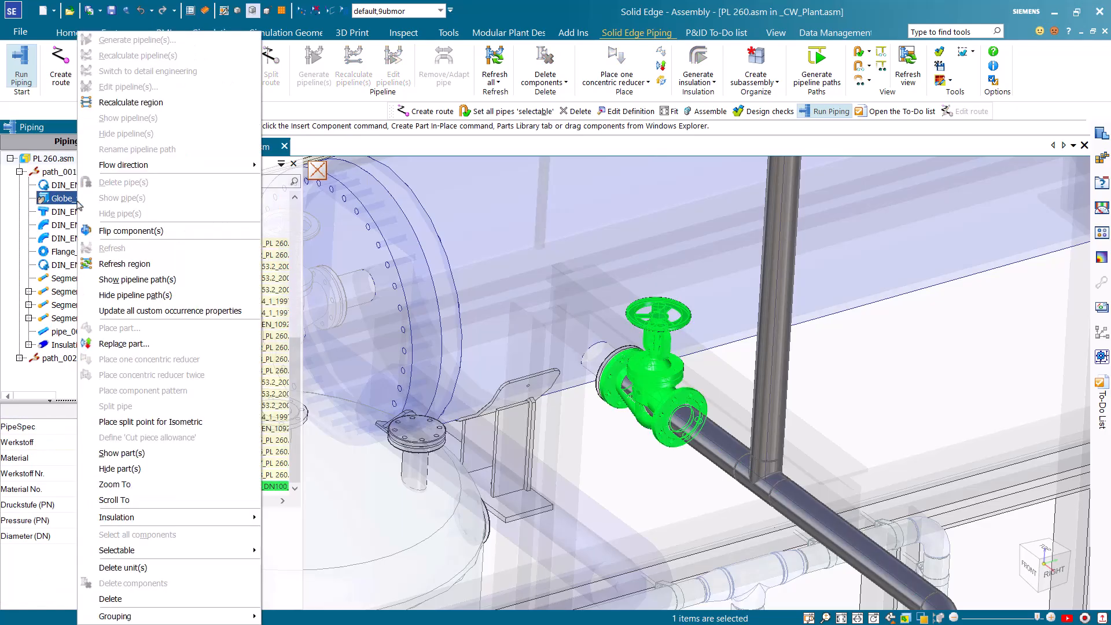
left_click(144, 102)
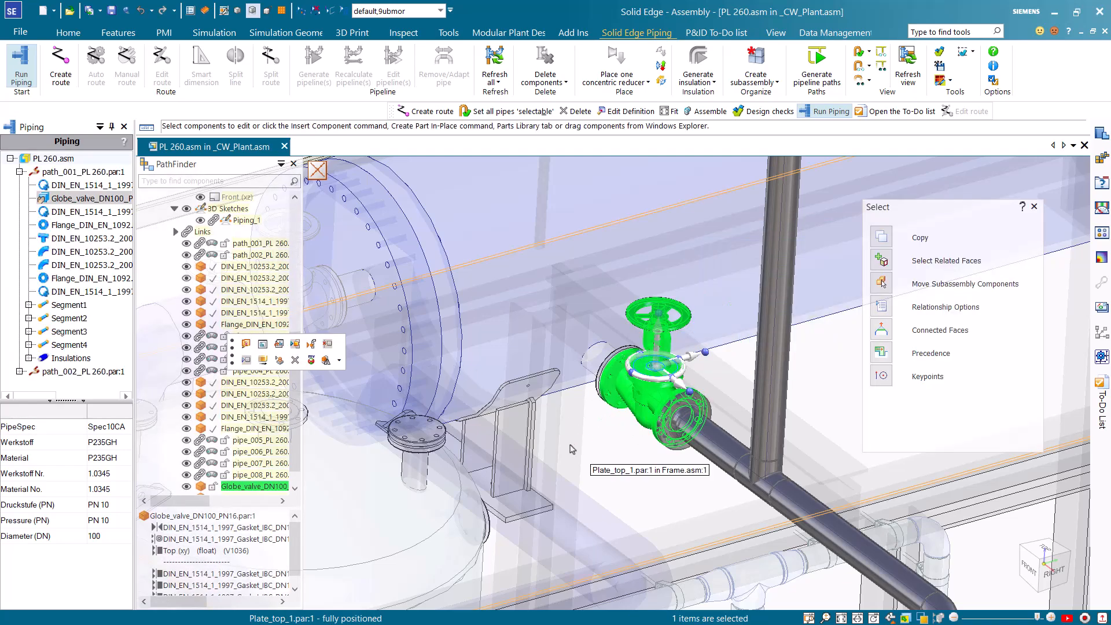
key("Escape")
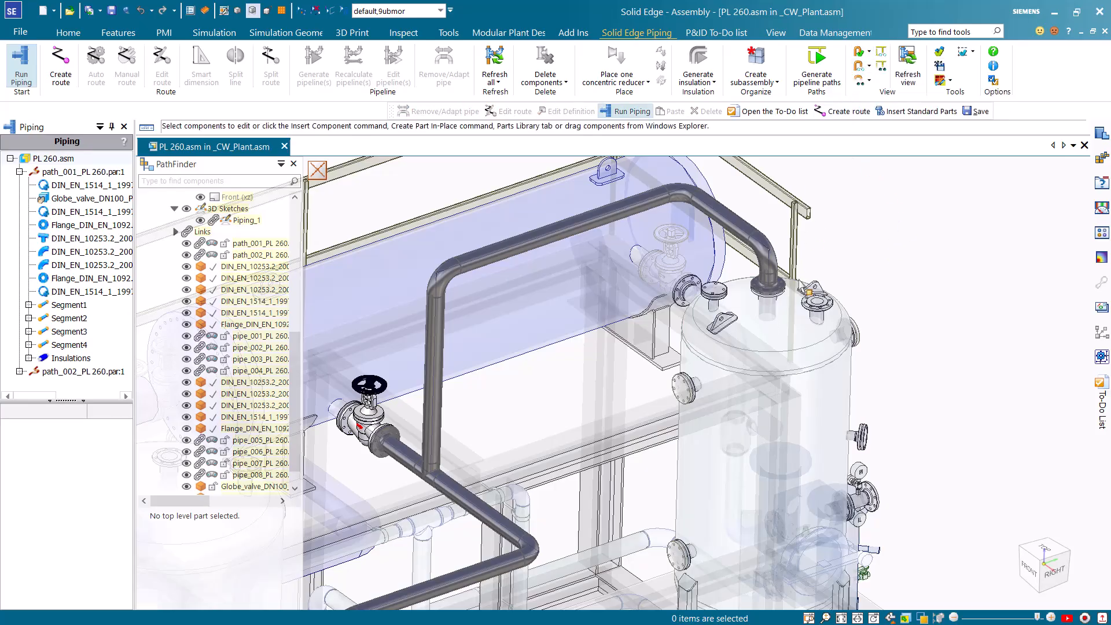
Remove the short pipe between the last elbow and the flange on top of the vessel
left_click(775, 283)
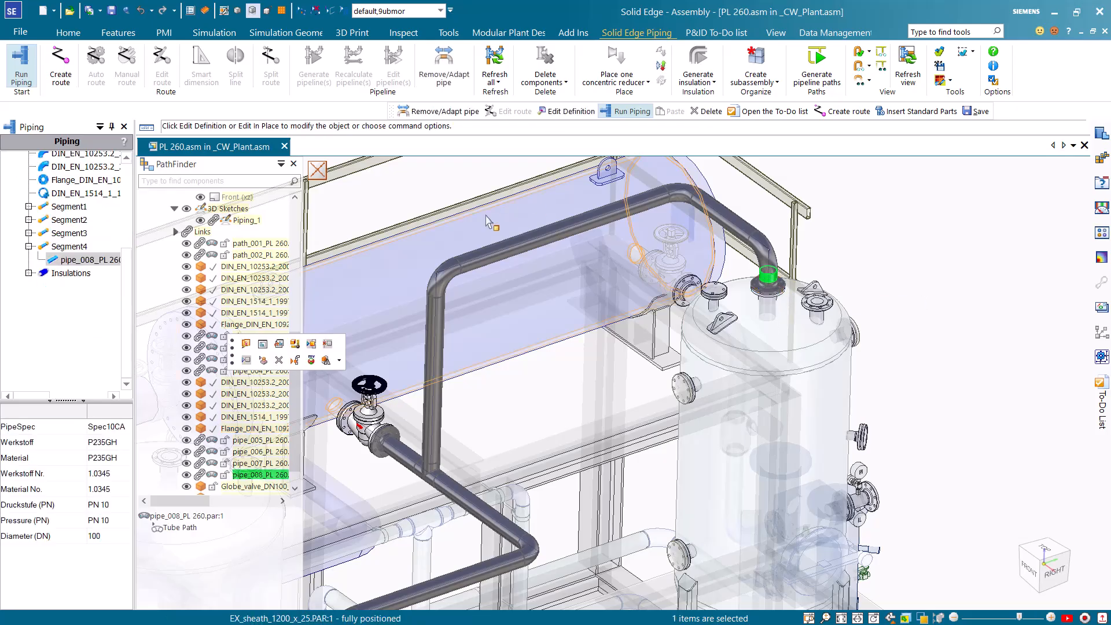
left_click(443, 77)
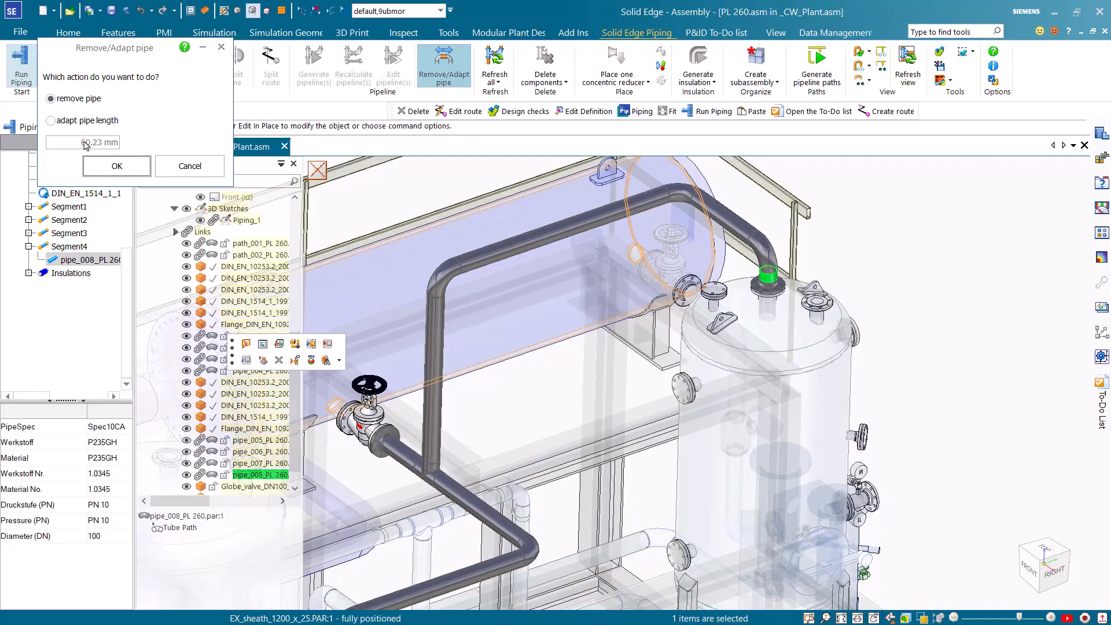
left_click(105, 168)
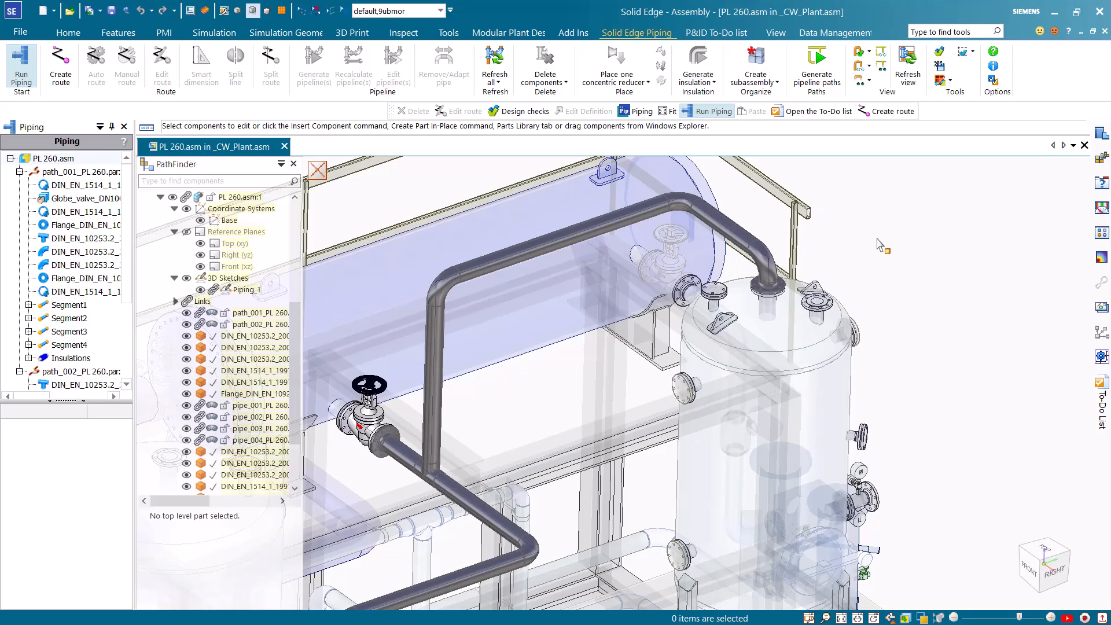
Run the design check with only the Size Assembly check active, excluding the CSInfo and Flow direction checks
scroll(860, 287, "down", 5)
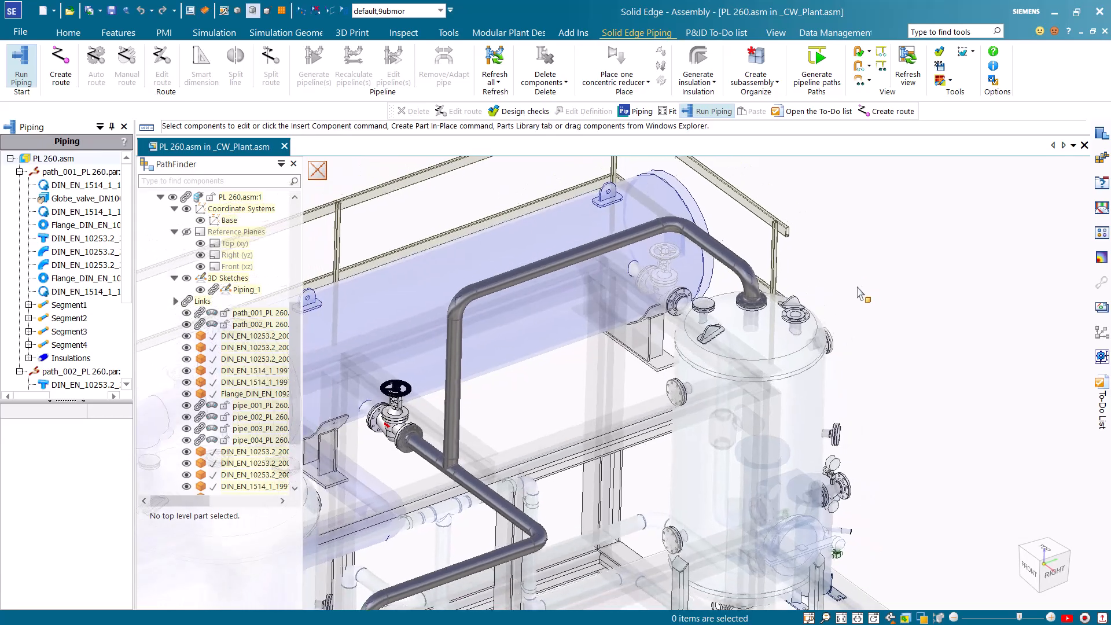
scroll(860, 294, "down", 3)
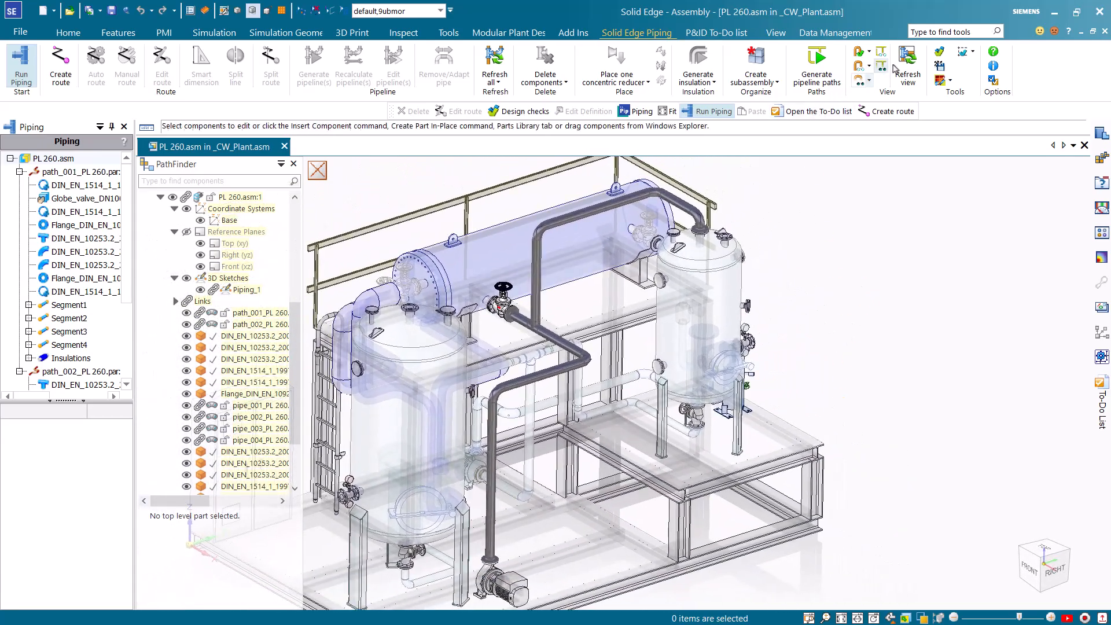
left_click(940, 54)
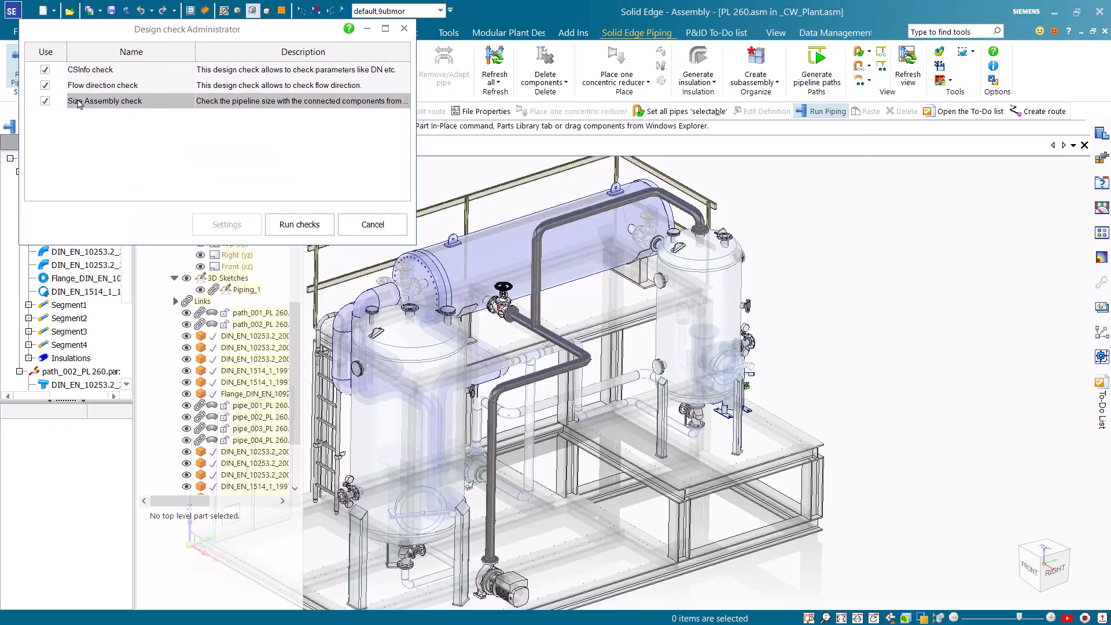
left_click(45, 85)
left_click(45, 69)
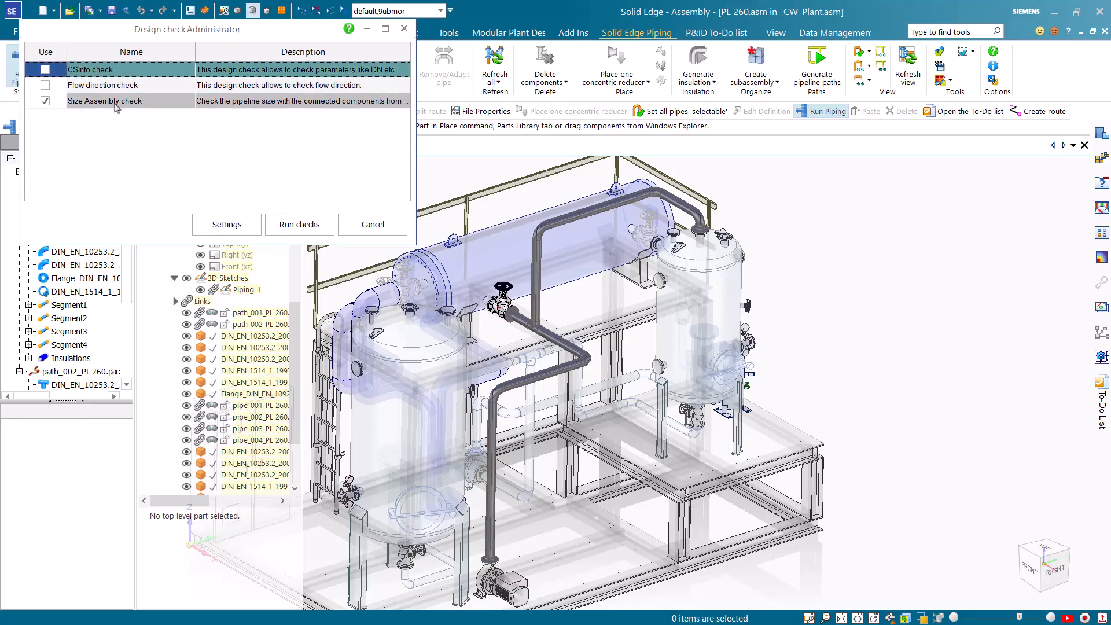
left_click(199, 225)
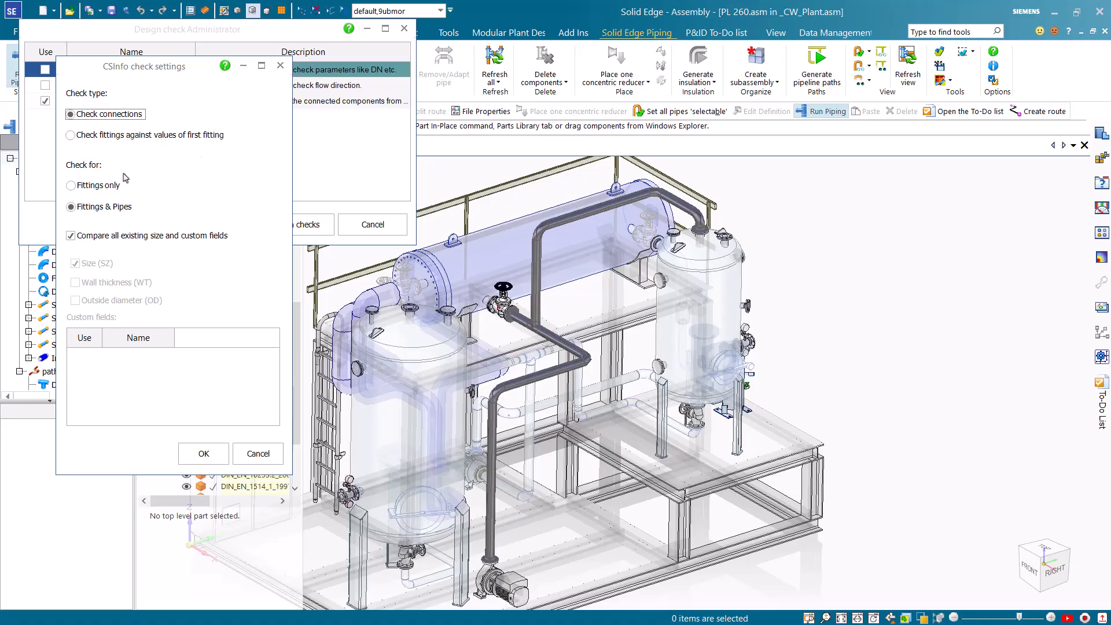
left_click(280, 65)
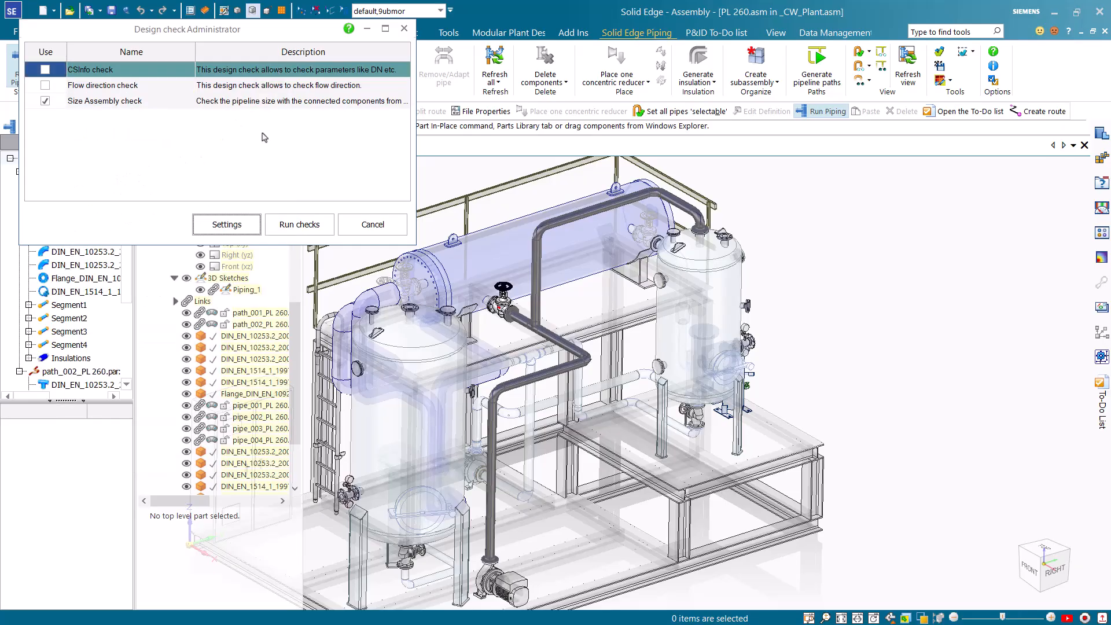
left_click(299, 225)
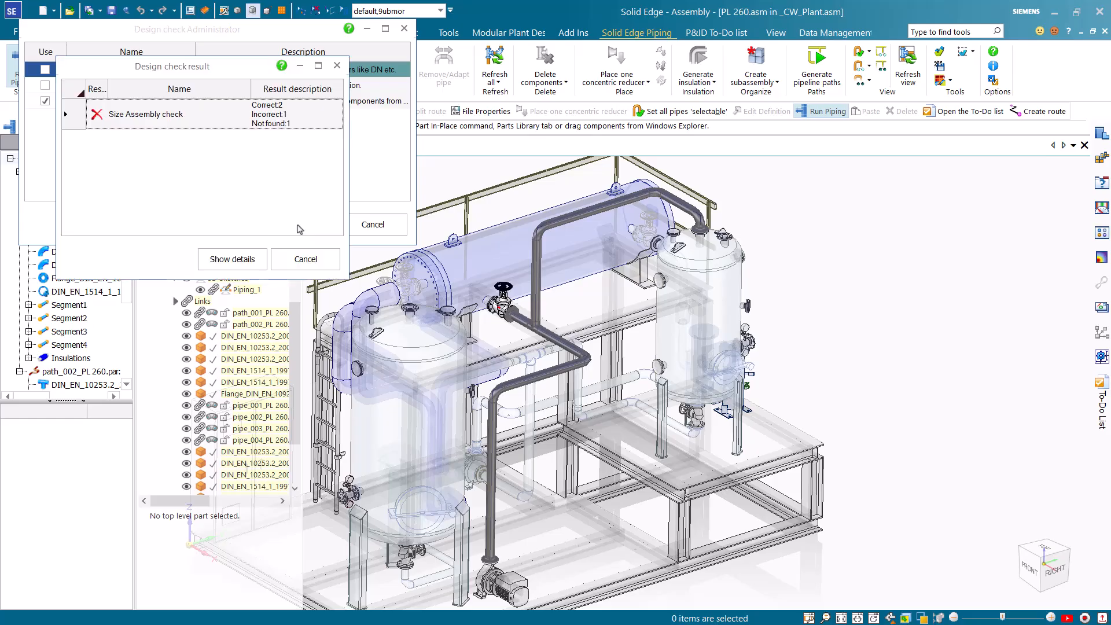
Examine the Size Assembly check details, locate path_001's listed pump and gasket in the model, and close the design checks
left_click(250, 118)
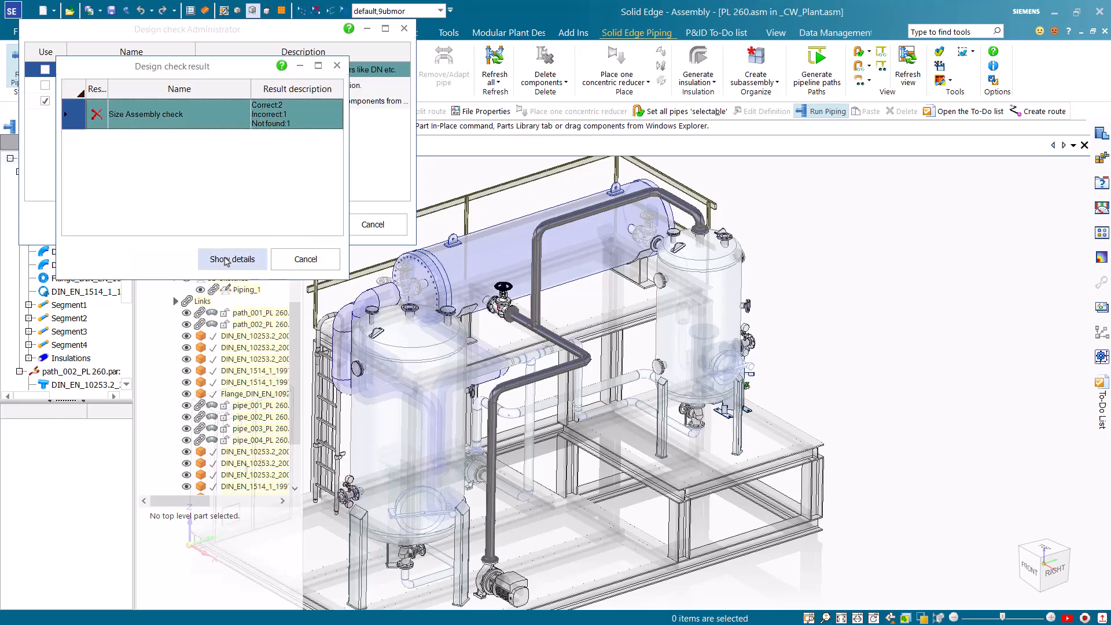
left_click(227, 256)
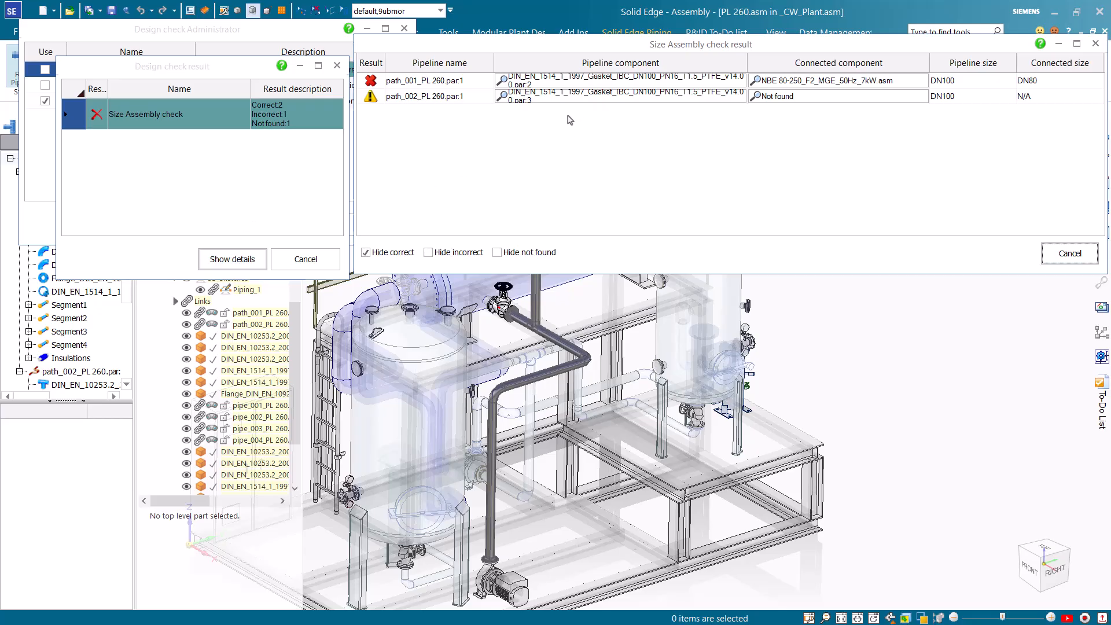
left_click(970, 82)
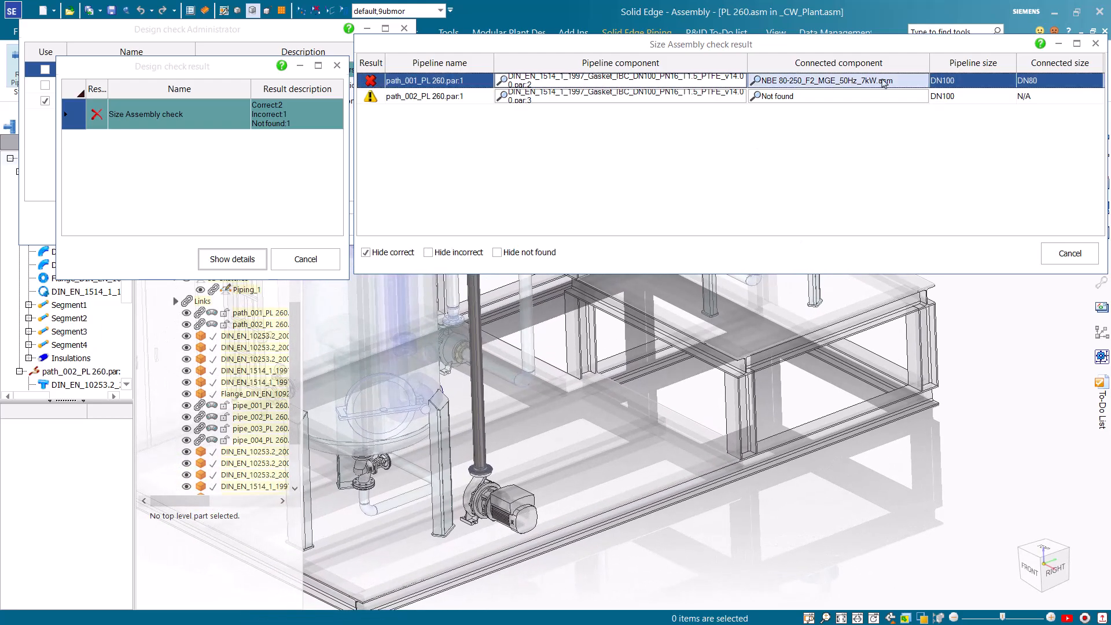
left_click(884, 81)
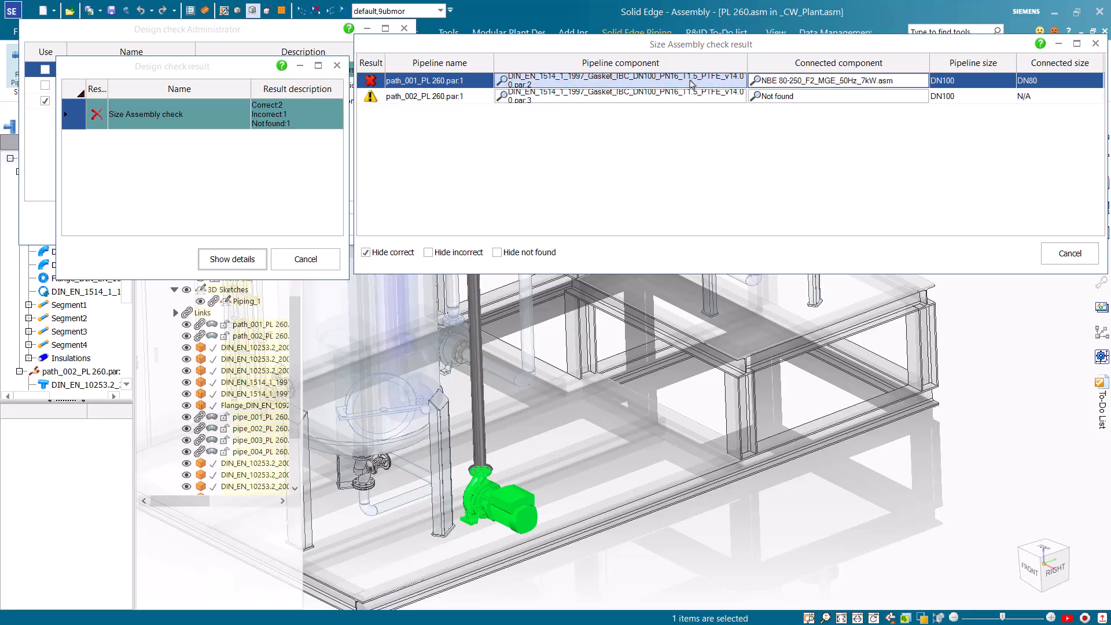
left_click(692, 83)
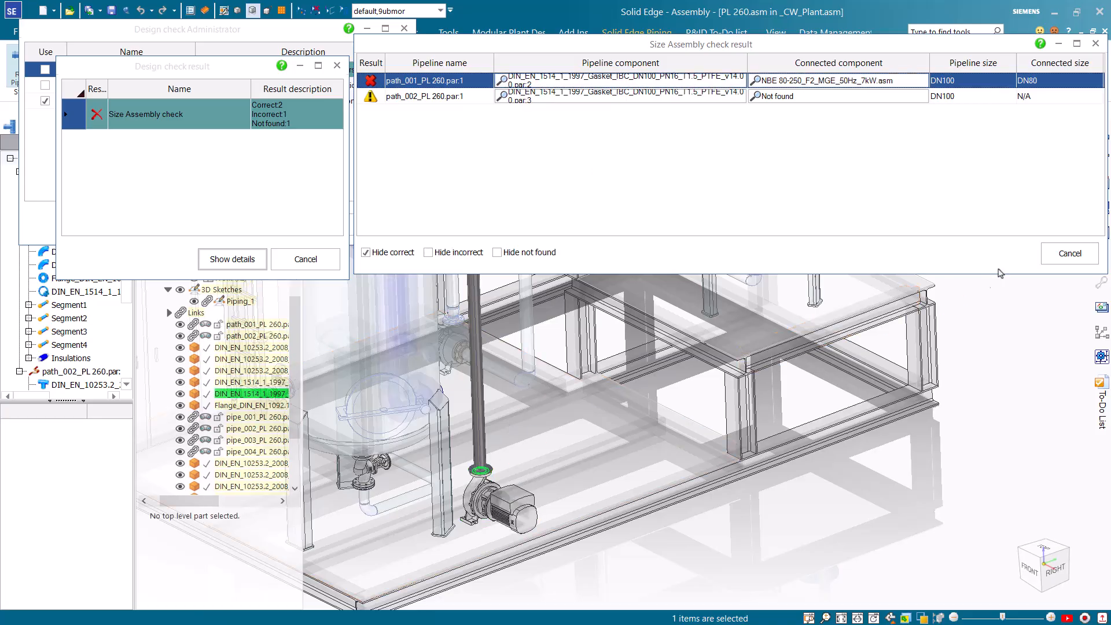
left_click(1058, 253)
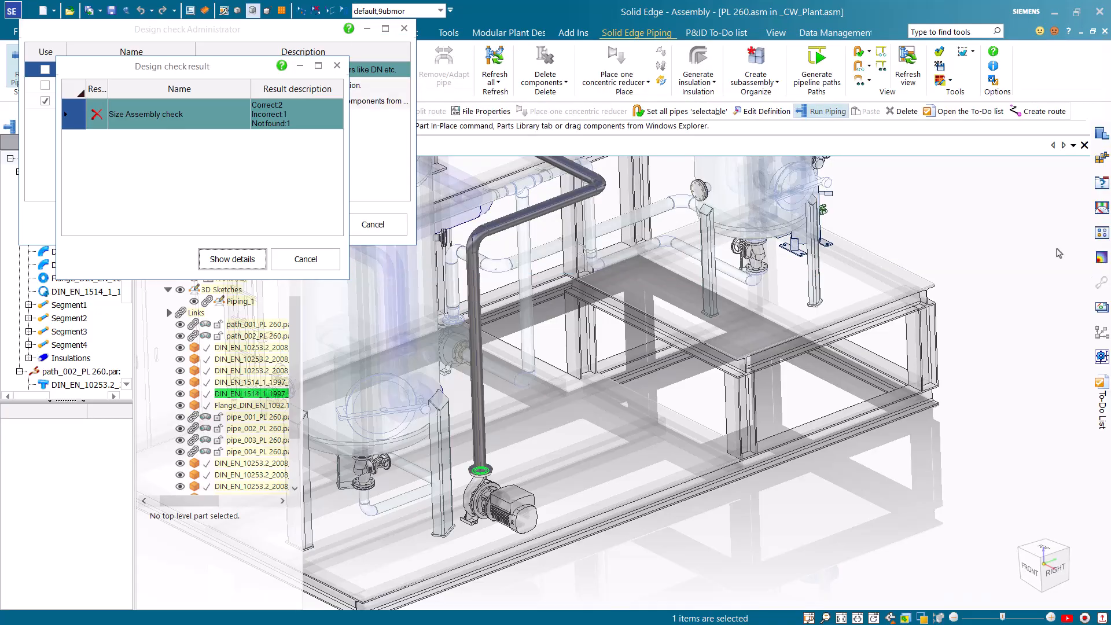
scroll(576, 607, "up", 4)
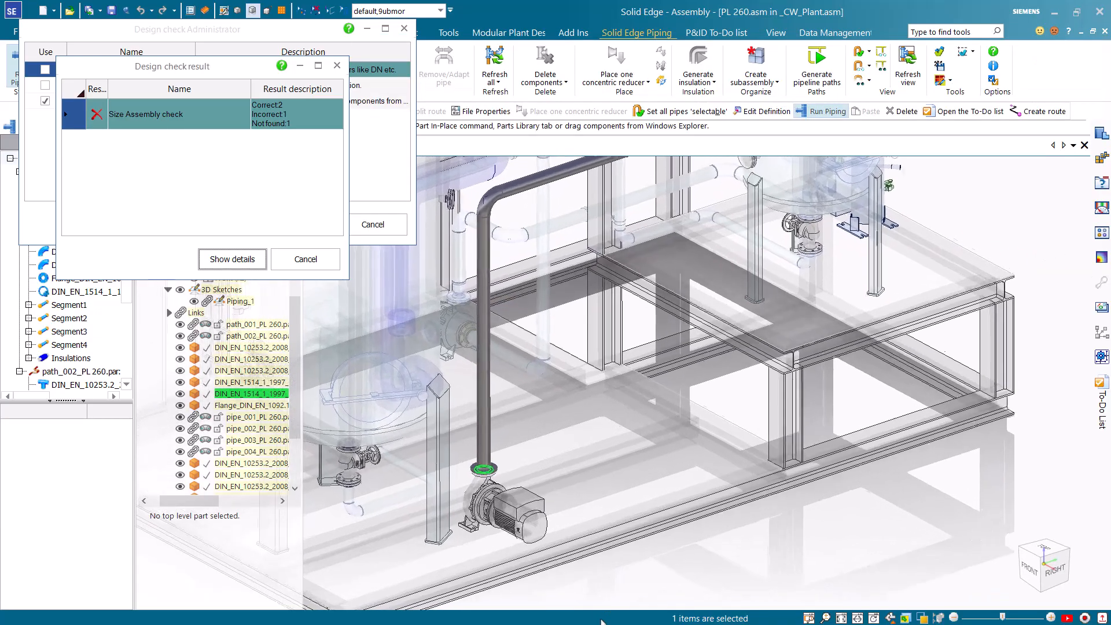
scroll(576, 606, "up", 3)
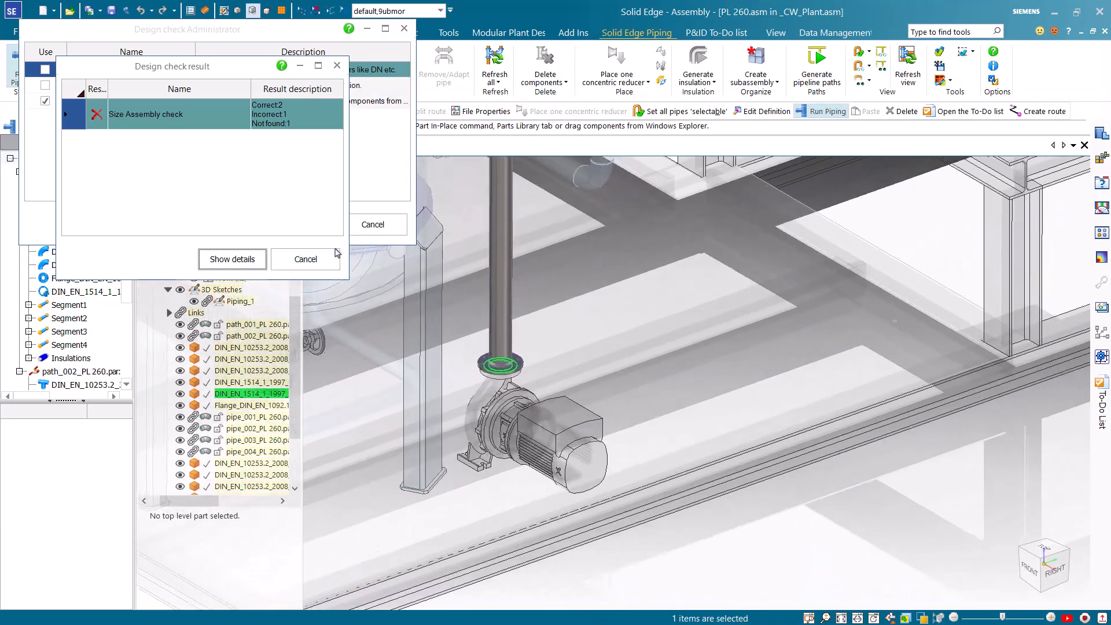
left_click(317, 262)
left_click(377, 224)
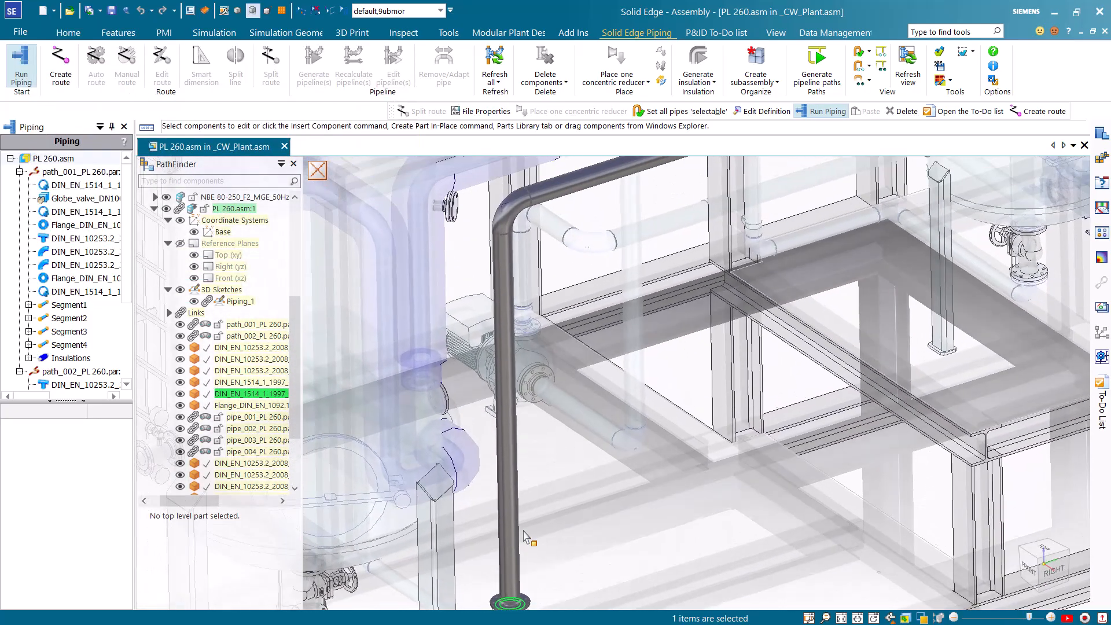
Split the route of path_001 at OUTPUT_POINT_2 of the 90° elbow above the pump
left_click(76, 172)
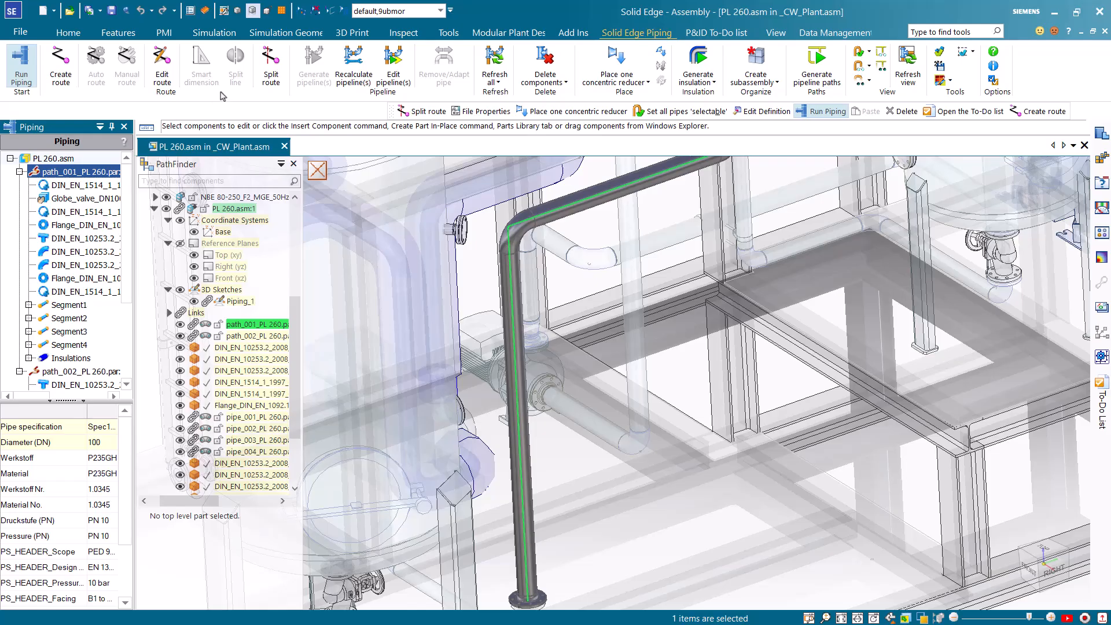
left_click(270, 74)
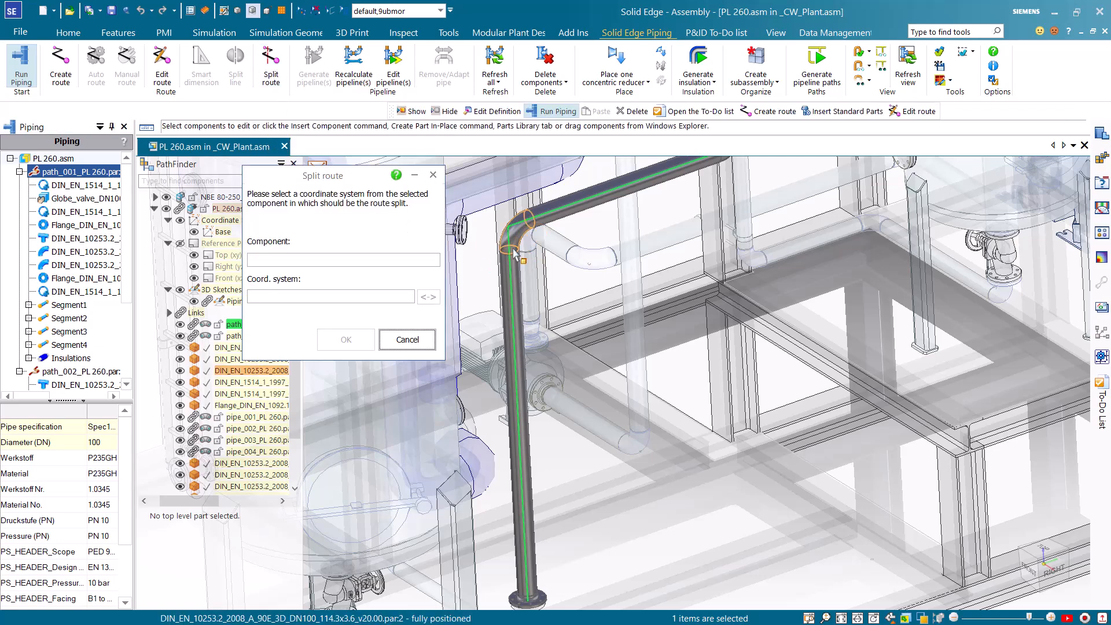
left_click(532, 251)
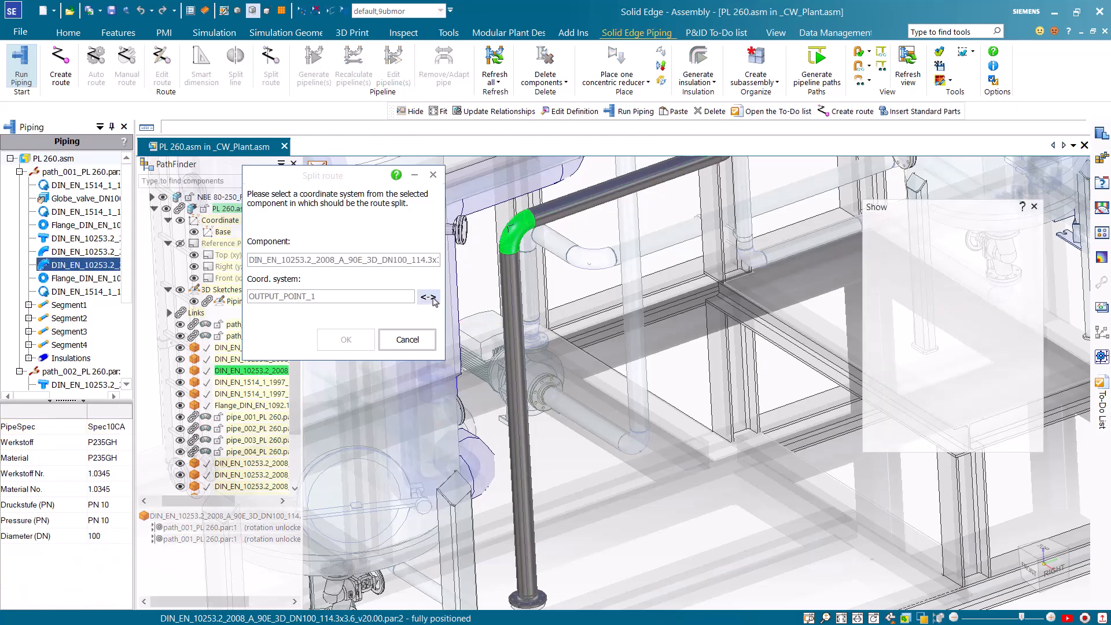
left_click(429, 297)
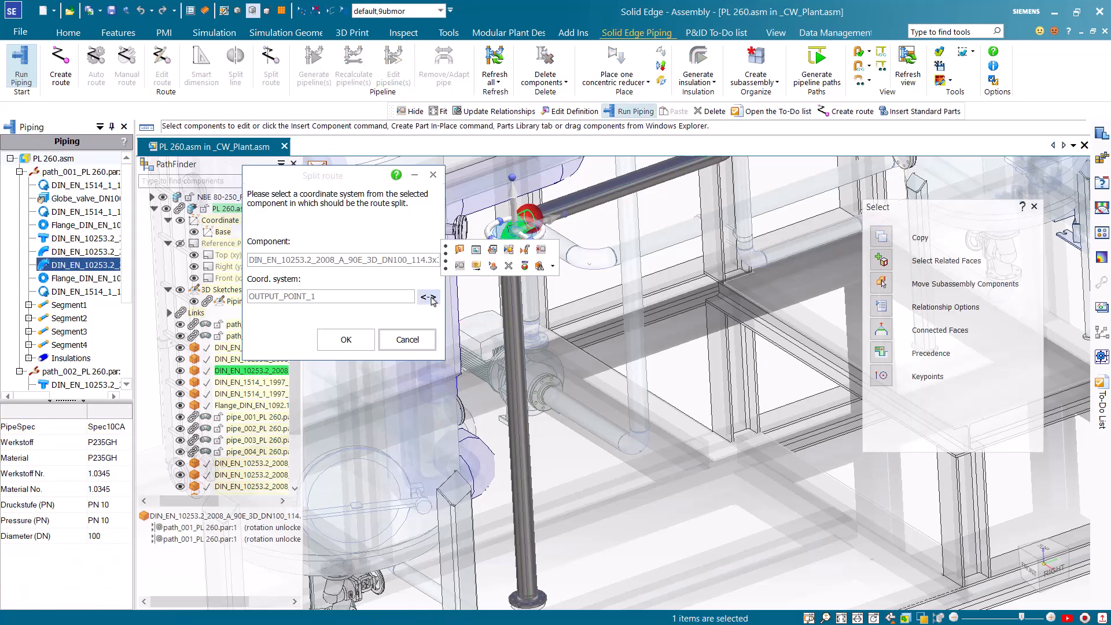
left_click(429, 298)
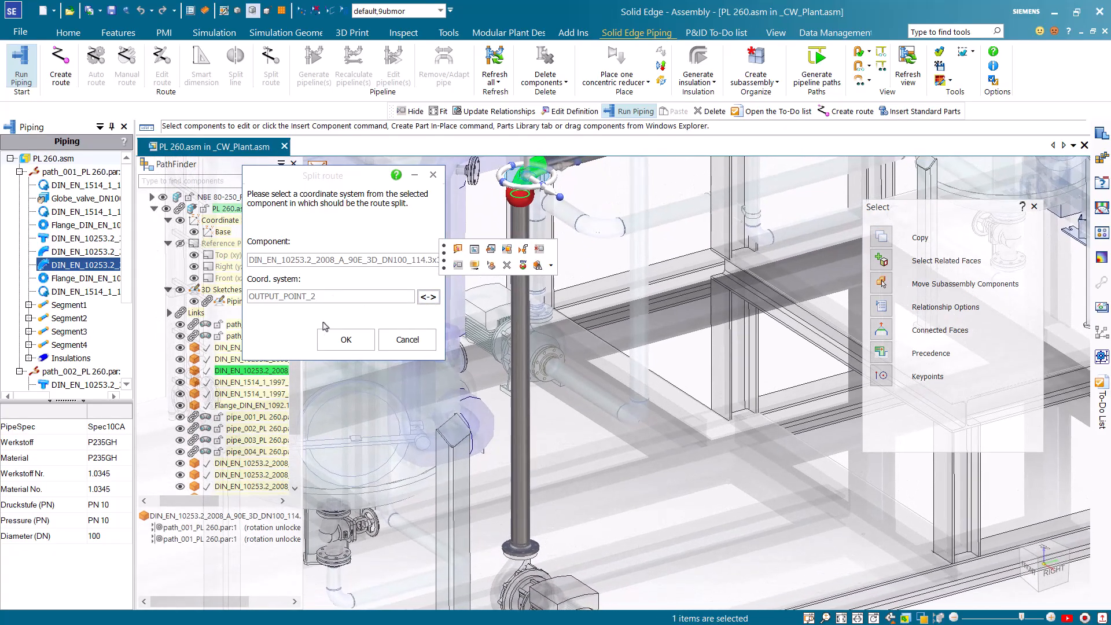
left_click(346, 339)
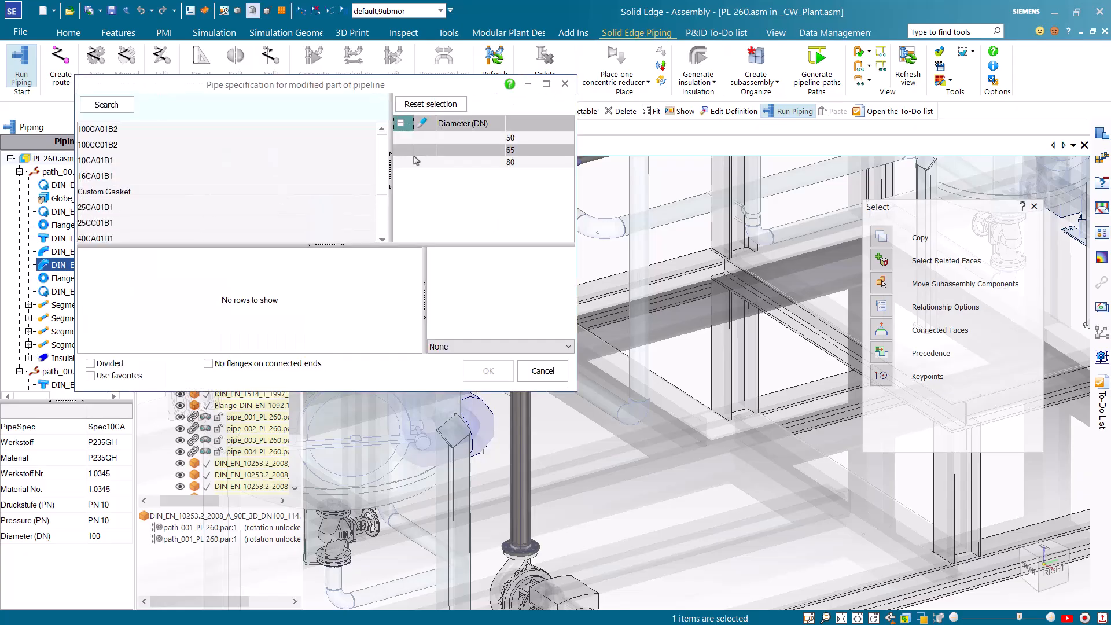
Assign pipe specification Spec10CA with diameter DN 80 to the modified part of the pipeline
left_click_drag(382, 154, 372, 209)
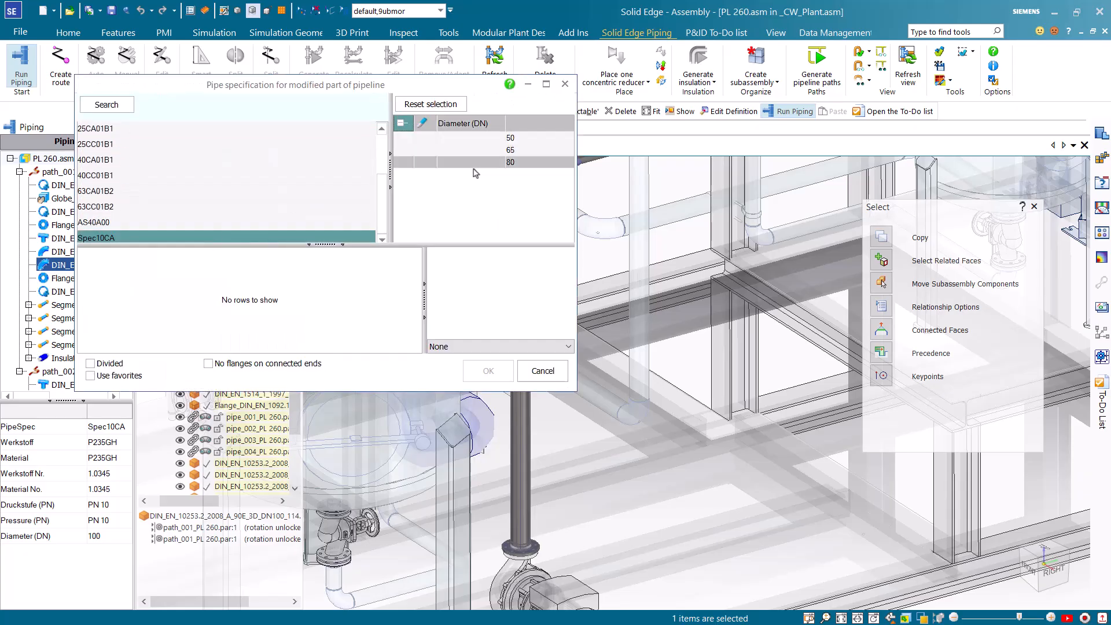
left_click(515, 163)
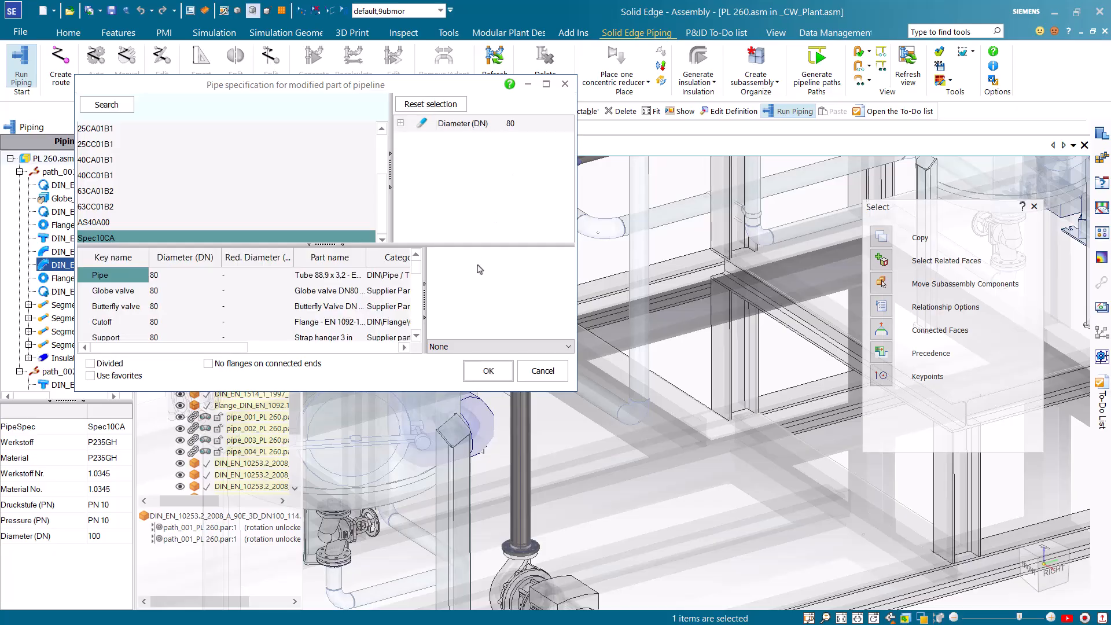
left_click(487, 370)
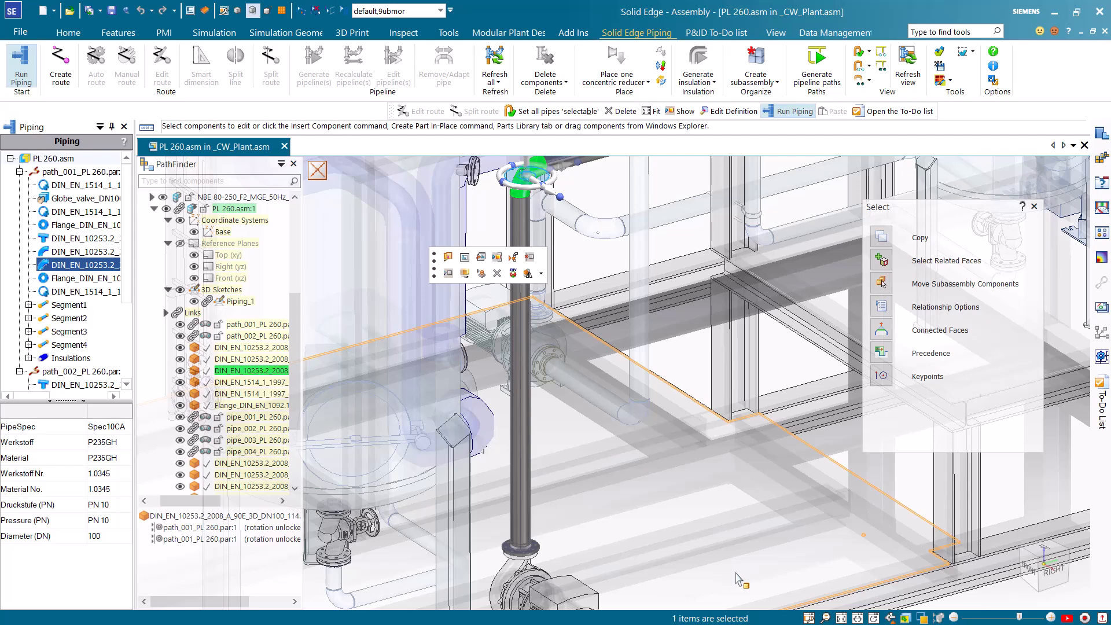
key("Escape")
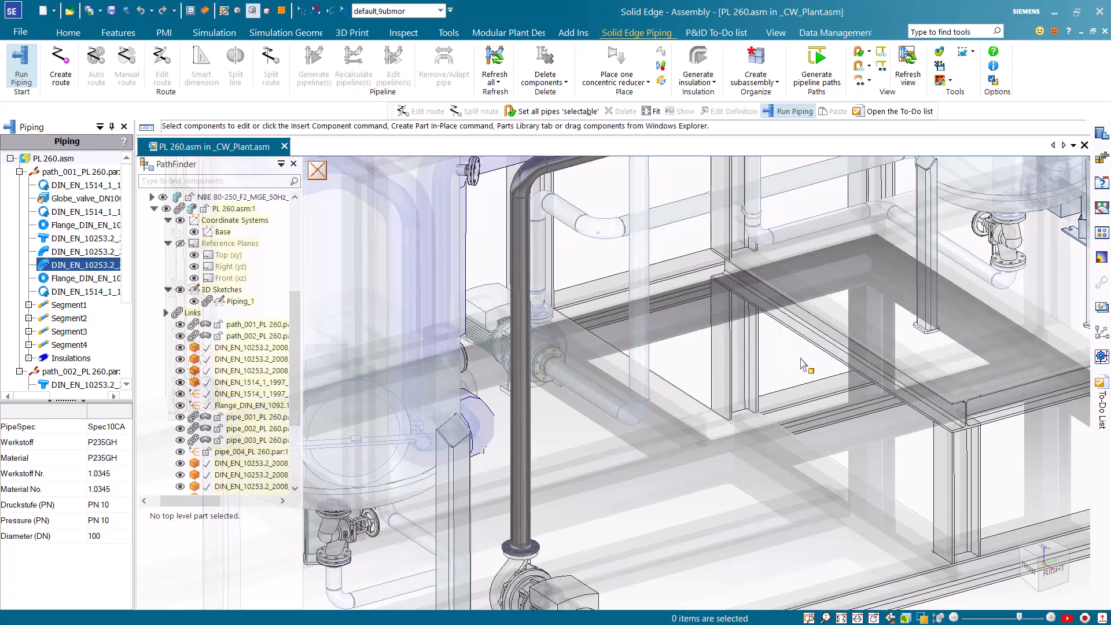
scroll(771, 370, "up", 4)
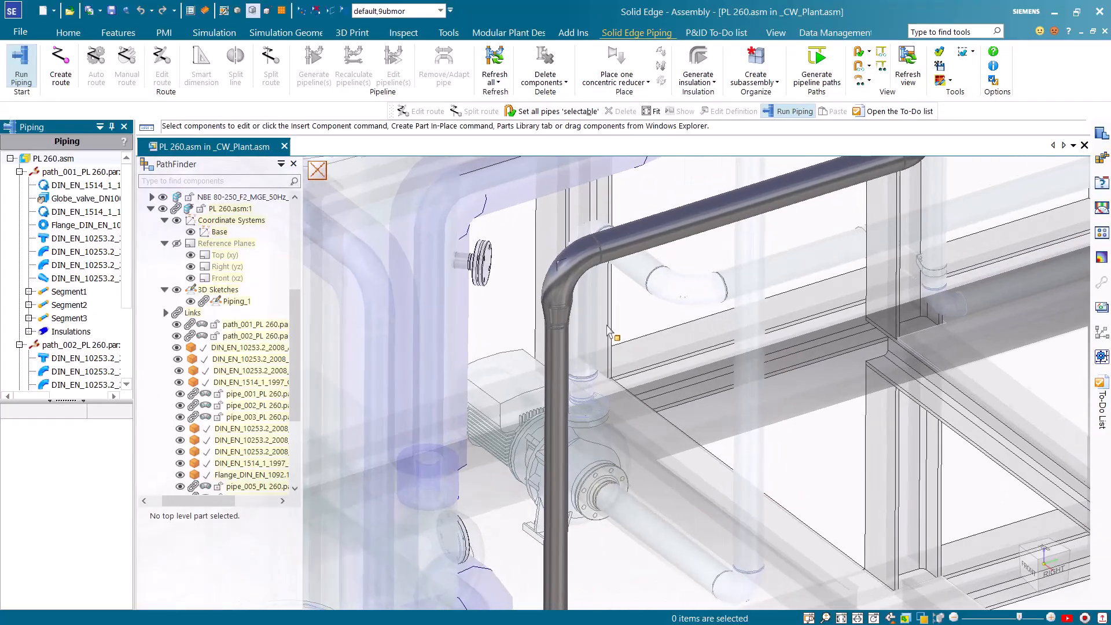
scroll(608, 324, "up", 3)
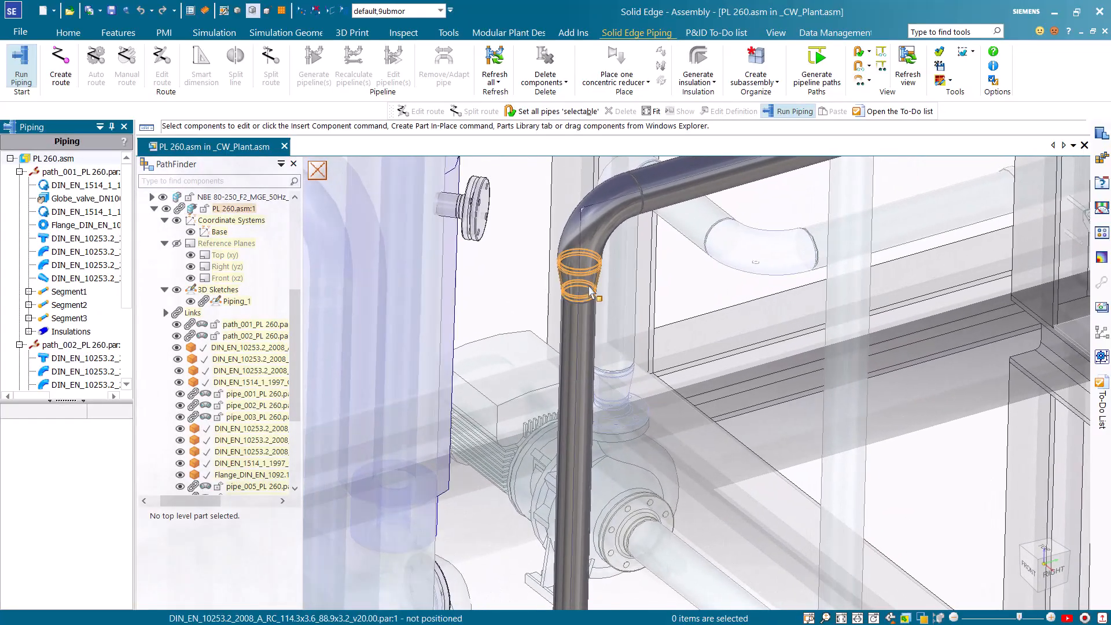
scroll(604, 361, "down", 4)
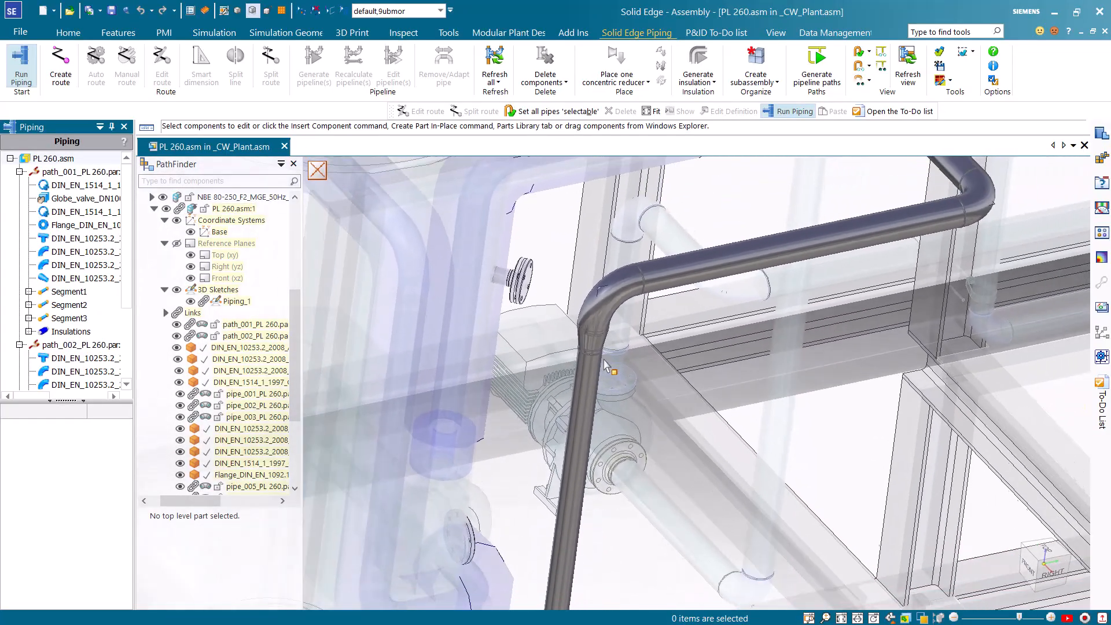
scroll(605, 363, "down", 5)
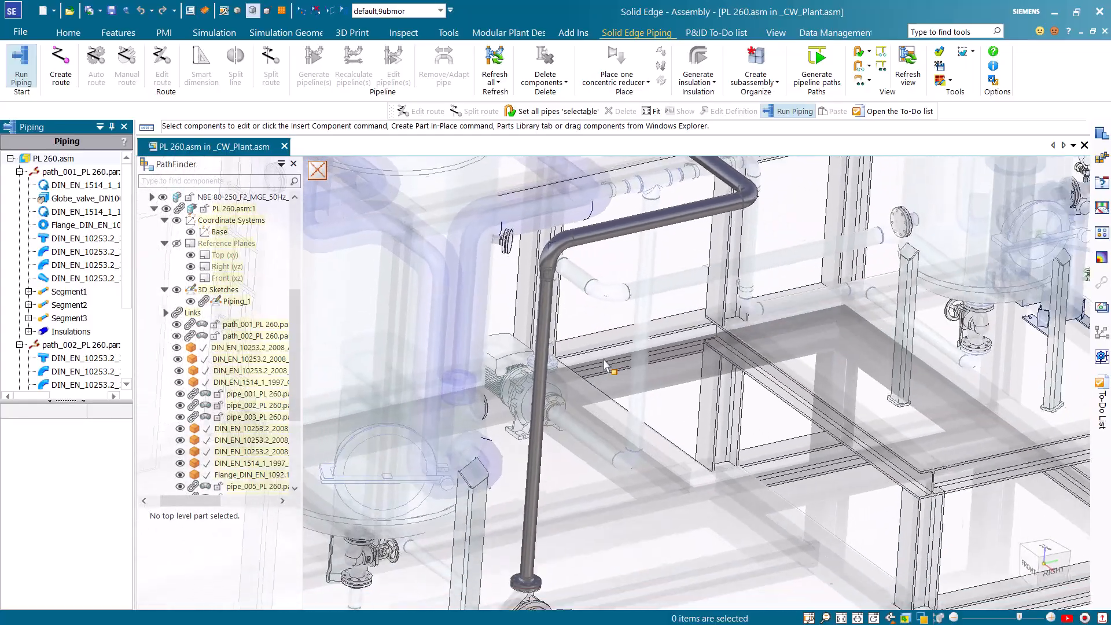
scroll(604, 365, "down", 4)
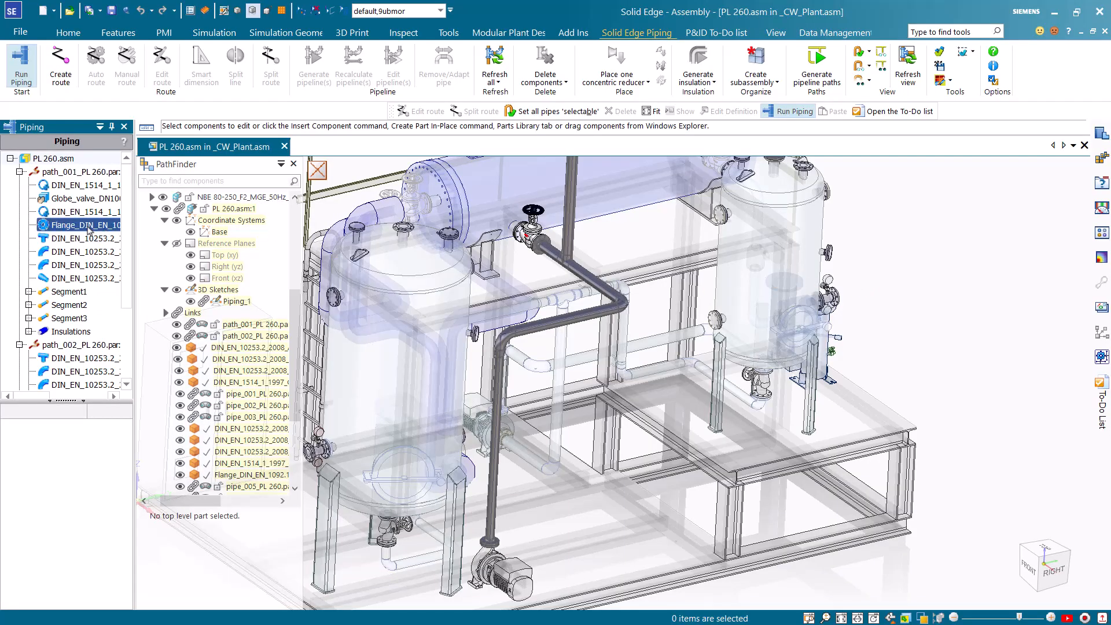
Examine the properties of the first gasket in path_001, including its bolt, washer and nut items
left_click(81, 186)
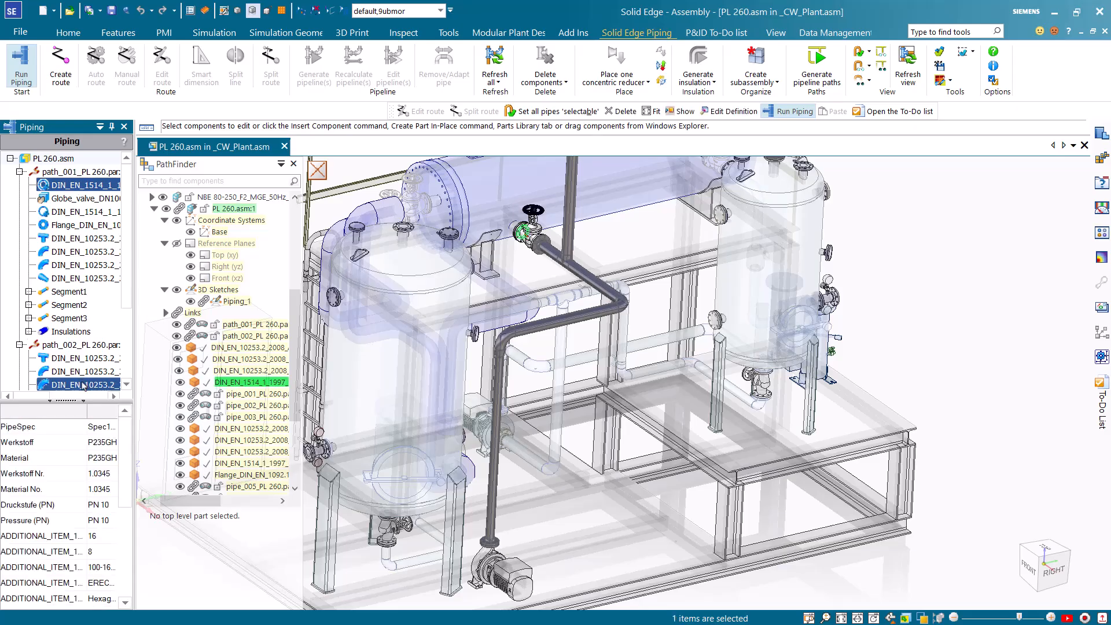
left_click_drag(134, 341, 156, 342)
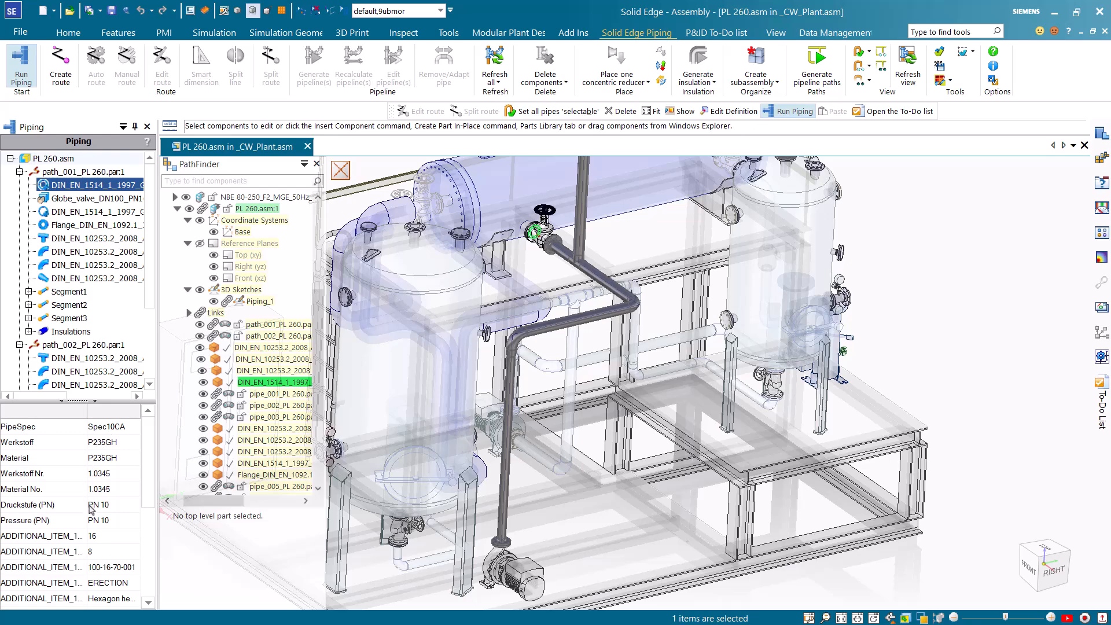
scroll(85, 541, "down", 1)
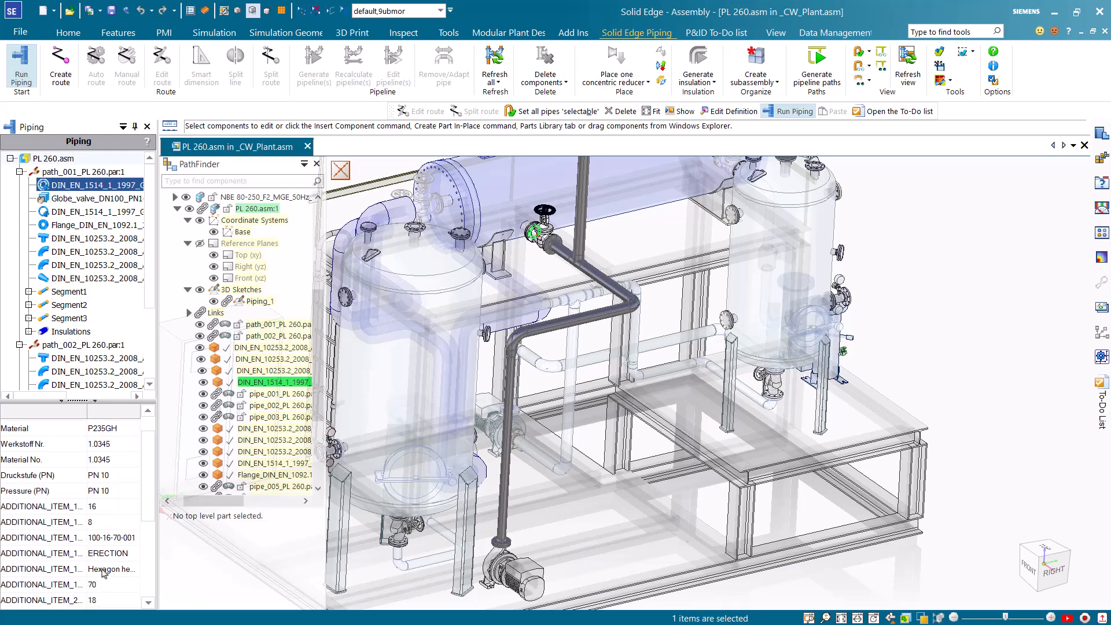
scroll(102, 567, "down", 4)
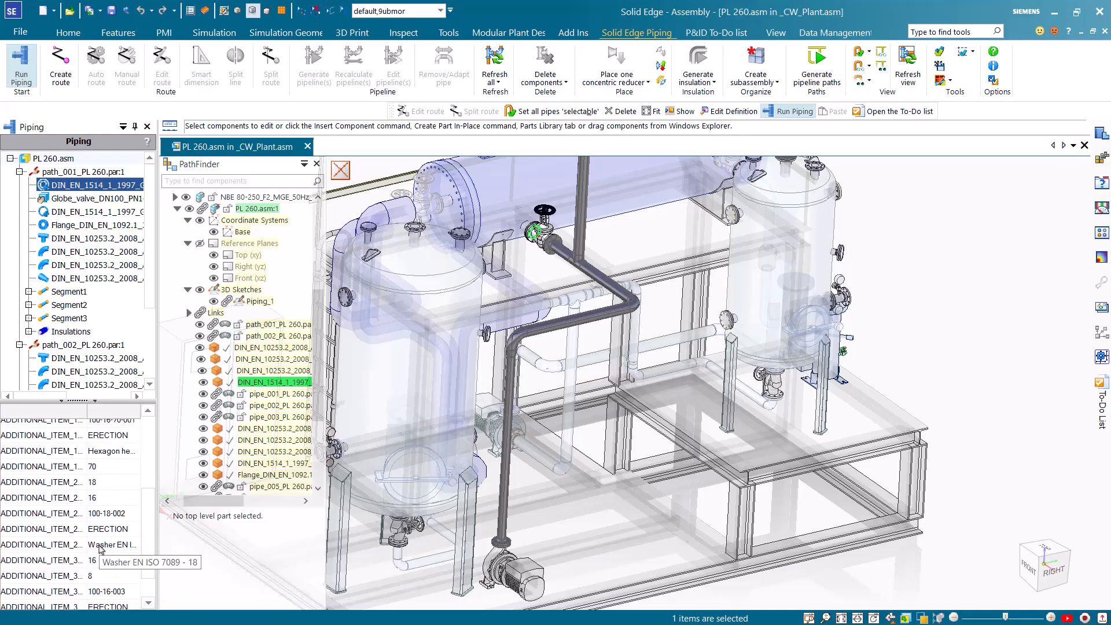
scroll(102, 551, "down", 1)
left_click_drag(87, 411, 115, 412)
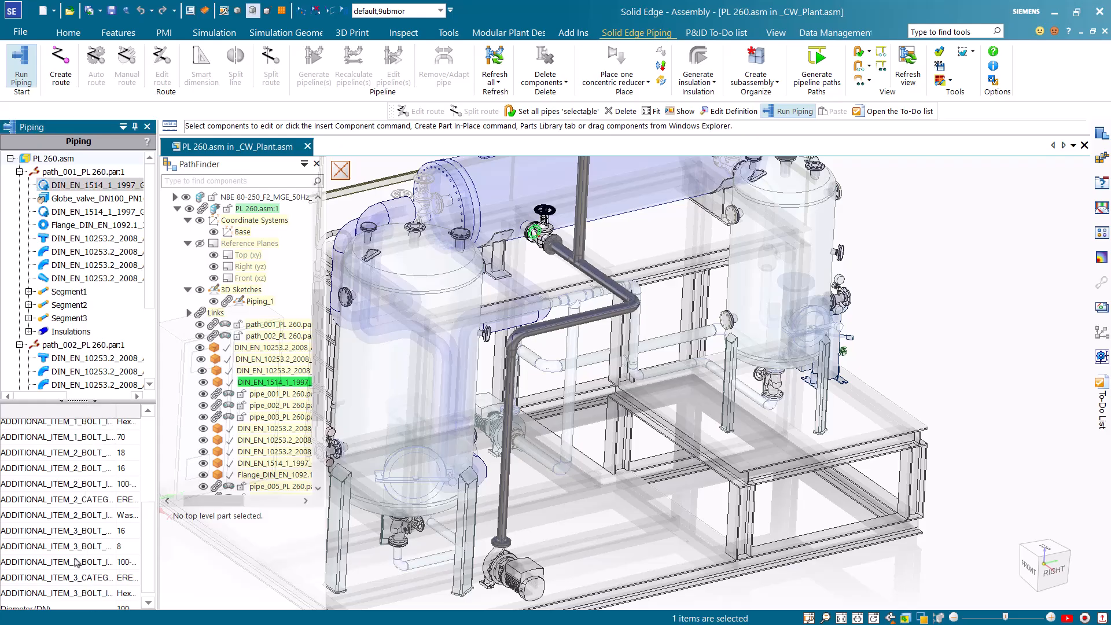
Check the properties of the globe valve, the flange, the second gasket and the tee in path_001
left_click(87, 198)
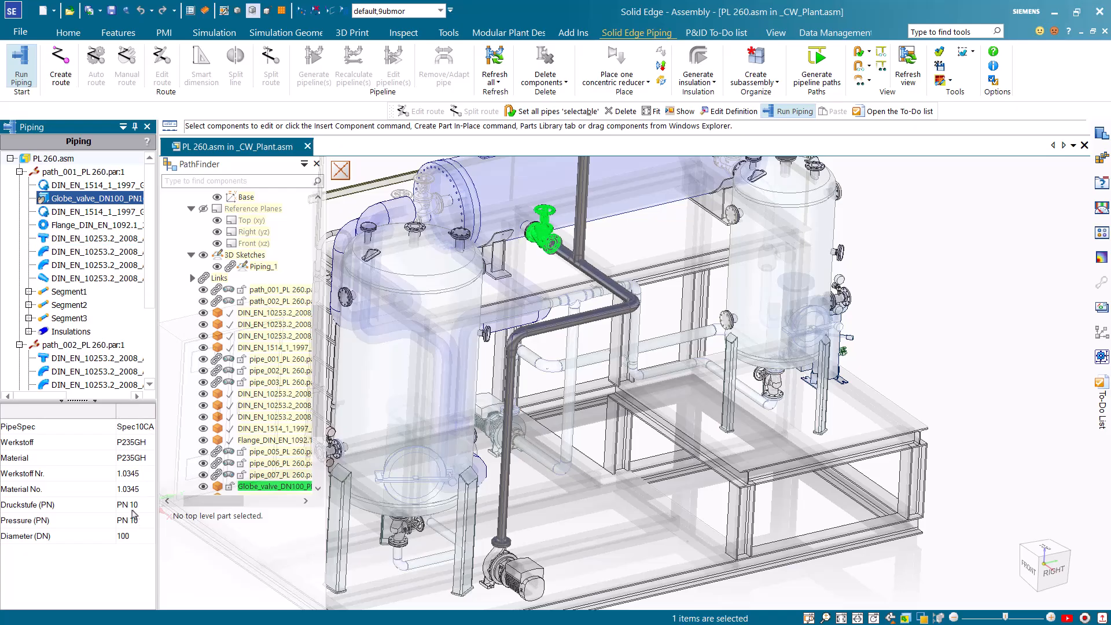
left_click(102, 225)
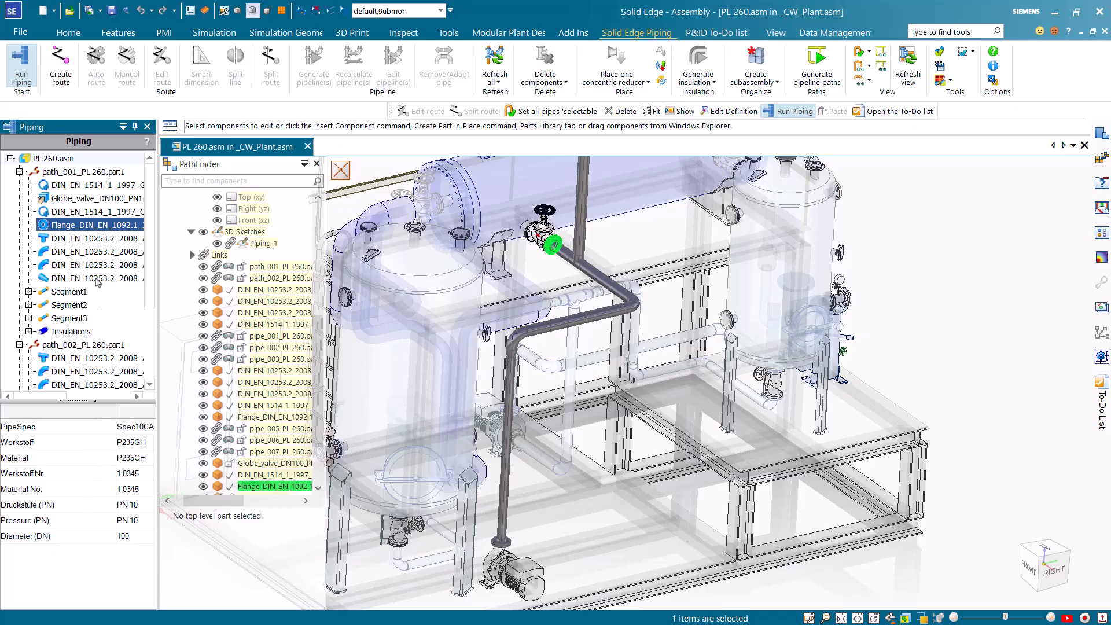
left_click(97, 213)
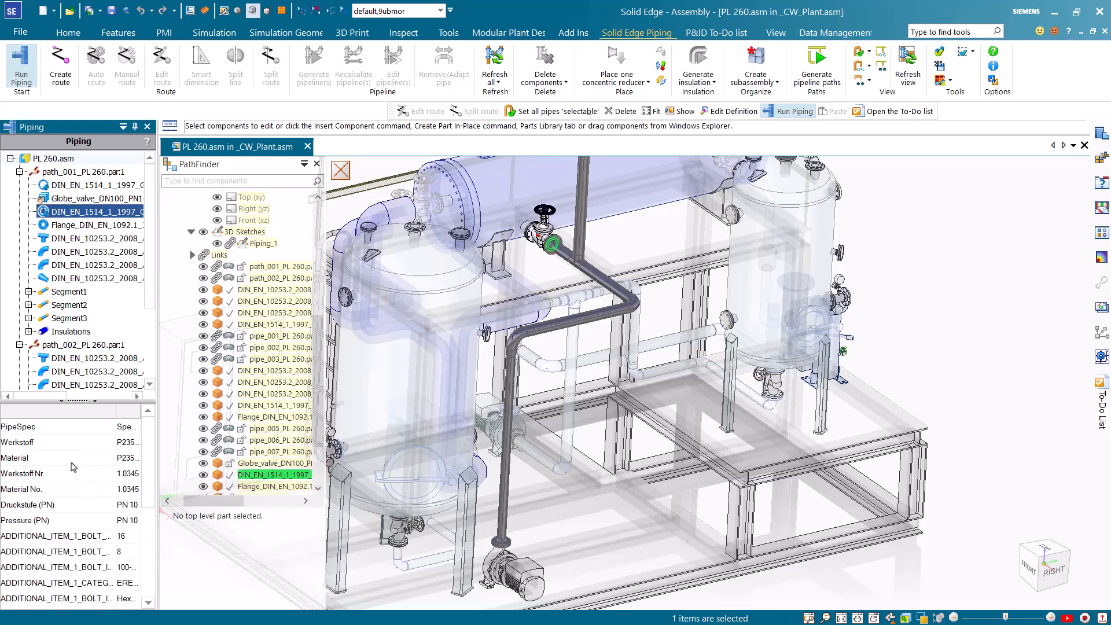
scroll(72, 480, "down", 3)
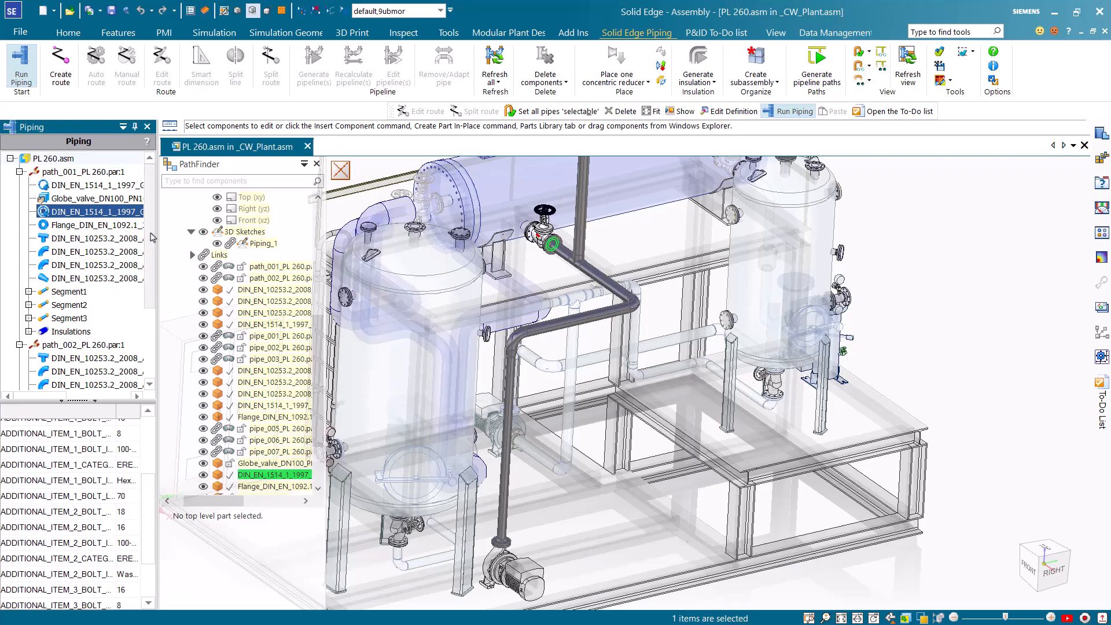
left_click(144, 238)
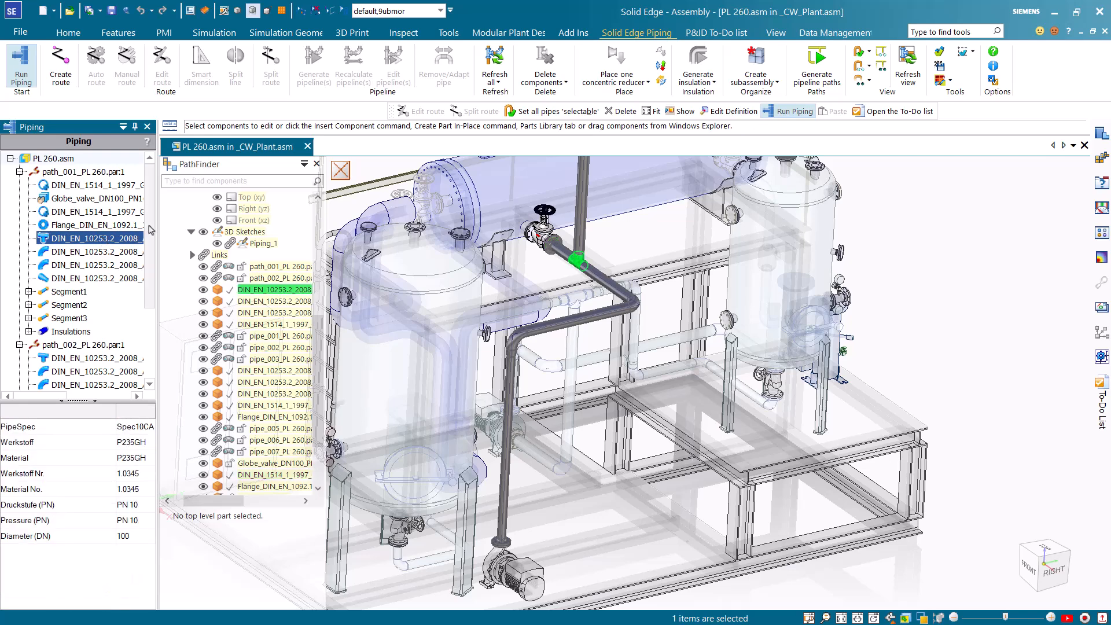
left_click(900, 302)
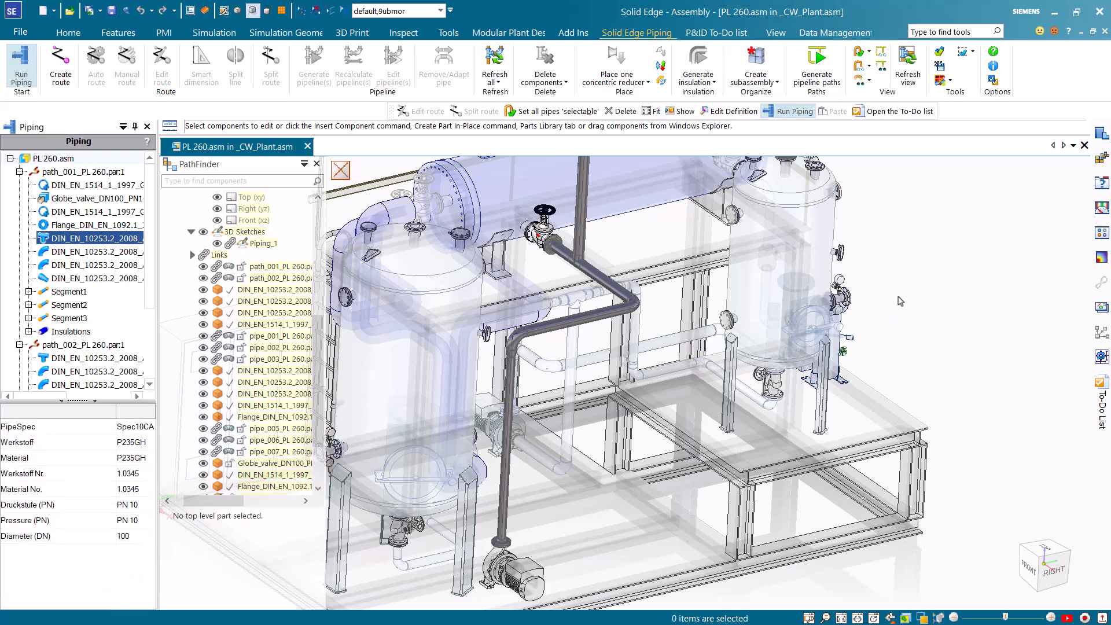
Return to the plant assembly, open PL 260.asm in its own window while saving its changes, and display the pipeline
scroll(900, 301, "down", 5)
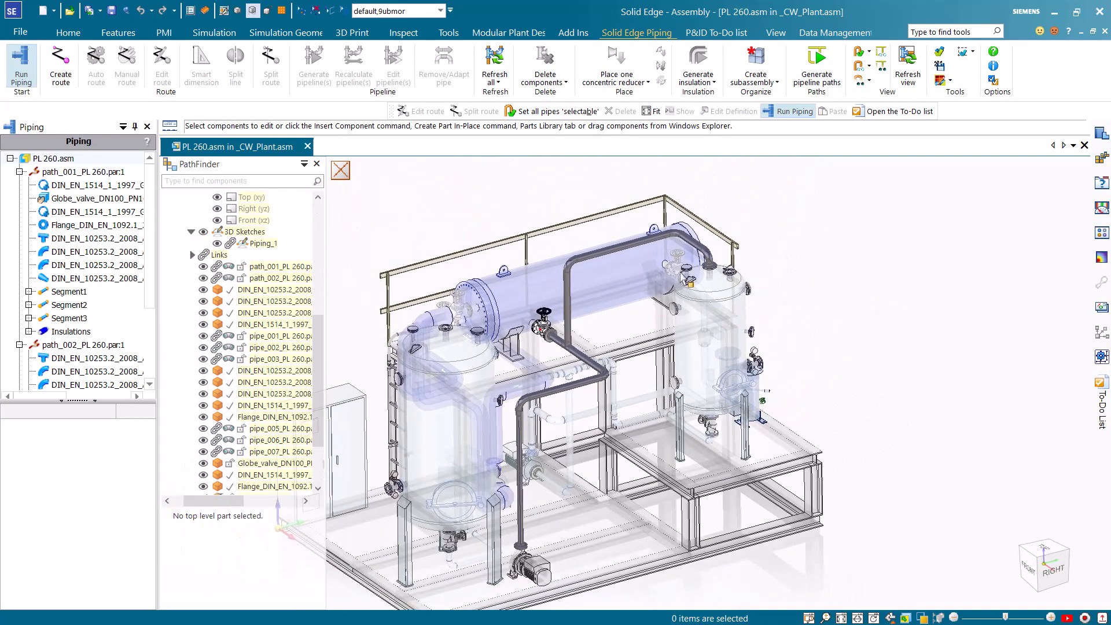
left_click(341, 170)
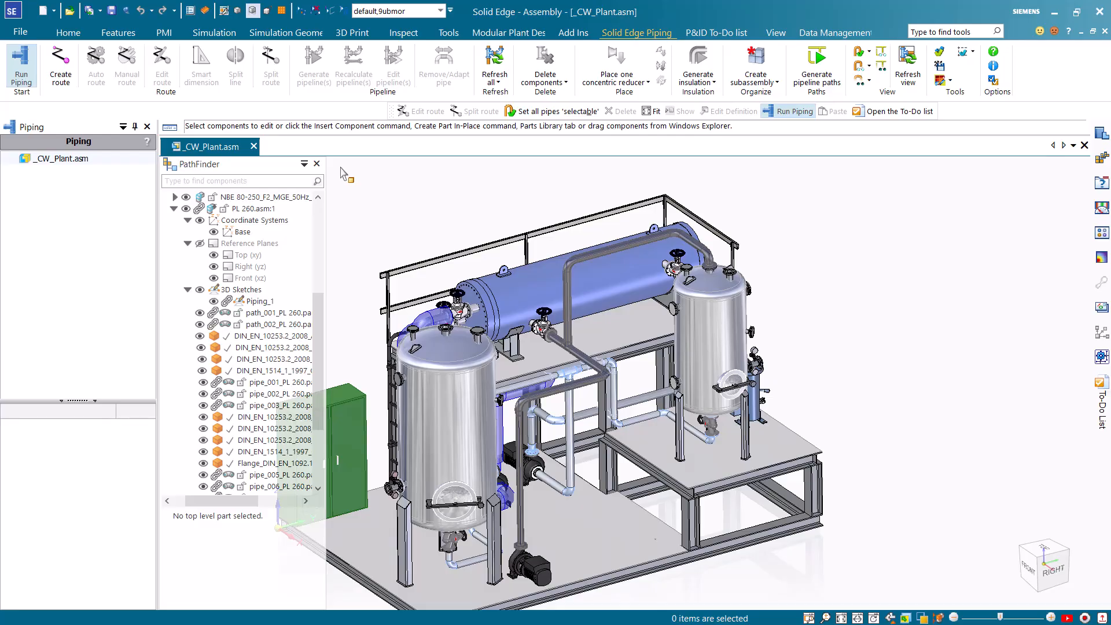
left_click(258, 209)
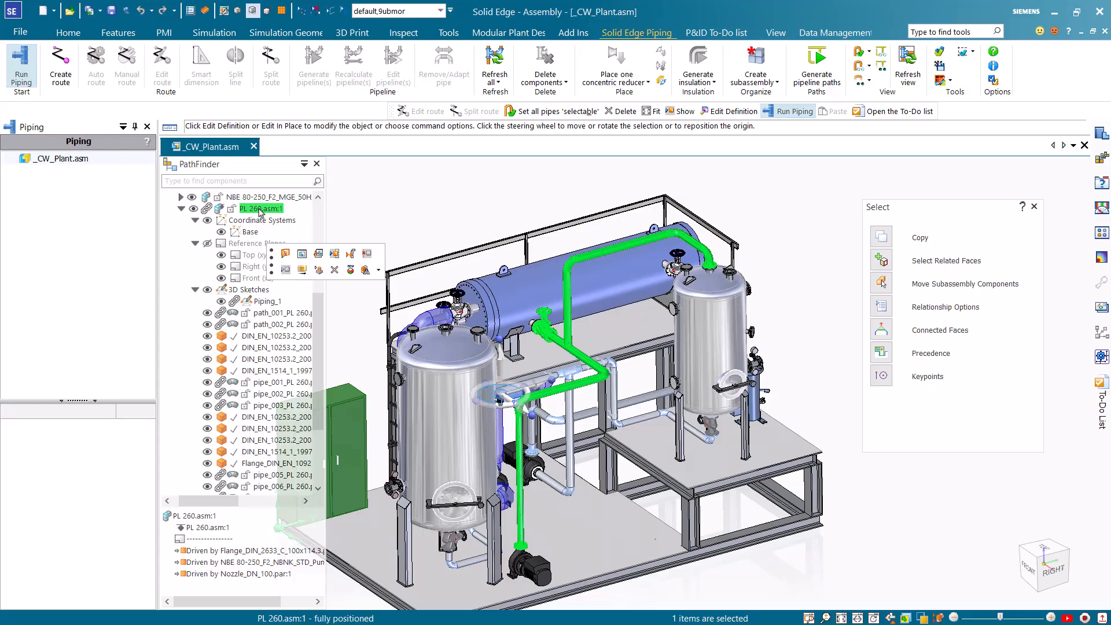
left_click(319, 254)
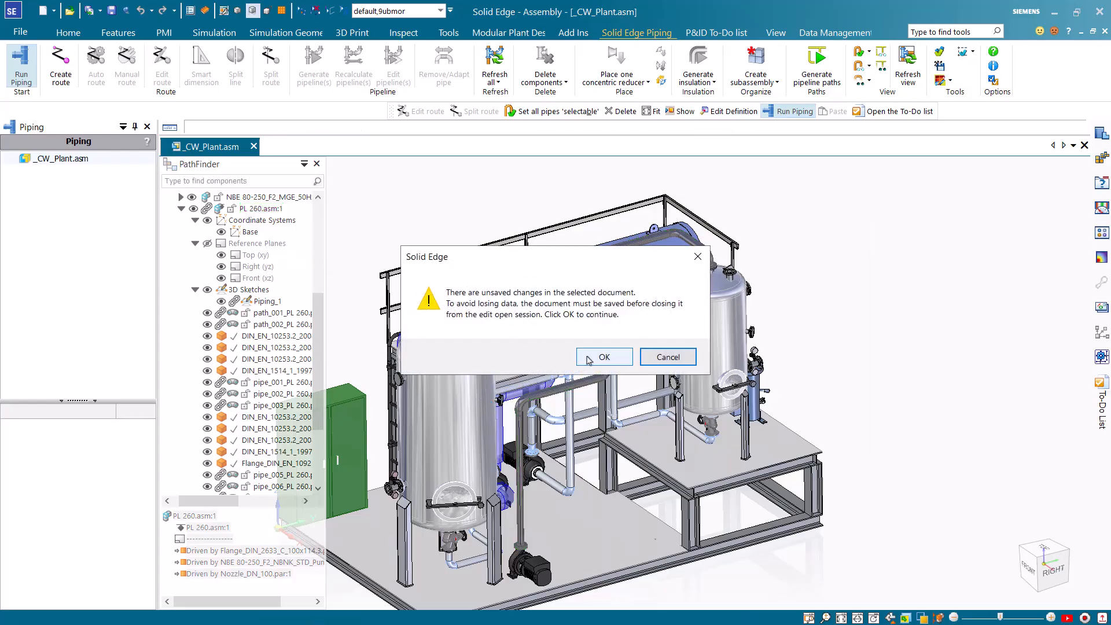
left_click(586, 358)
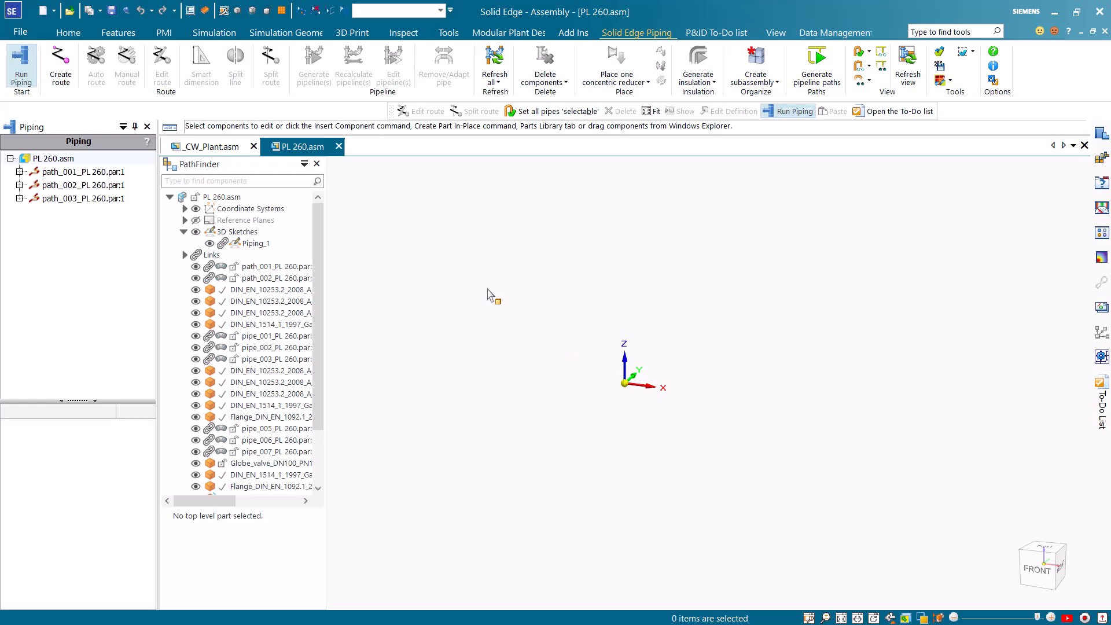
right_click(482, 279)
left_click(525, 319)
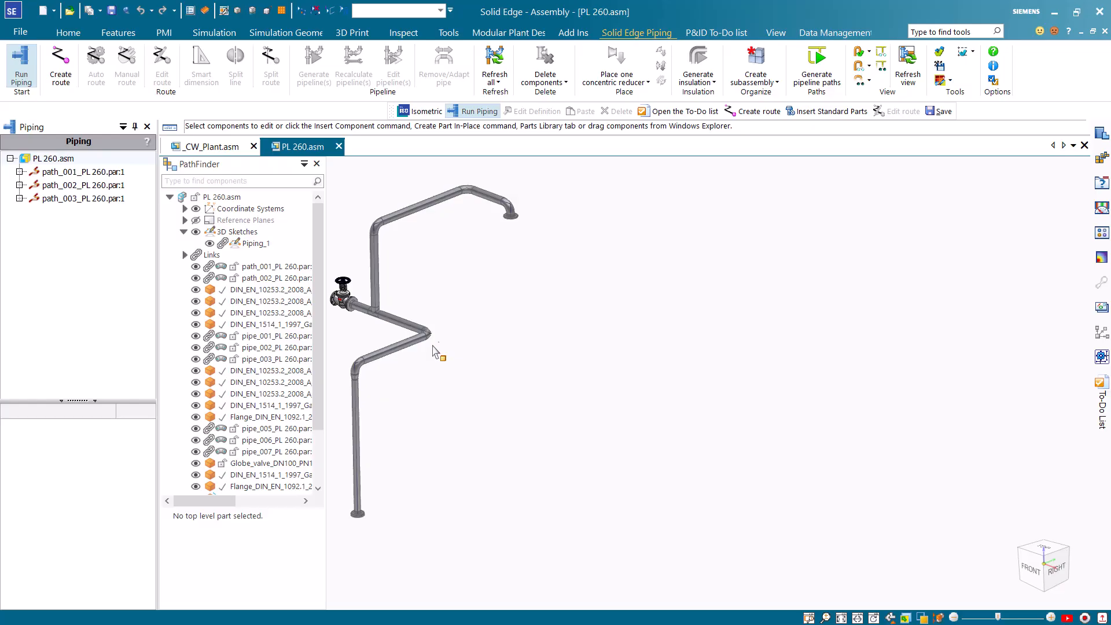
Start the Isometric command with PL 260.asm as the CAD assembly source and read its pipeline data for validation
left_click(472, 33)
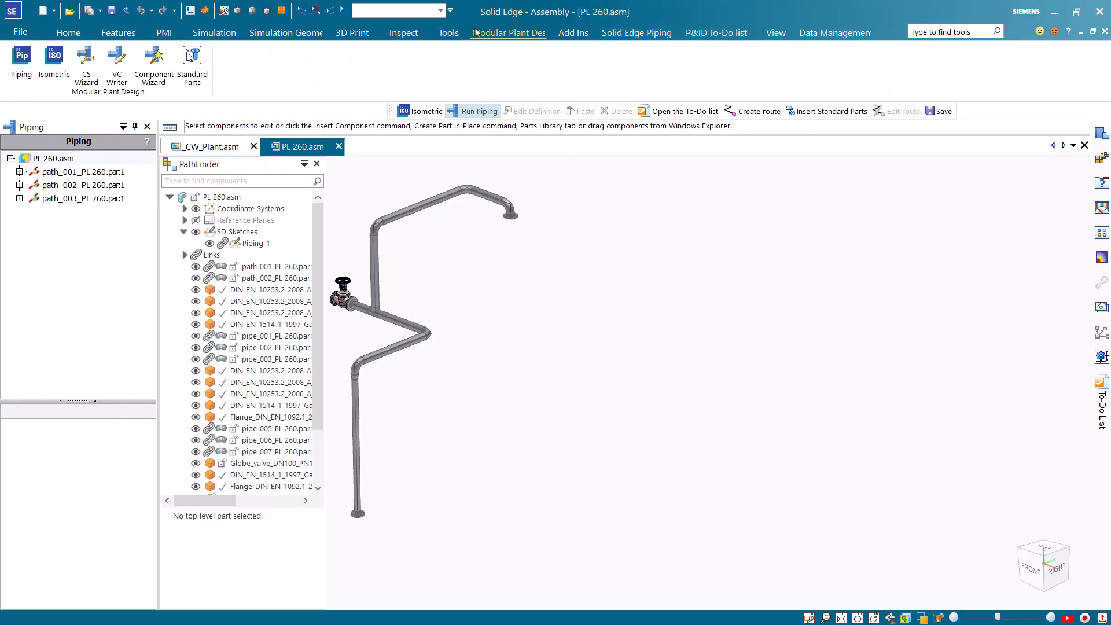
left_click(53, 68)
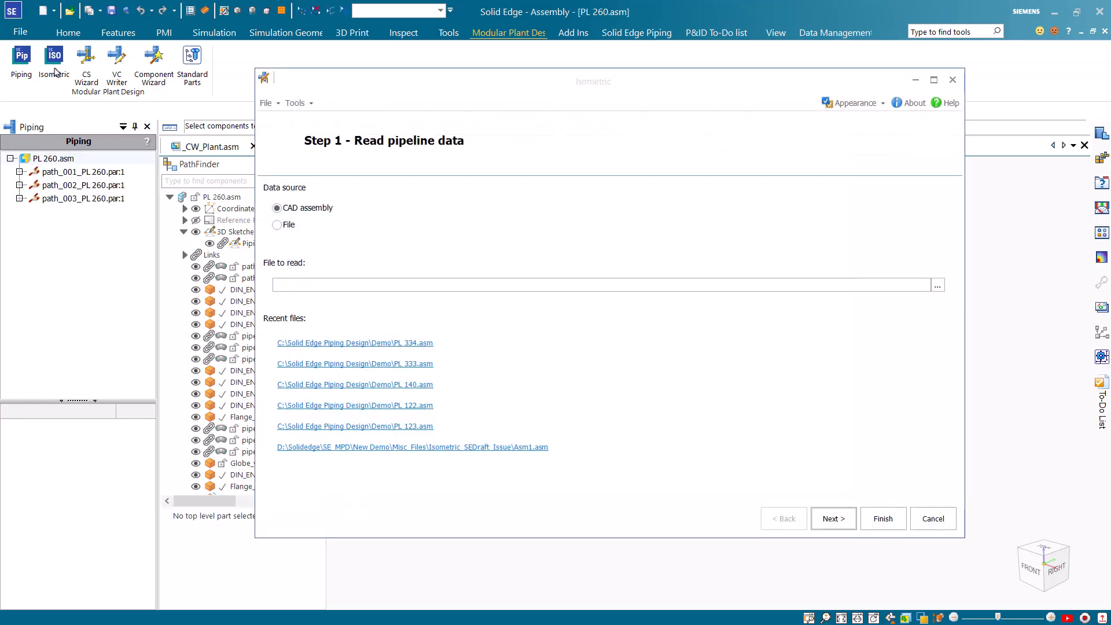
left_click_drag(397, 87, 537, 123)
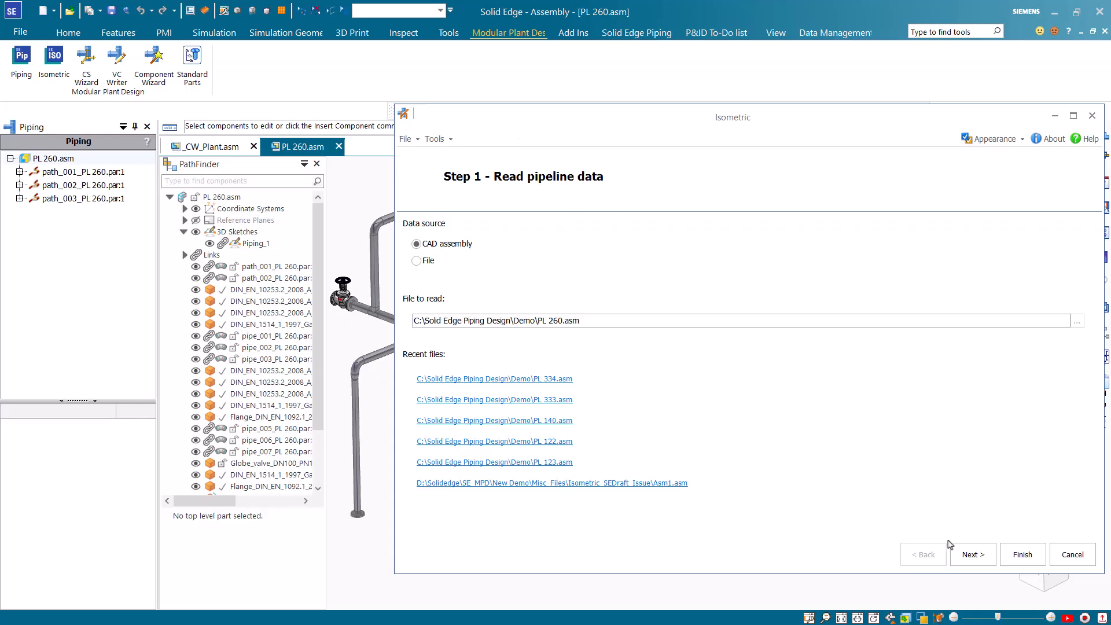
left_click(965, 549)
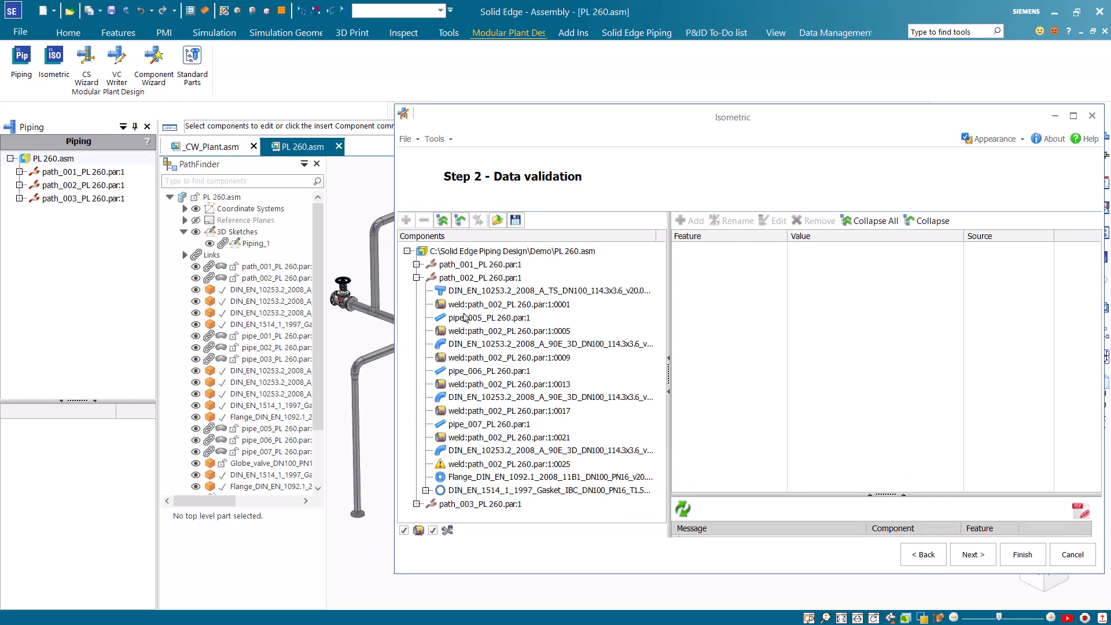
Examine the features and PCF data of the first gasket in path_001
left_click(417, 264)
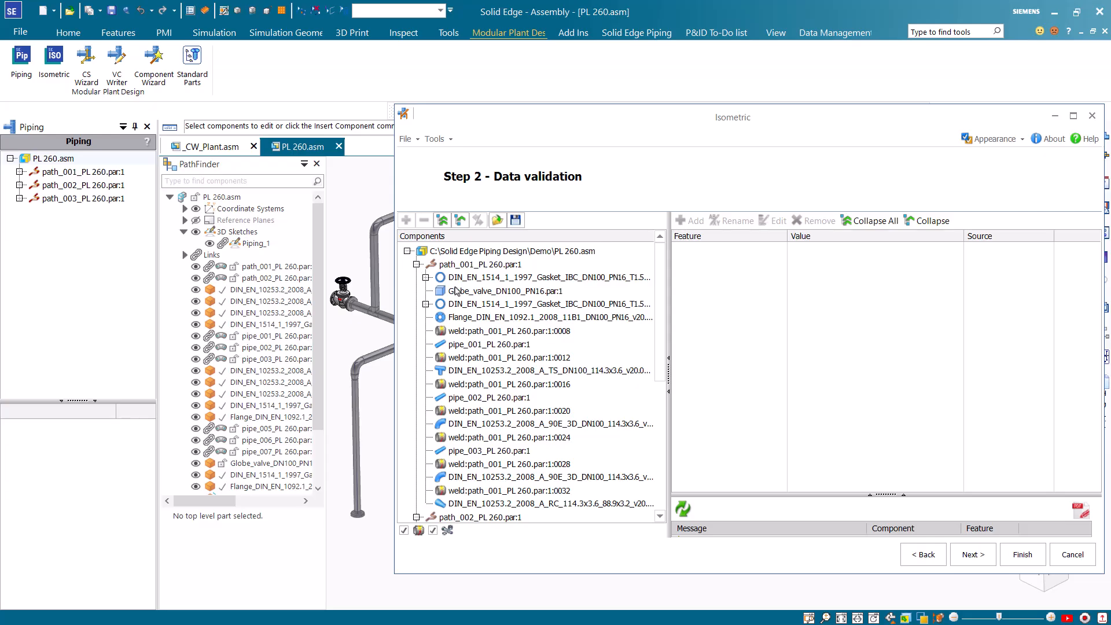
left_click(499, 278)
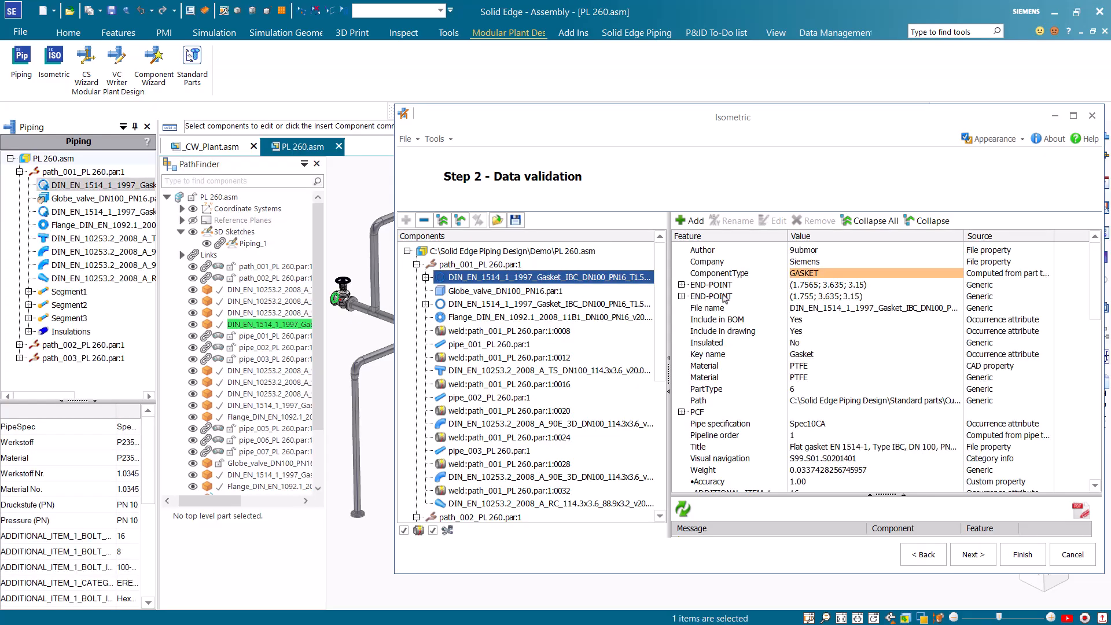
left_click(682, 412)
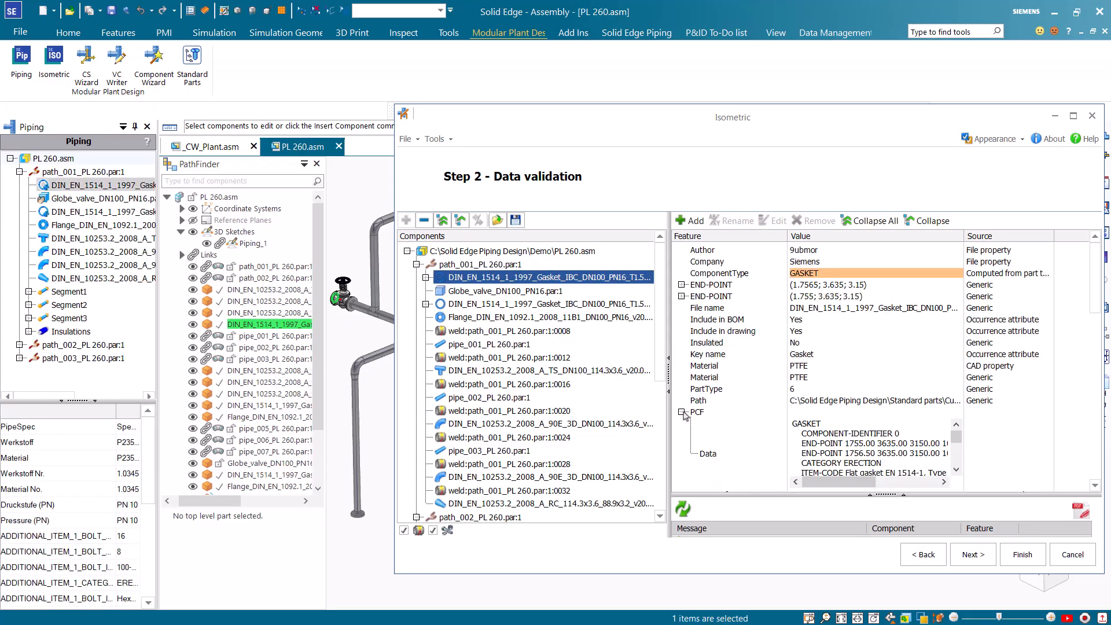
scroll(841, 425, "down", 5)
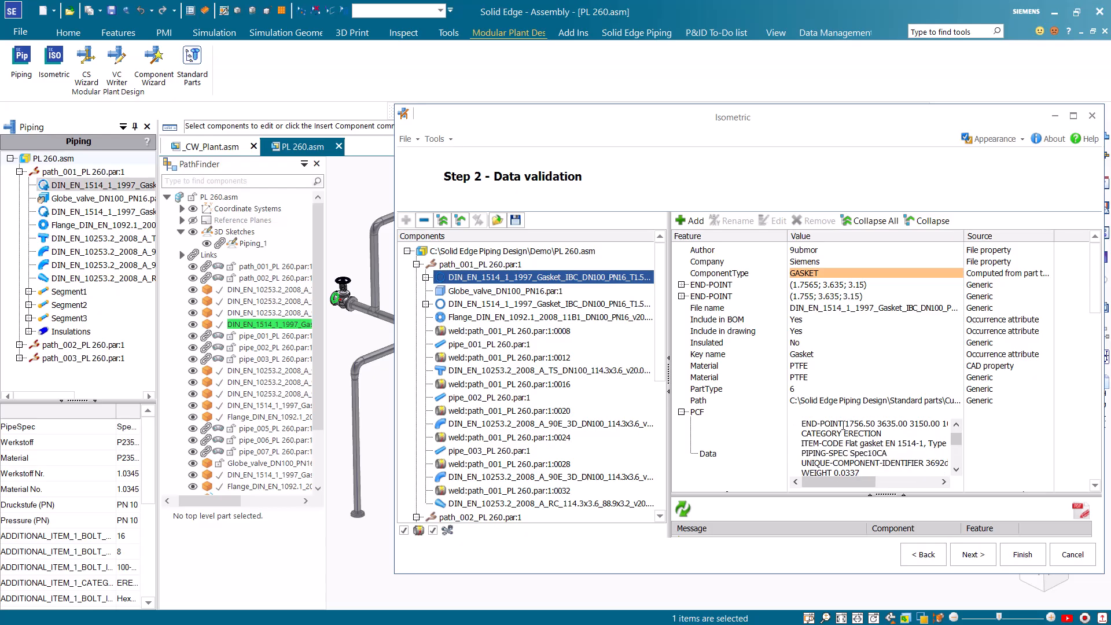
Inspect the globe valve's PCF data, including its SKEY and spindle direction entries
left_click(530, 291)
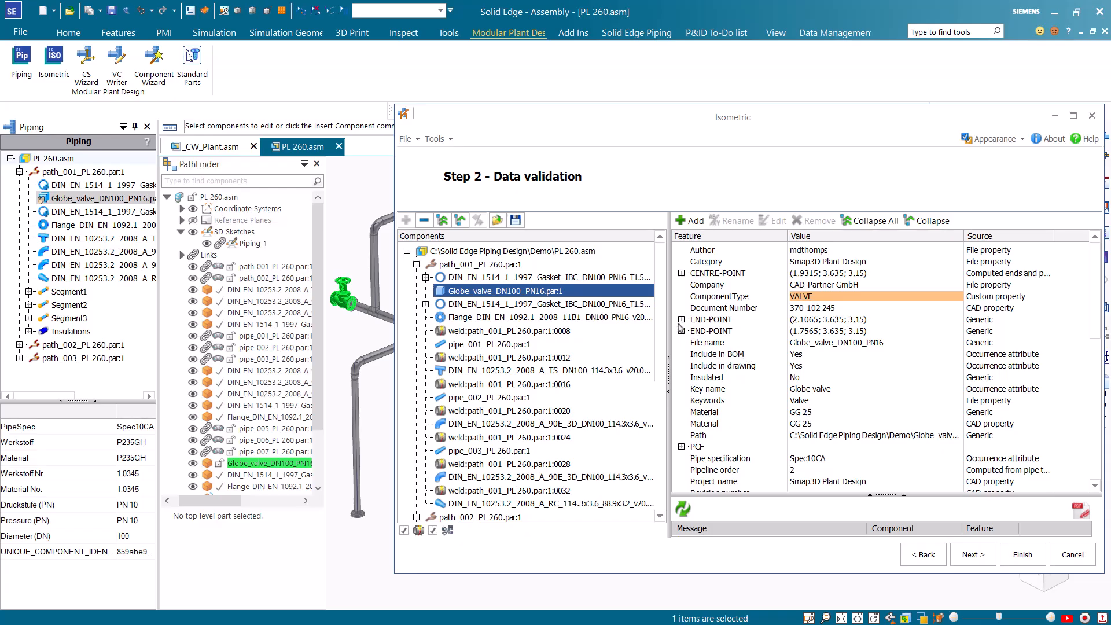
left_click(681, 446)
scroll(835, 405, "down", 3)
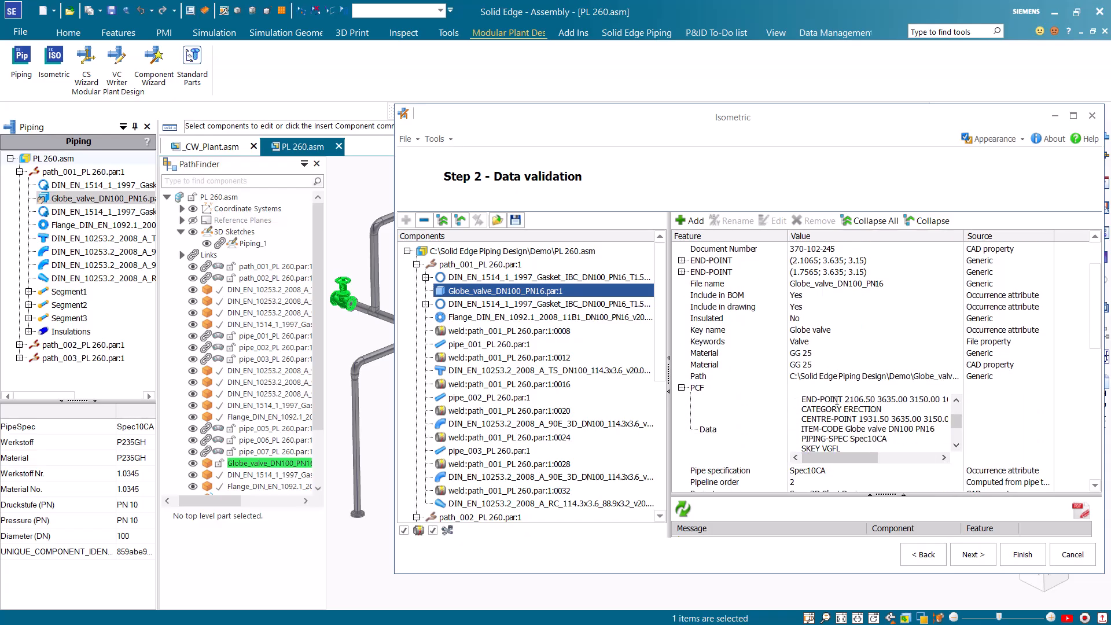
scroll(849, 429, "down", 1)
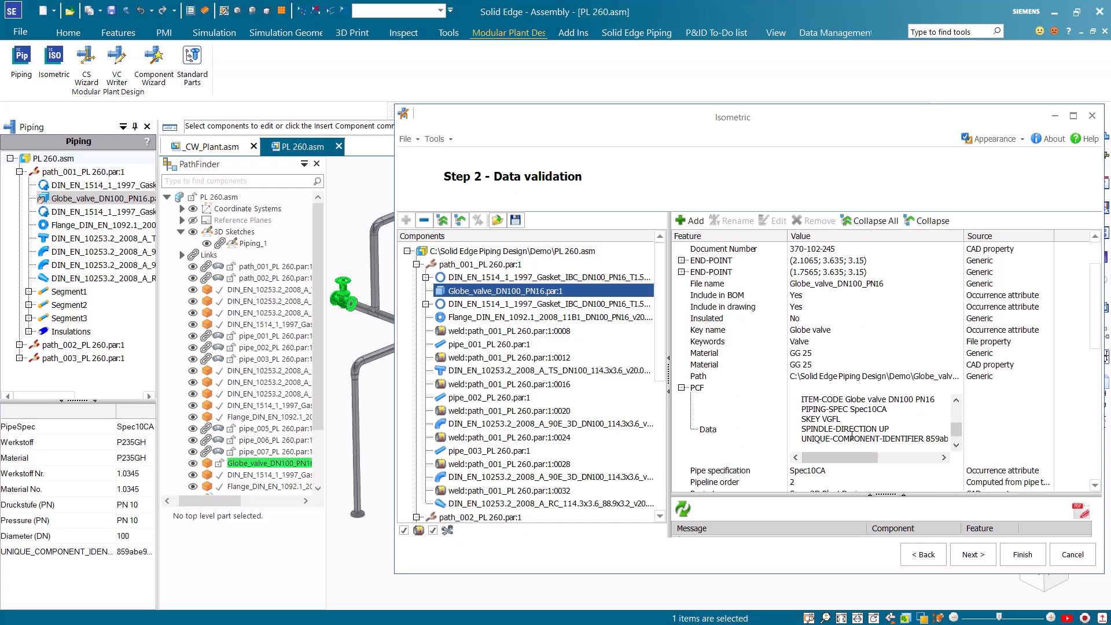
left_click_drag(847, 422, 835, 422)
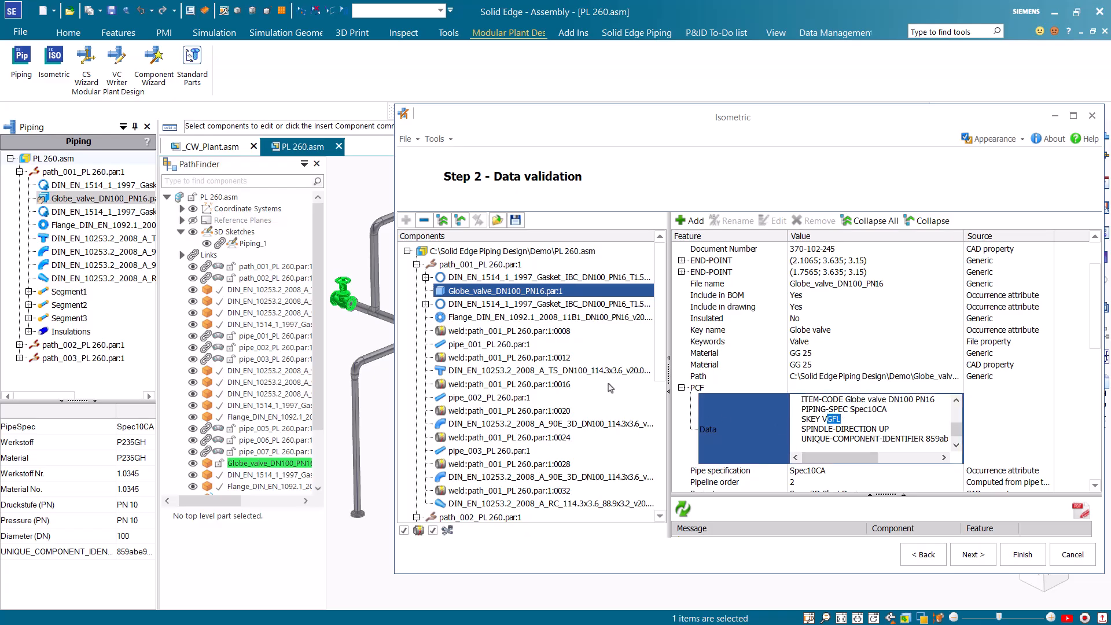
Review the second gasket's additional bolt, washer and nut attributes, widening the feature names until they are readable
left_click(520, 306)
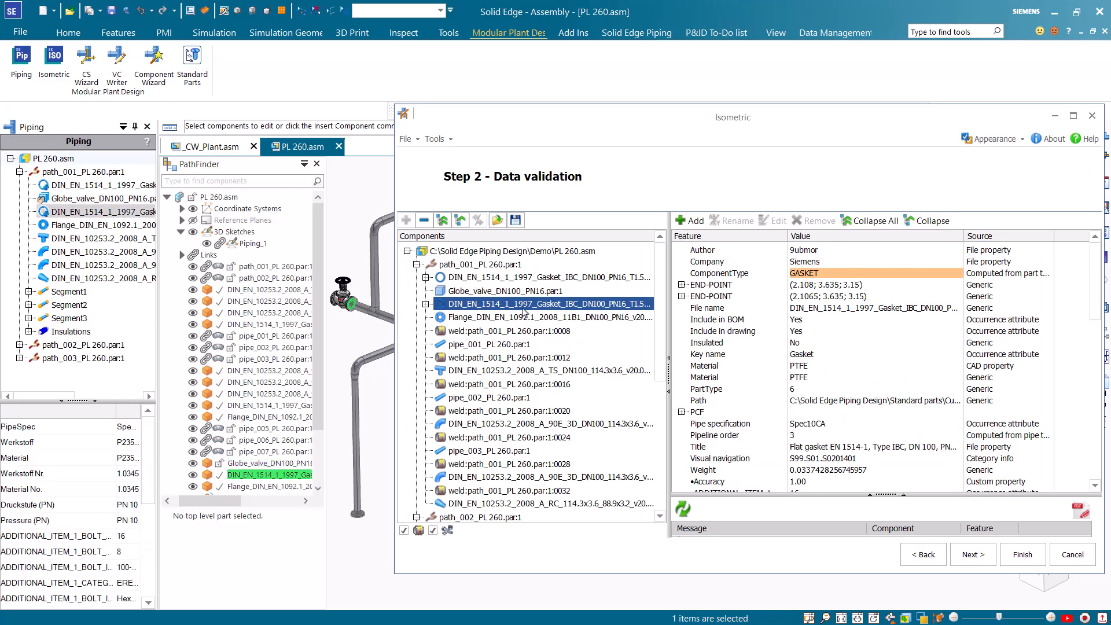
scroll(794, 352, "down", 5)
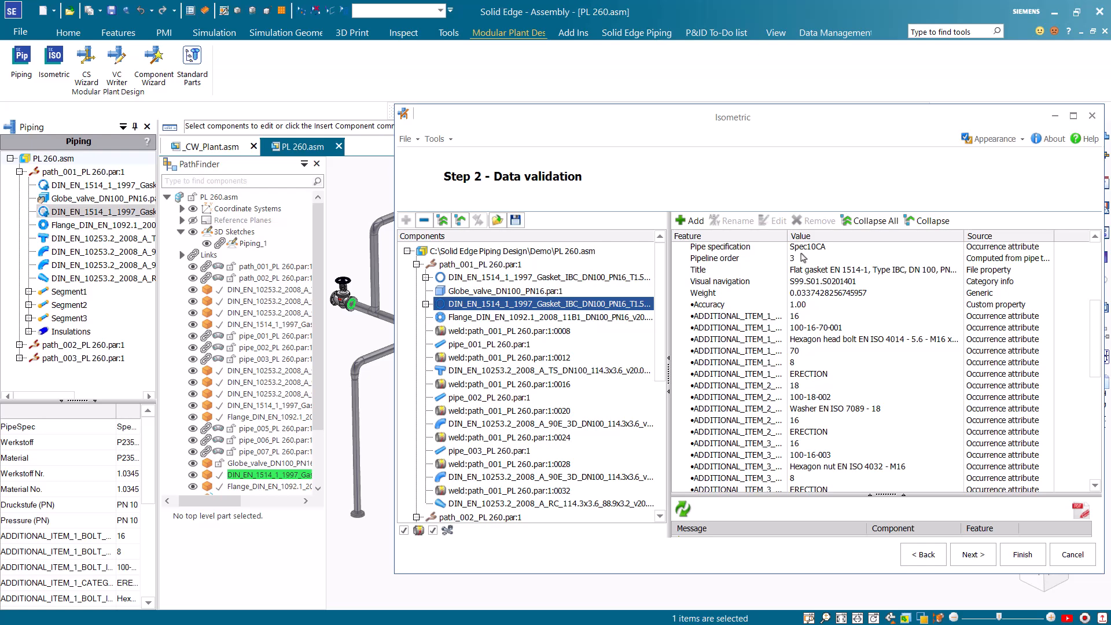
left_click_drag(787, 235, 871, 240)
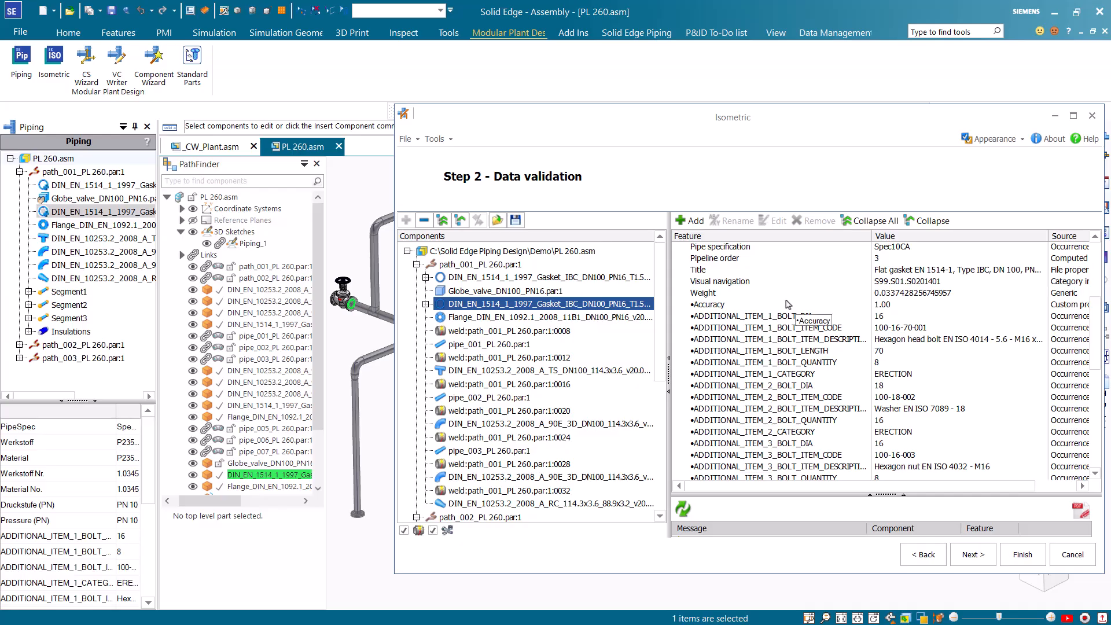
Check the pipeline-level features of PL 260.asm, path_001 and path_003, collapsing the component lists of the first two paths
left_click(462, 254)
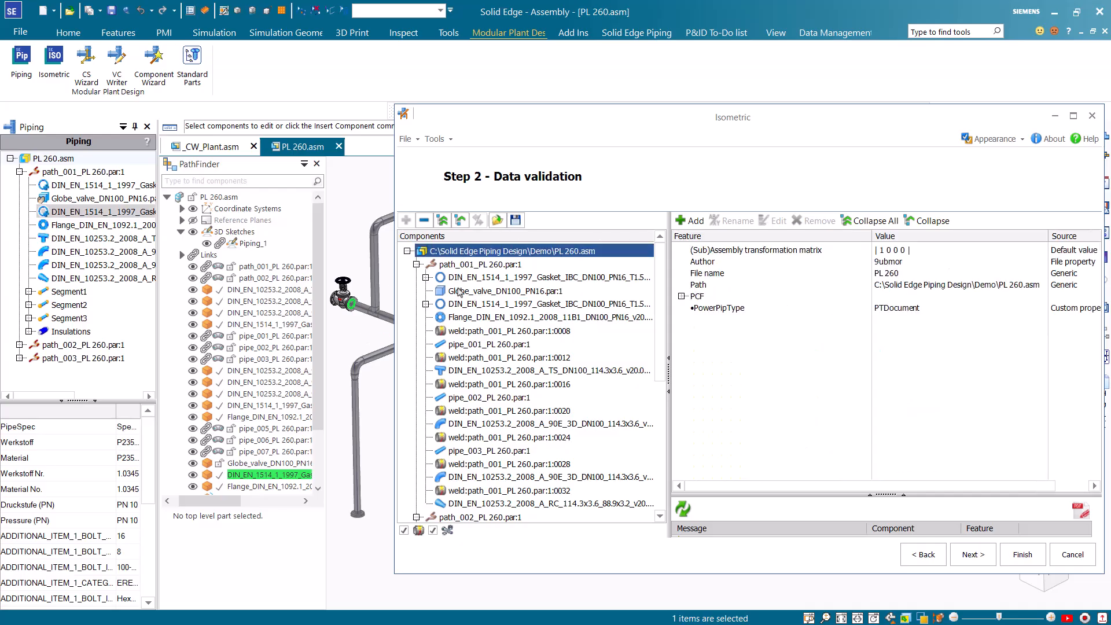
left_click_drag(530, 123, 619, 140)
left_click(551, 284)
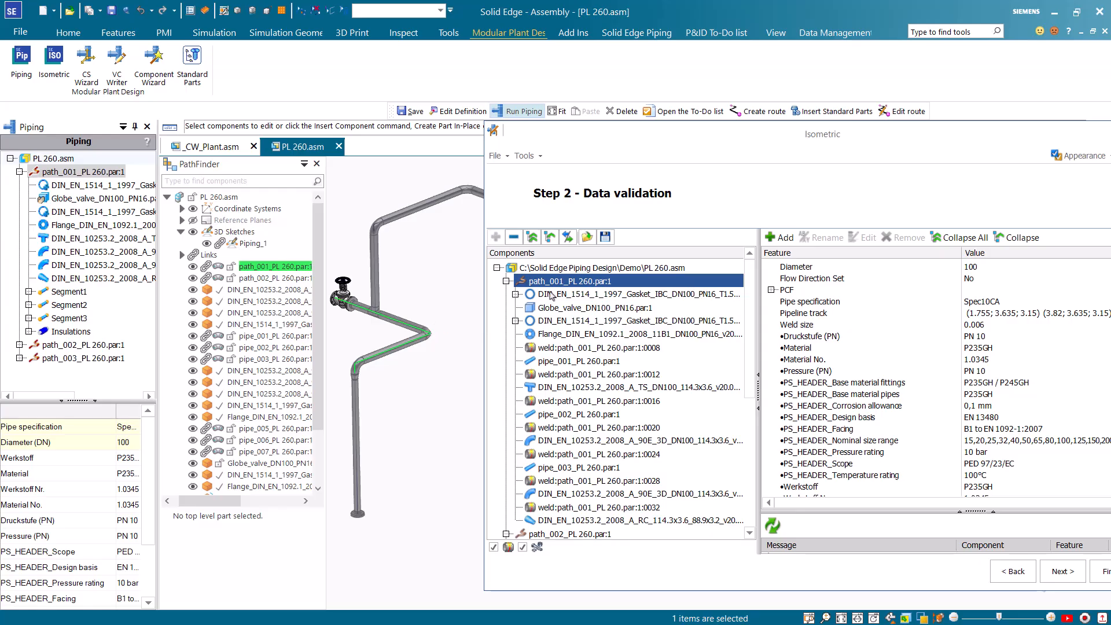
left_click(505, 282)
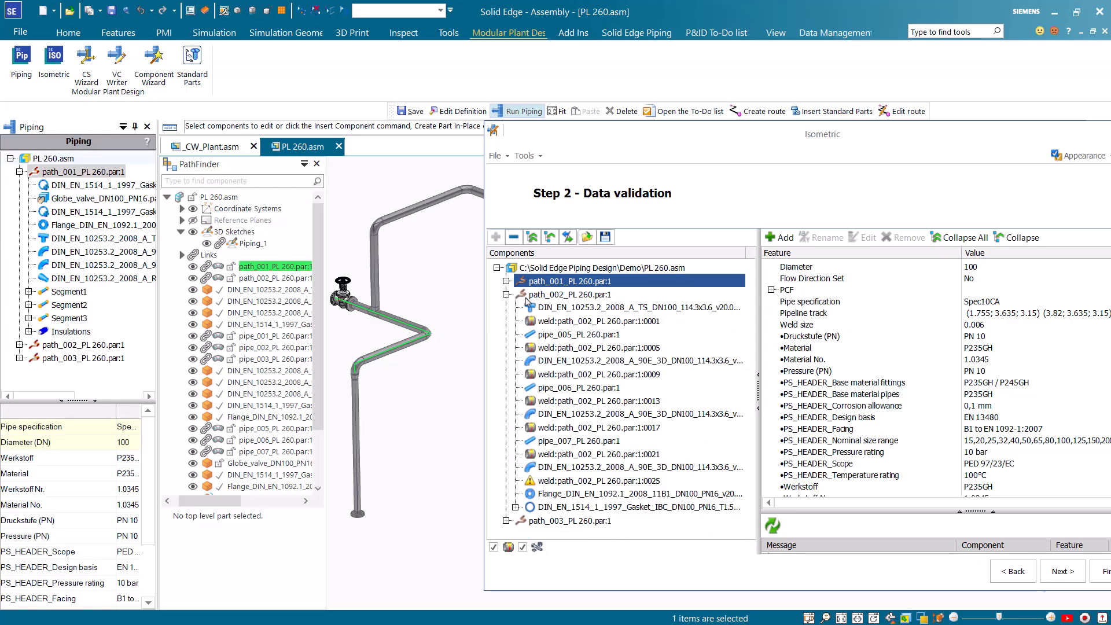
left_click(506, 294)
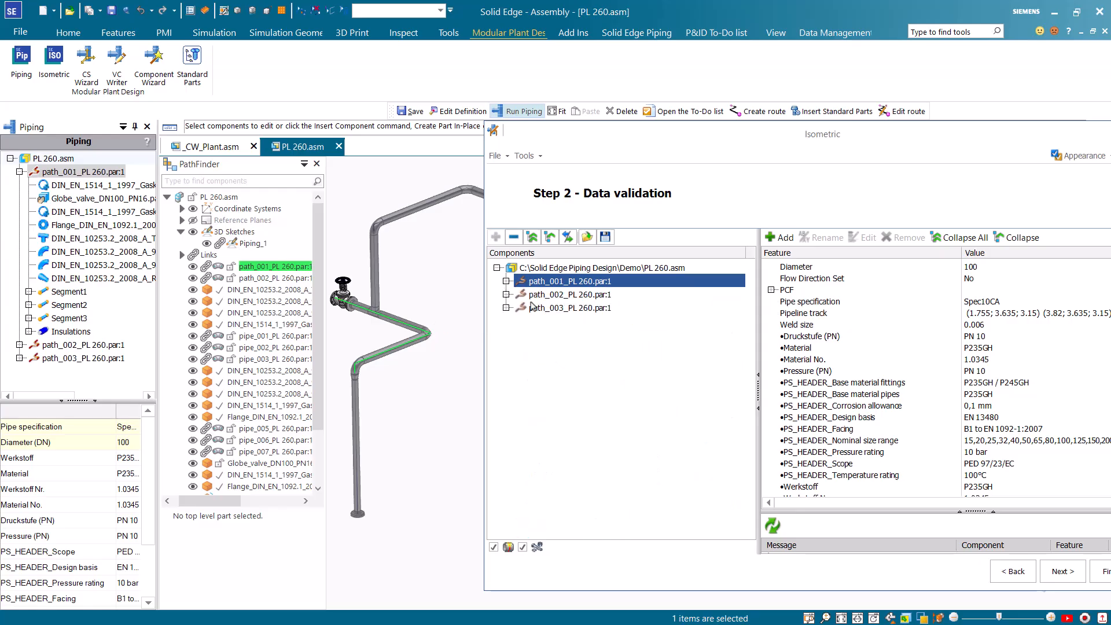
left_click(550, 308)
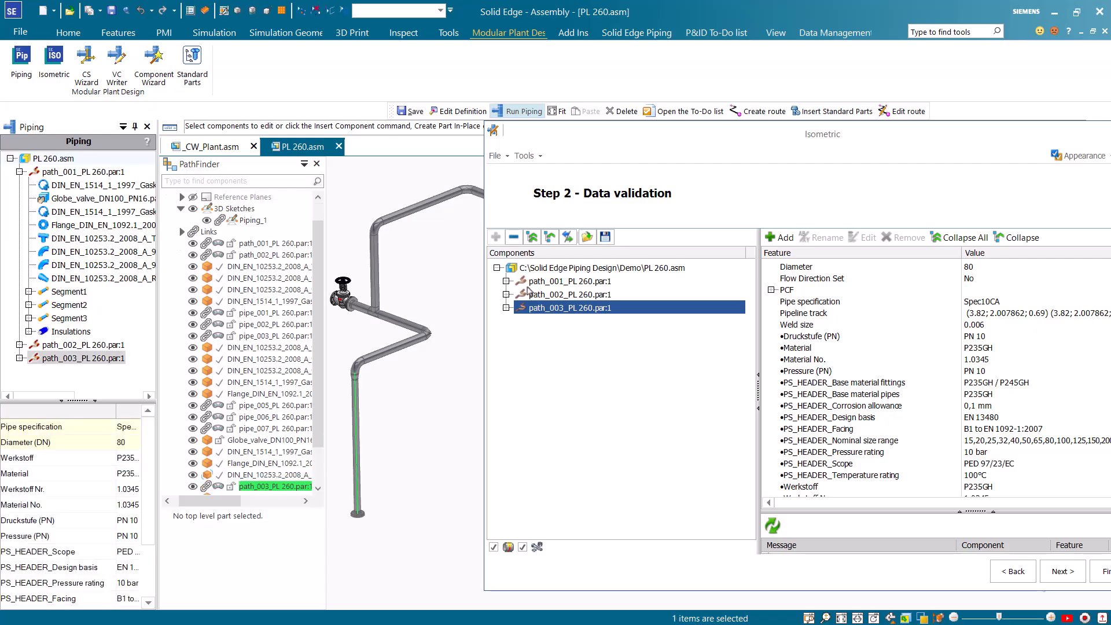
Expand path_001 again and review the globe valve's validation features
left_click(538, 282)
left_click(507, 282)
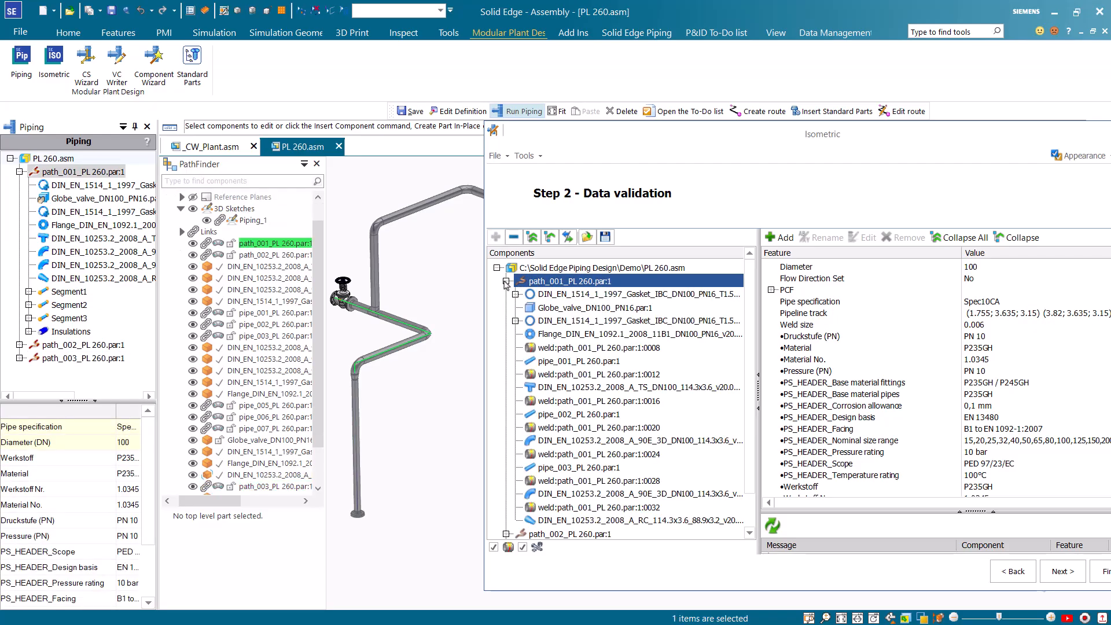
left_click(568, 309)
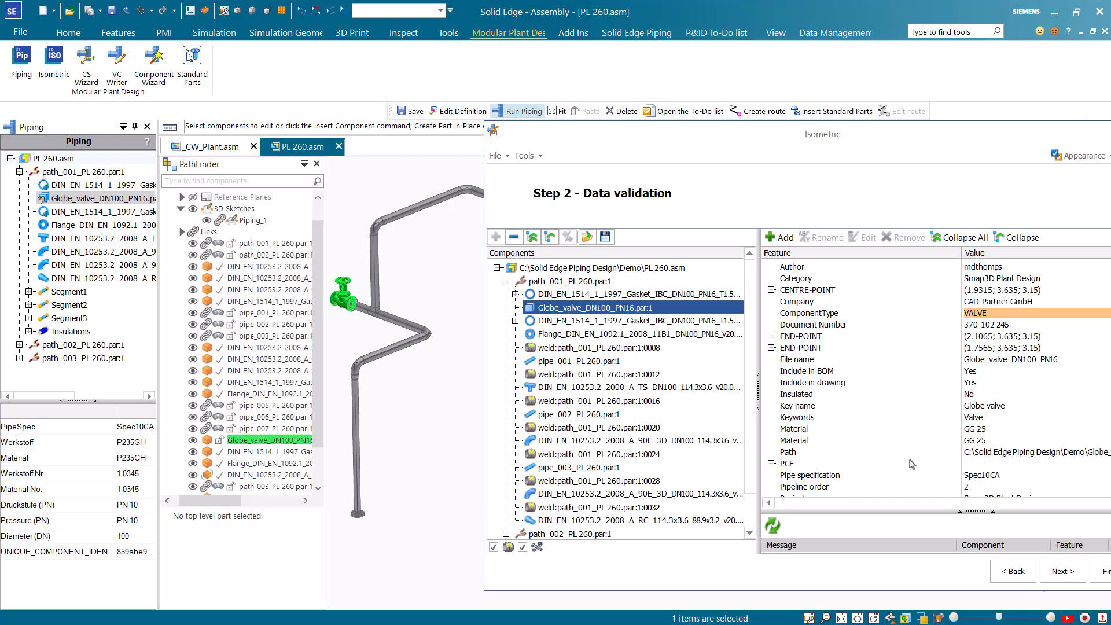
left_click_drag(814, 138, 716, 141)
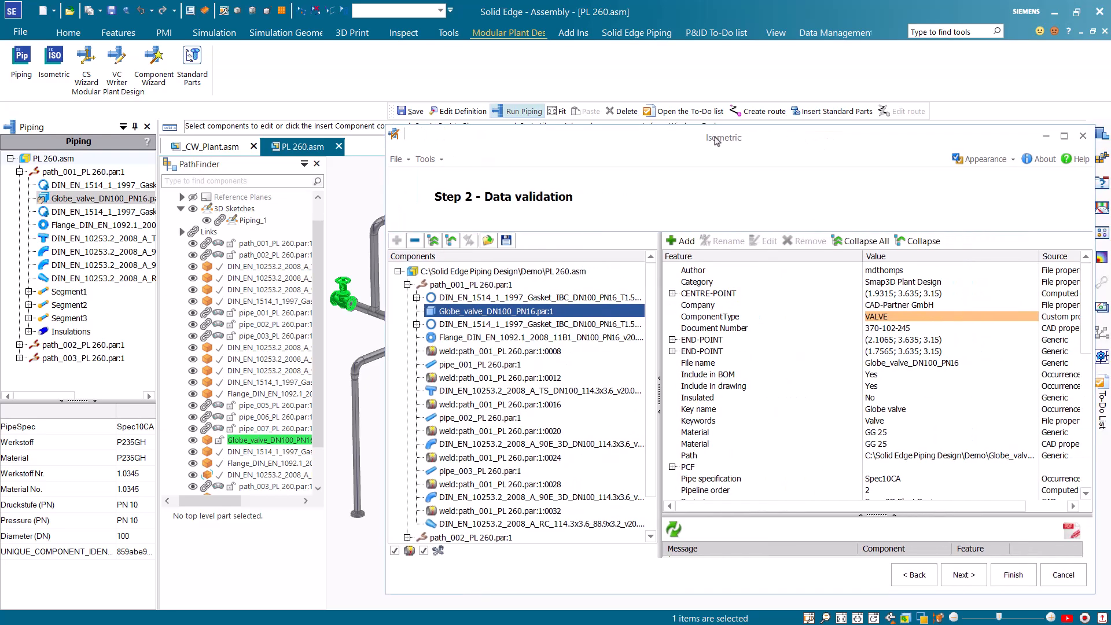
Generate the isometrics with the Final-Cut-List and Final-Weld-Box drawing styles, leaving out Final-Basic
left_click(962, 573)
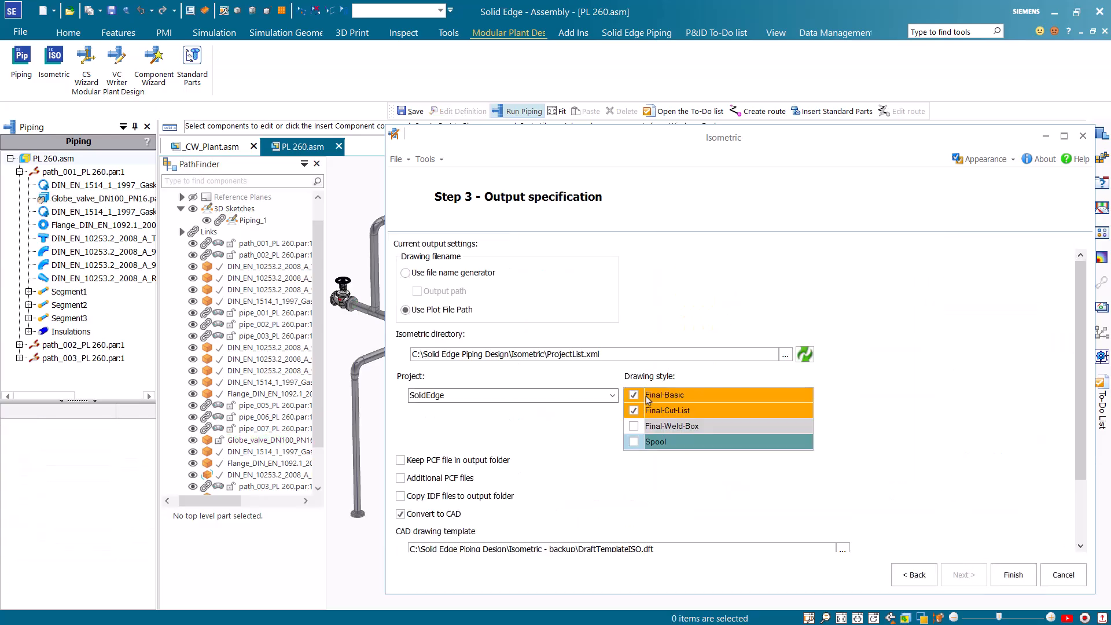
left_click(635, 396)
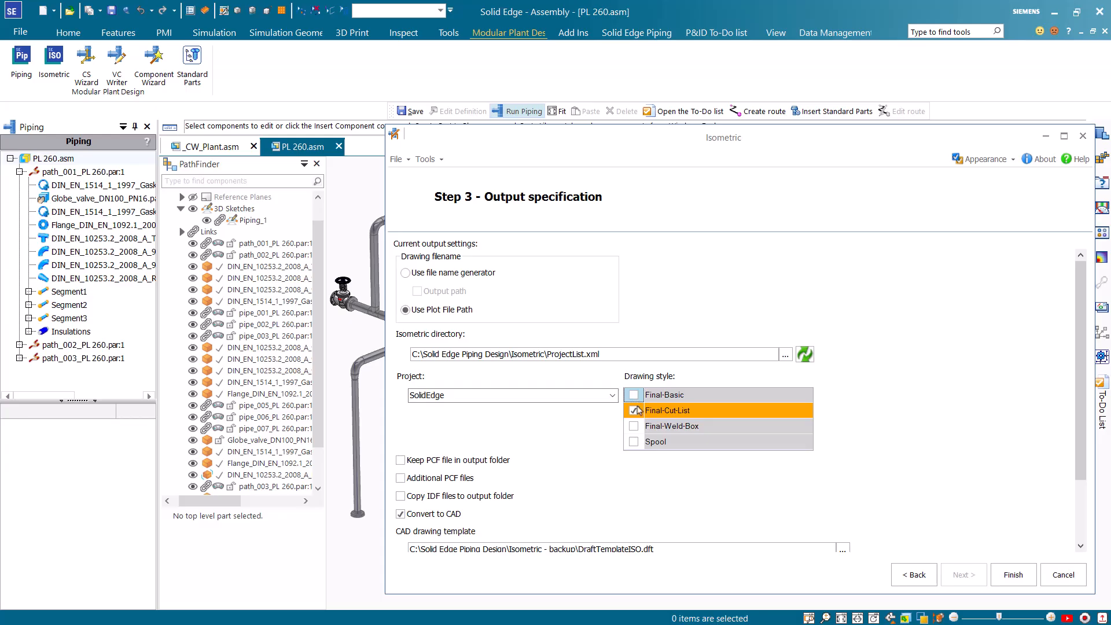
left_click(634, 427)
scroll(671, 431, "down", 3)
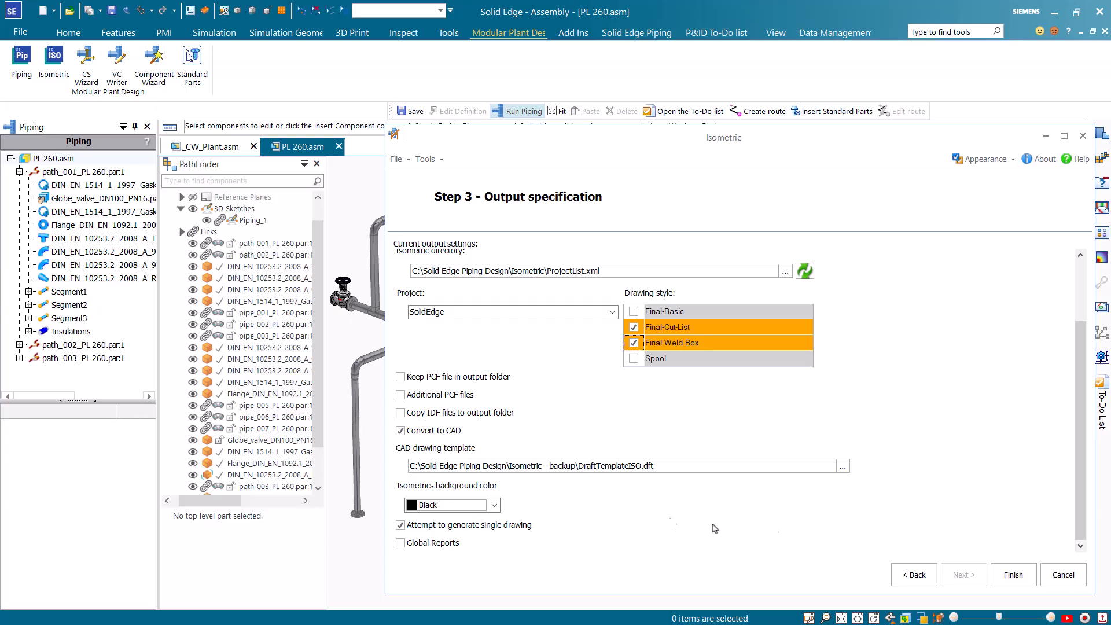
left_click(1012, 576)
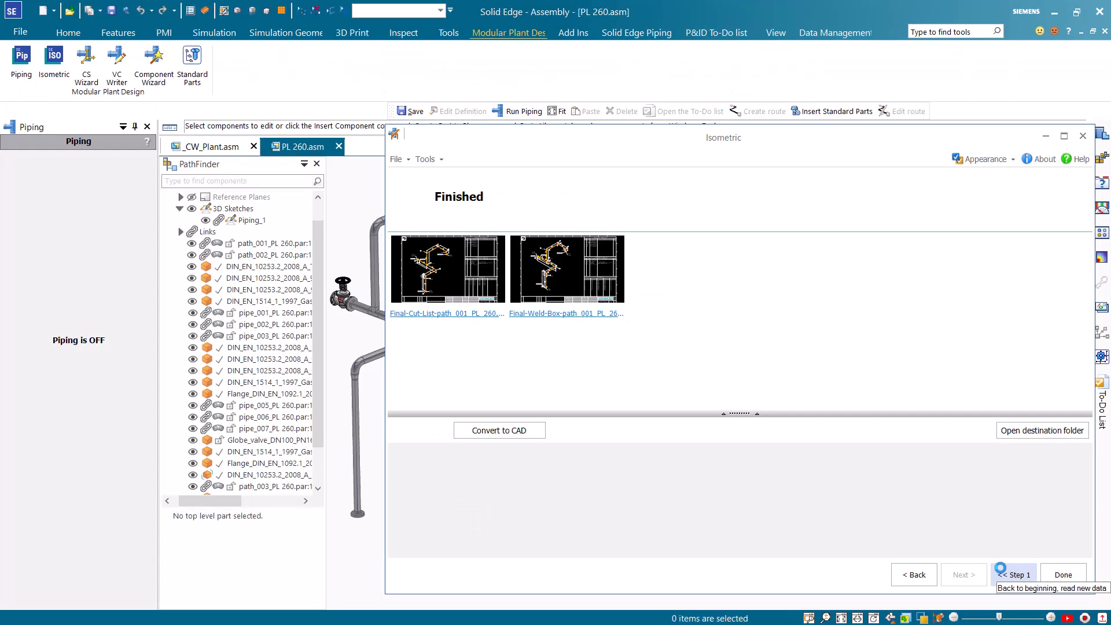
Open the Final-Cut-List draft for path_001 of PL 260 from the output folder and examine its isometric and cutting list
left_click(1010, 431)
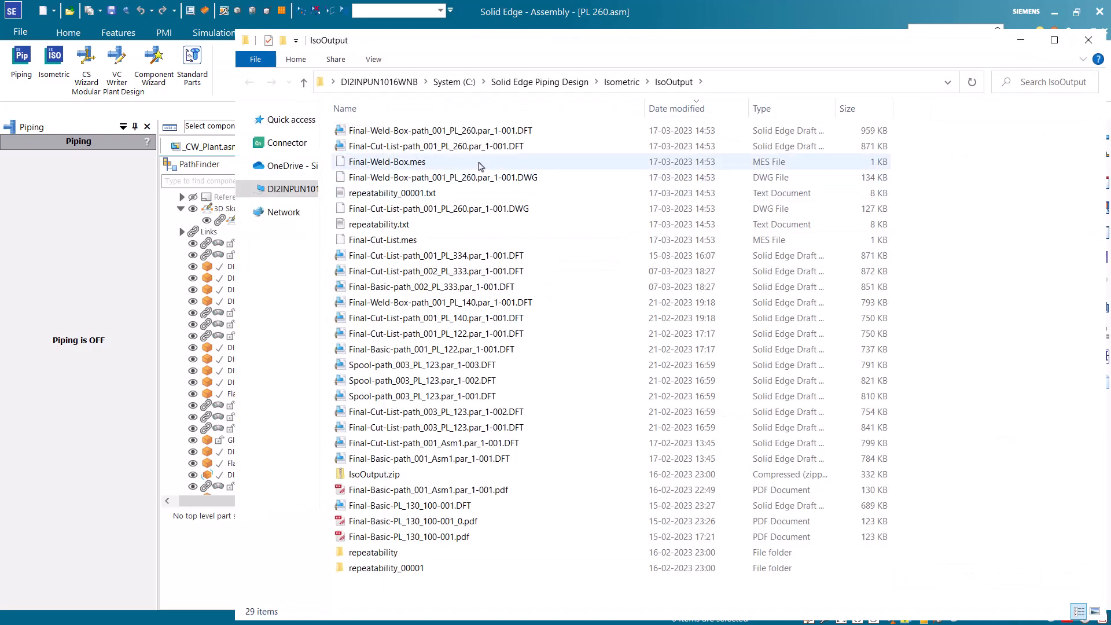
double_click(451, 147)
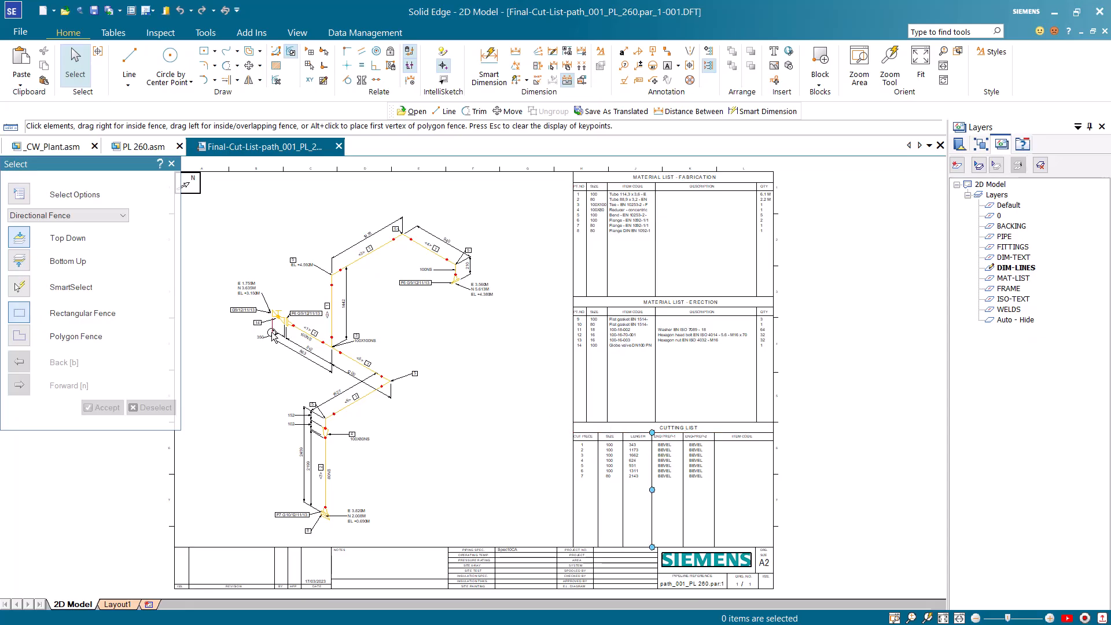
scroll(236, 343, "up", 1)
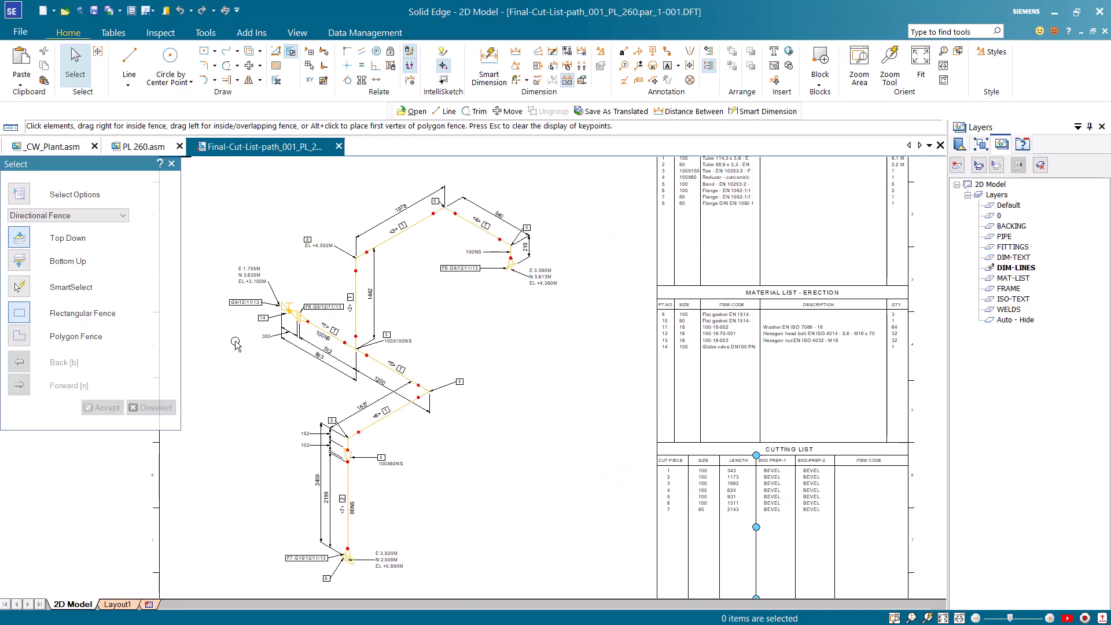
scroll(235, 343, "up", 1)
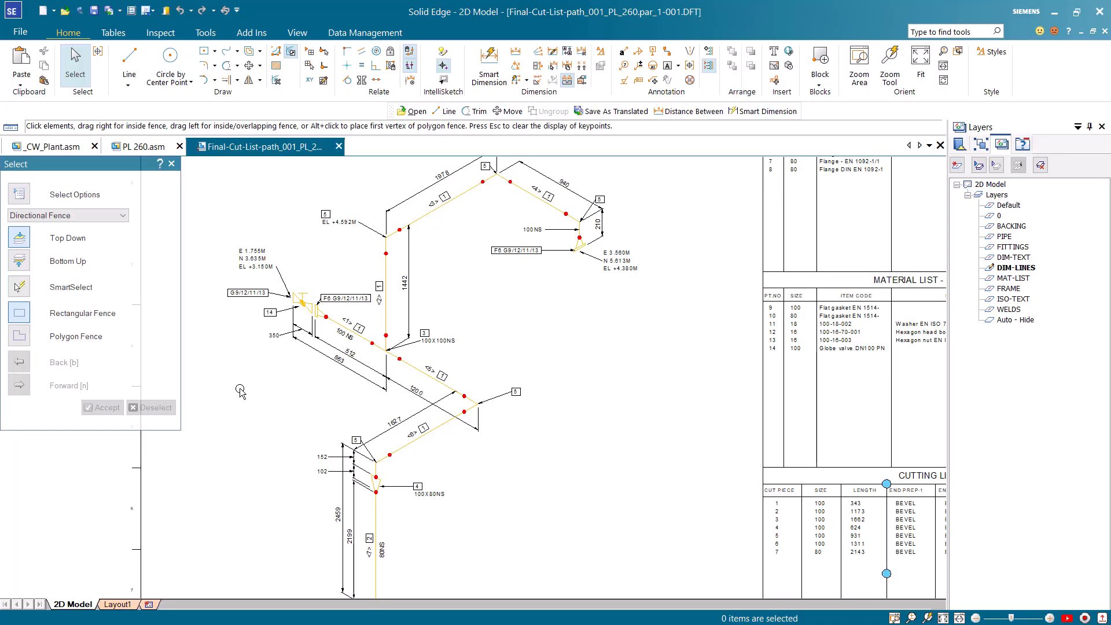
scroll(241, 394, "down", 1)
Open the Final-Weld-Box draft for path_001 of PL 260 from the output folder and examine its weld numbers and welding list
key("alt+Tab")
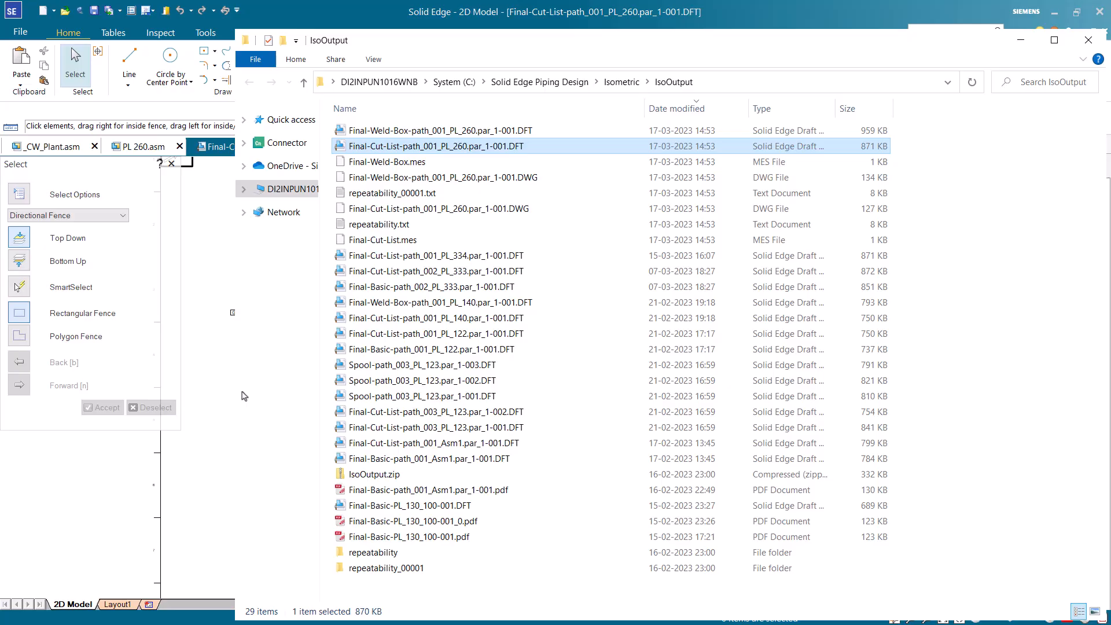
double_click(430, 130)
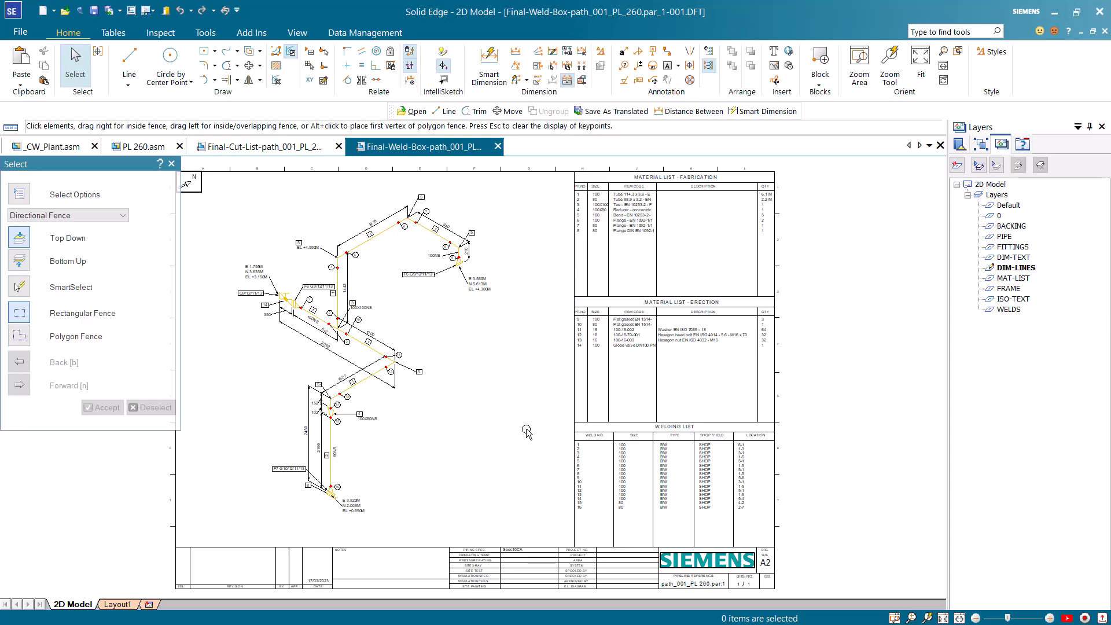
scroll(527, 428, "up", 2)
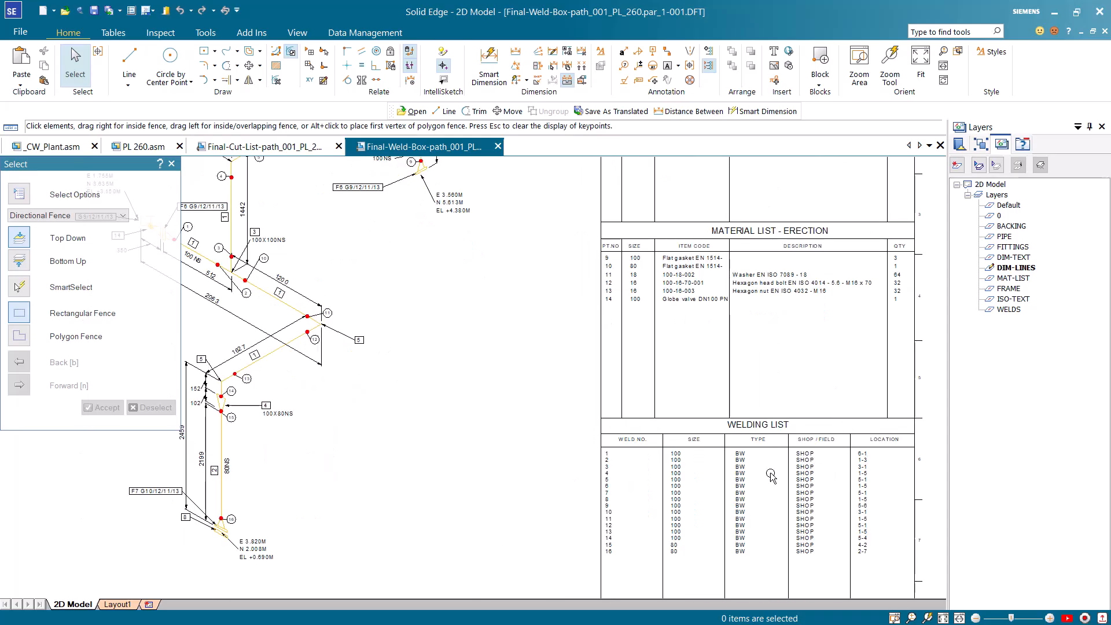
scroll(703, 435, "down", 2)
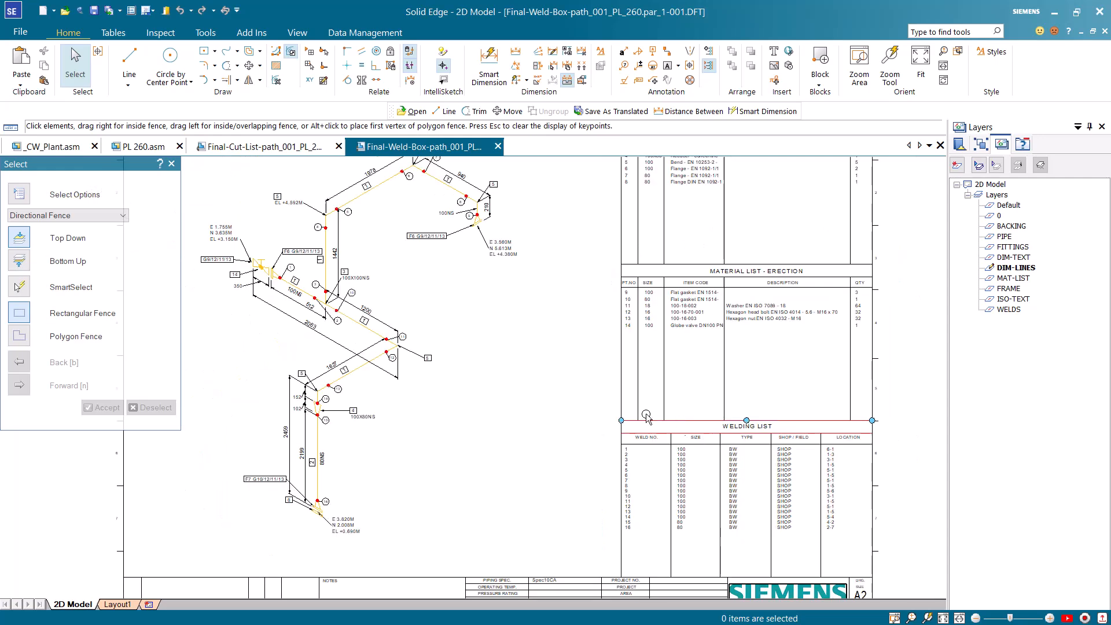
scroll(456, 334, "up", 1)
scroll(456, 335, "up", 2)
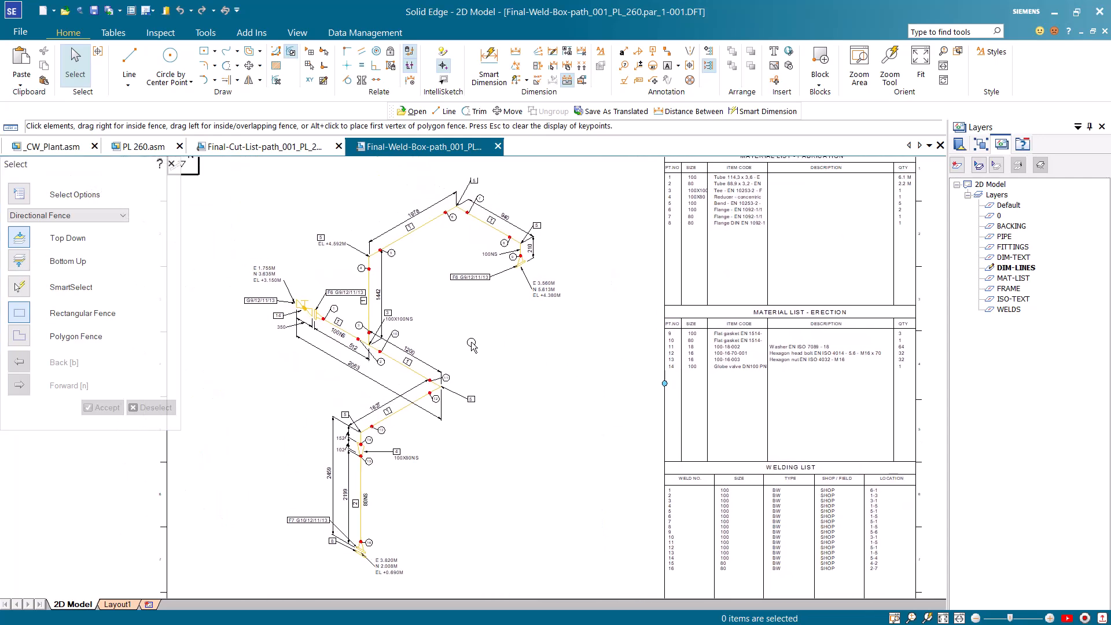